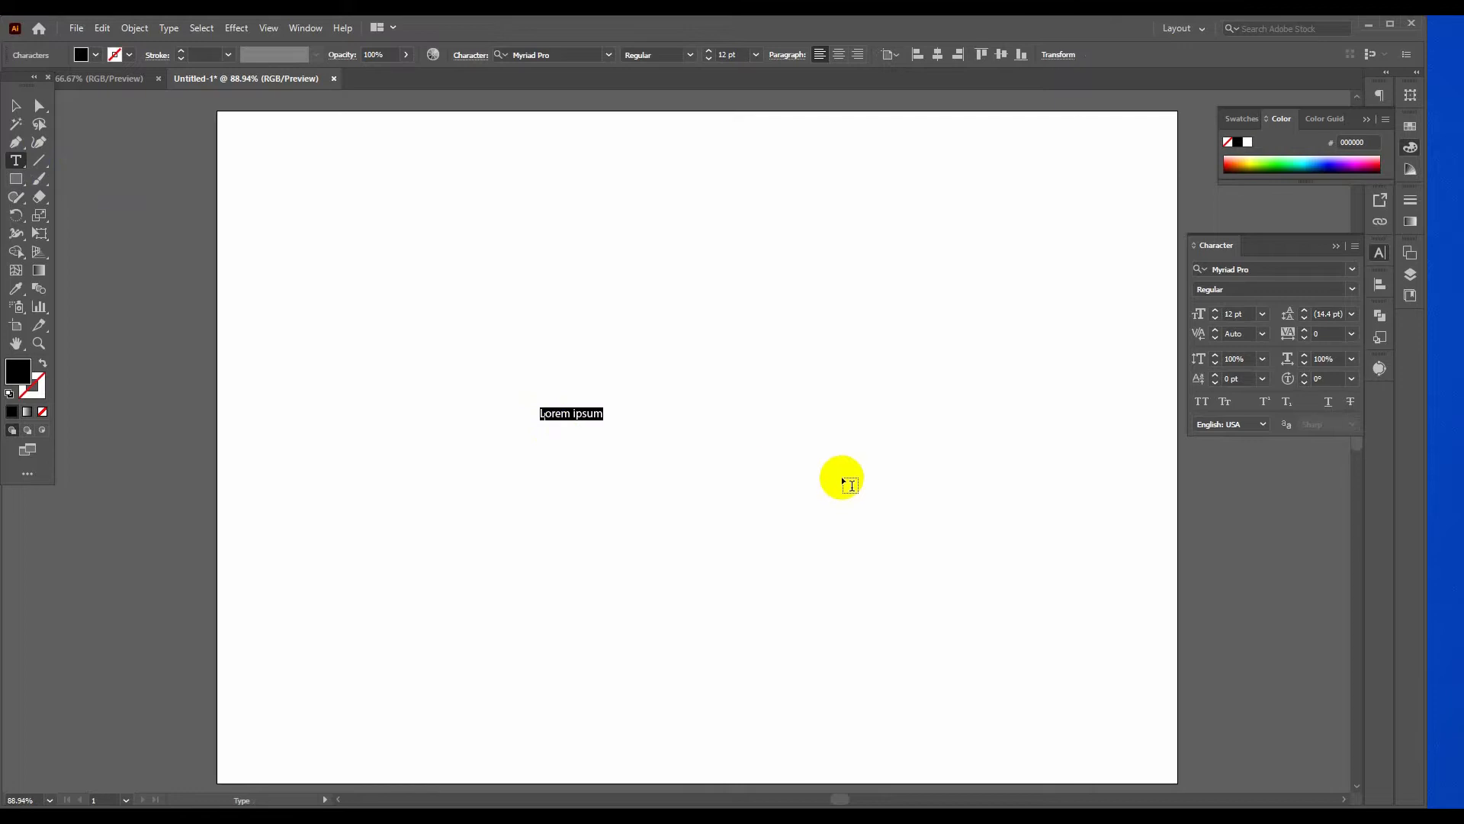
Enter the text ND, enlarge it to about 299 pt and position it around the middle of the artboard.
type("ND")
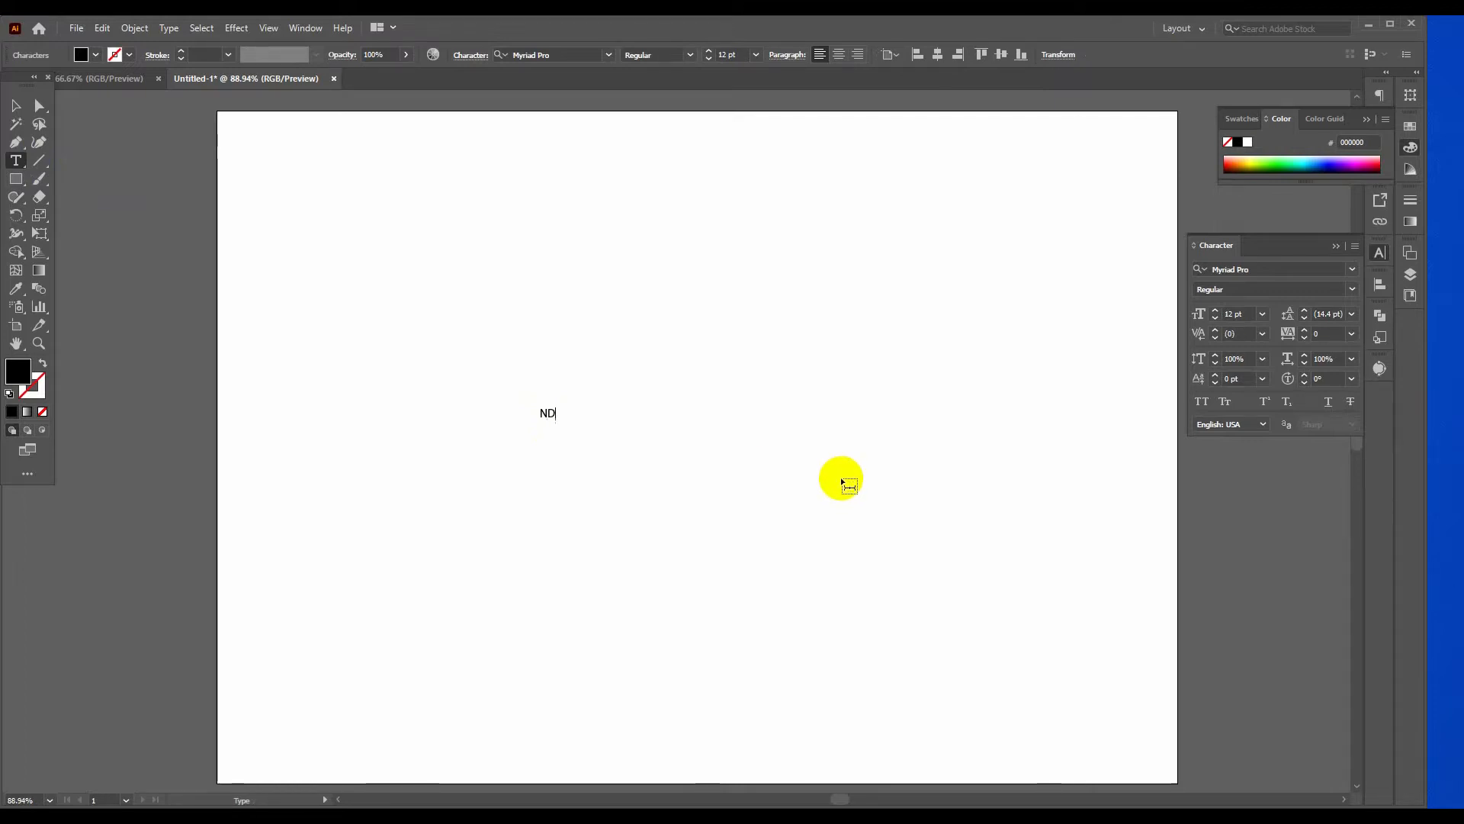
left_click(14, 108)
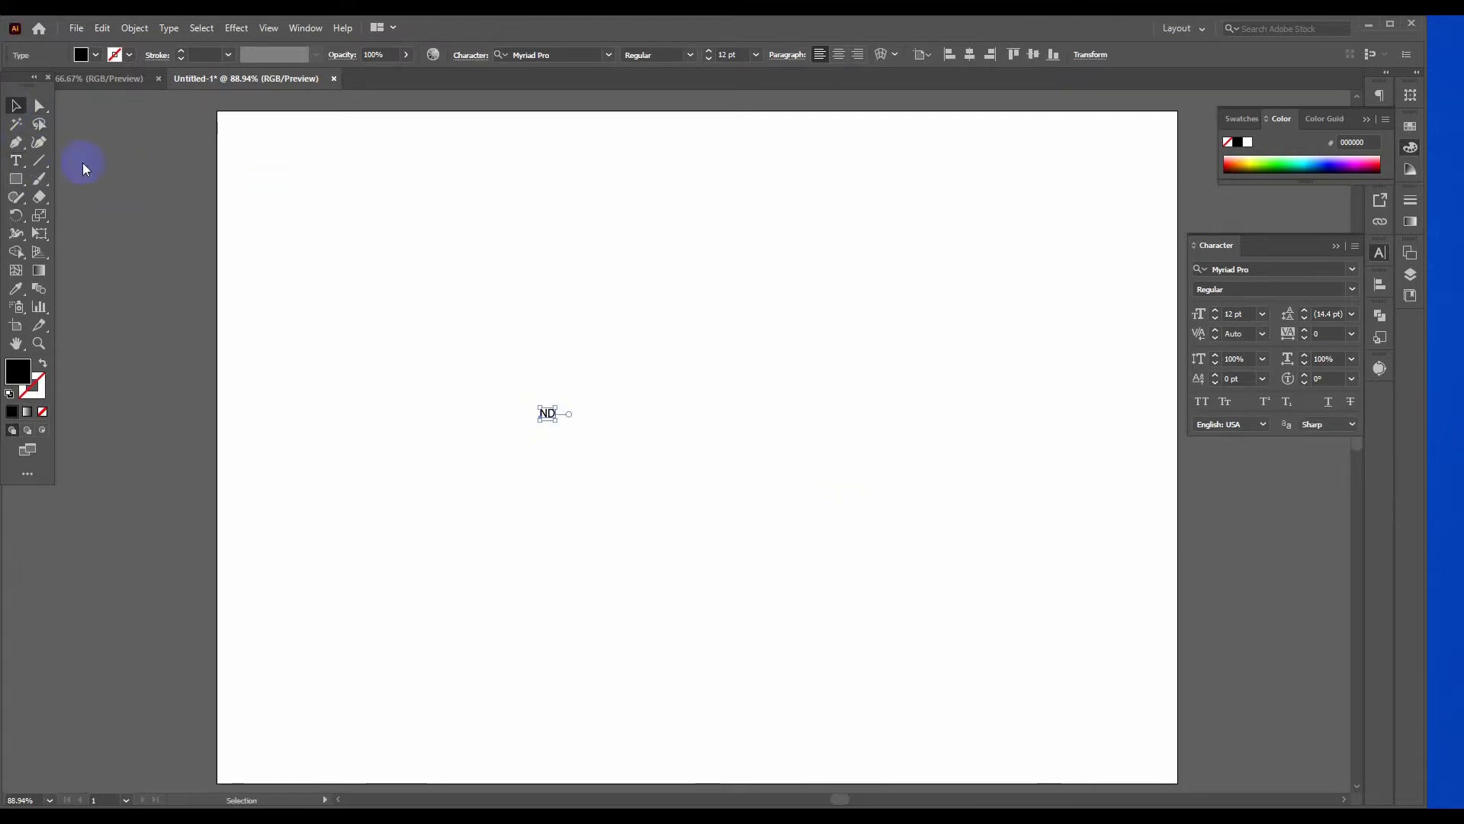
left_click_drag(558, 405, 820, 261)
left_click_drag(758, 437, 862, 494)
Set the font of the ND lettering to Lucida Bright.
left_click(560, 57)
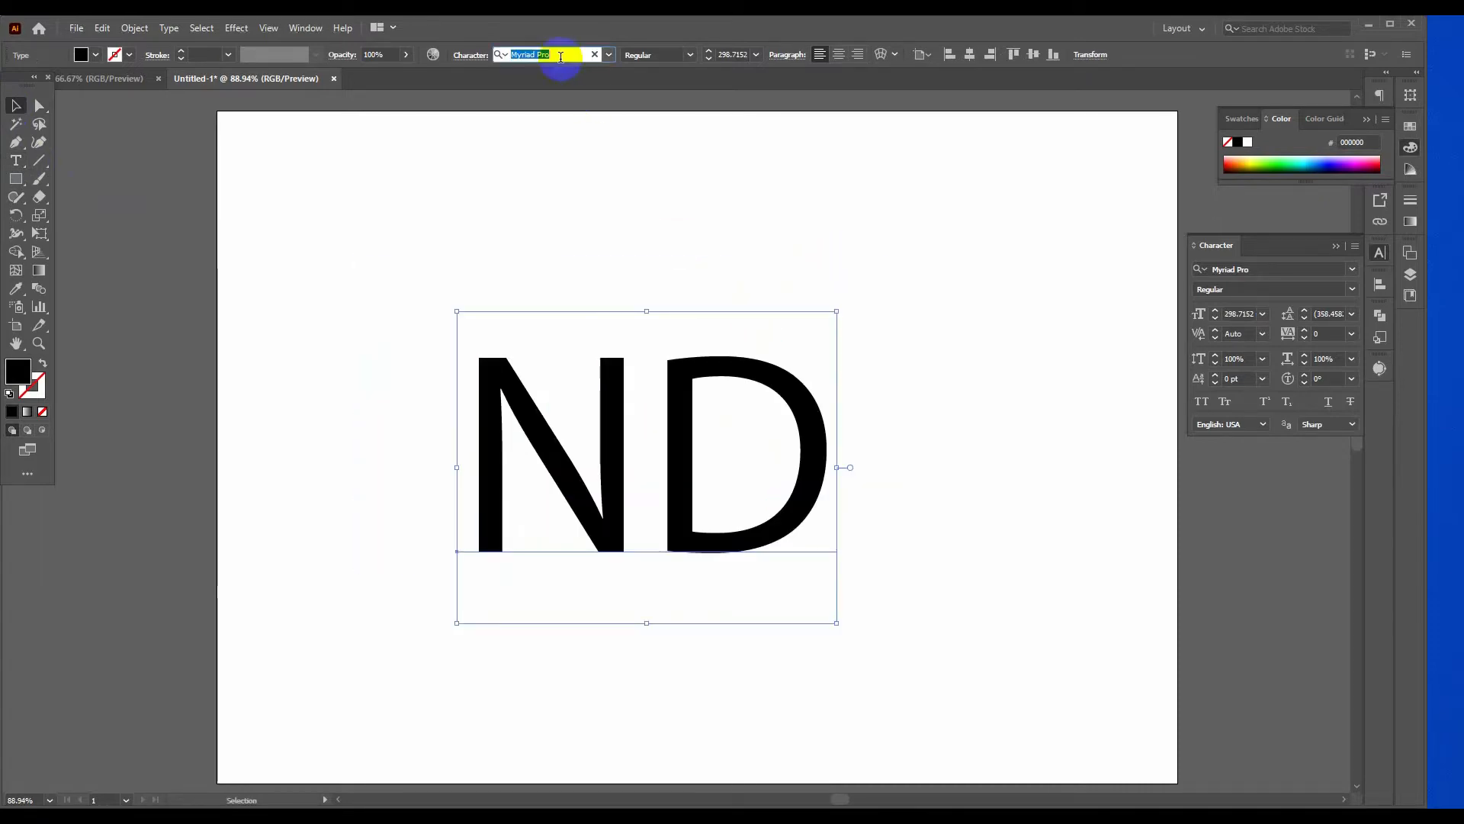
type("Lu")
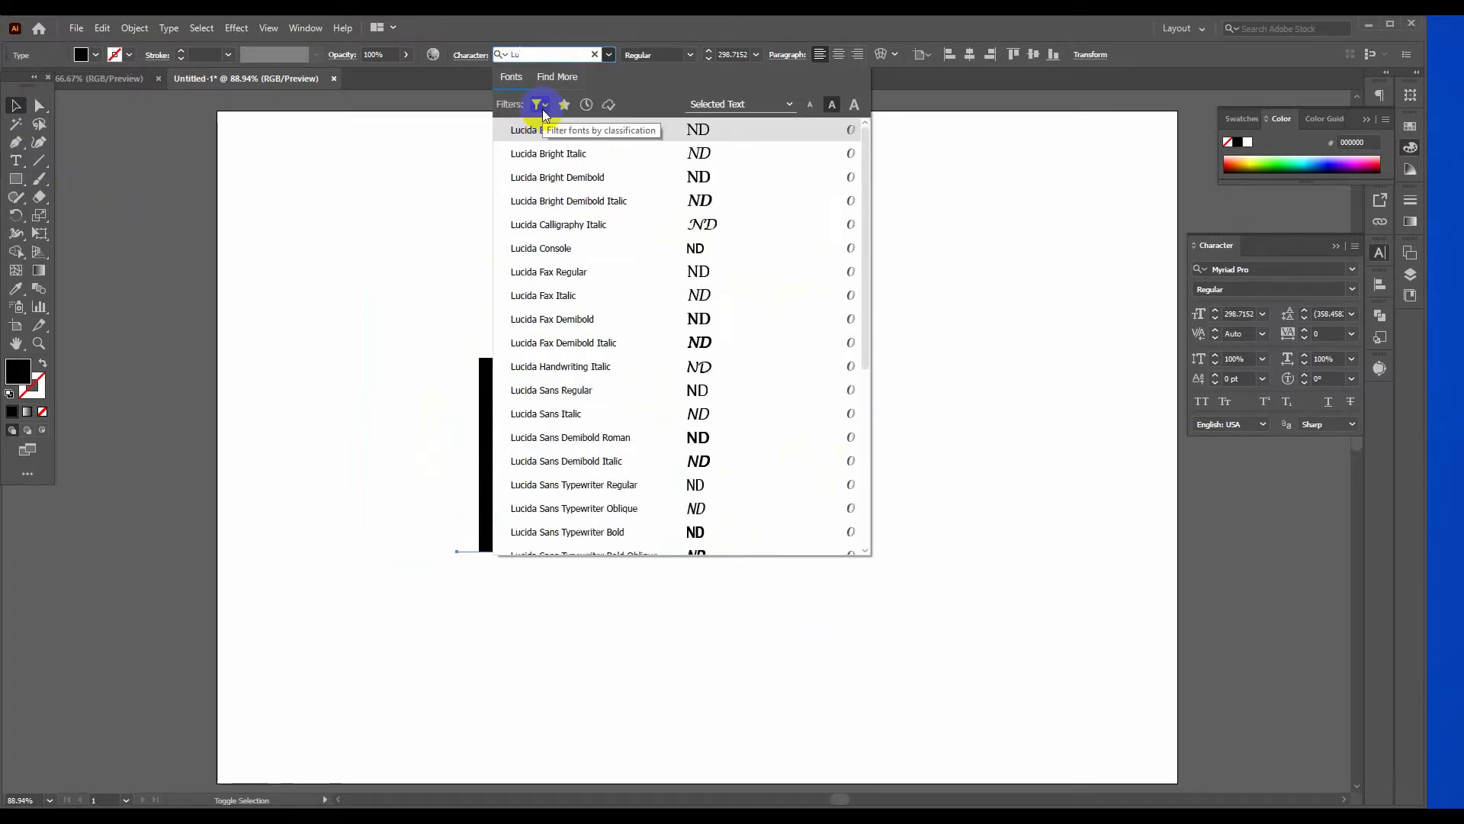
type("cida Bright")
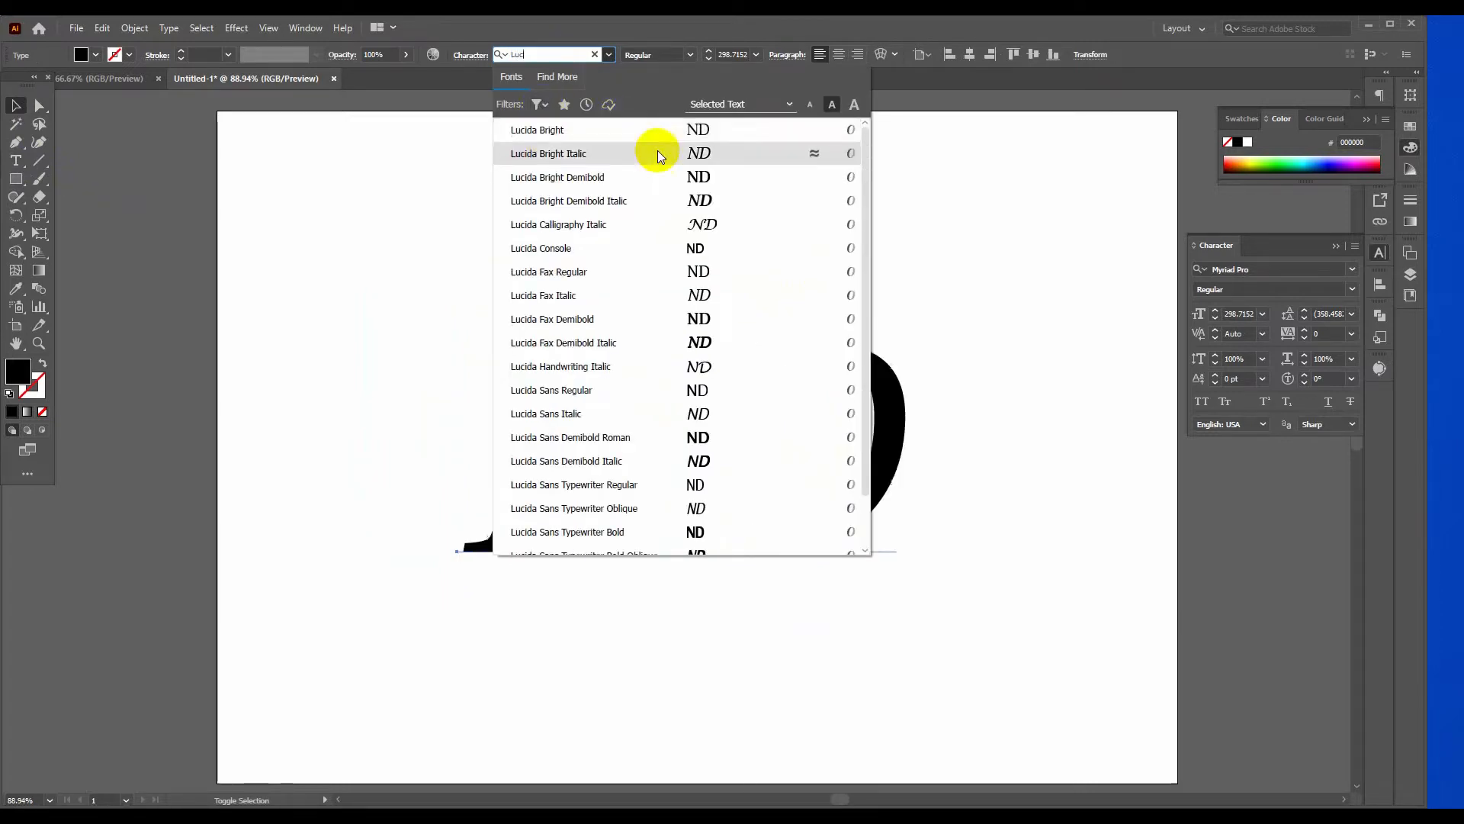
left_click(653, 128)
left_click(862, 246)
left_click(717, 392)
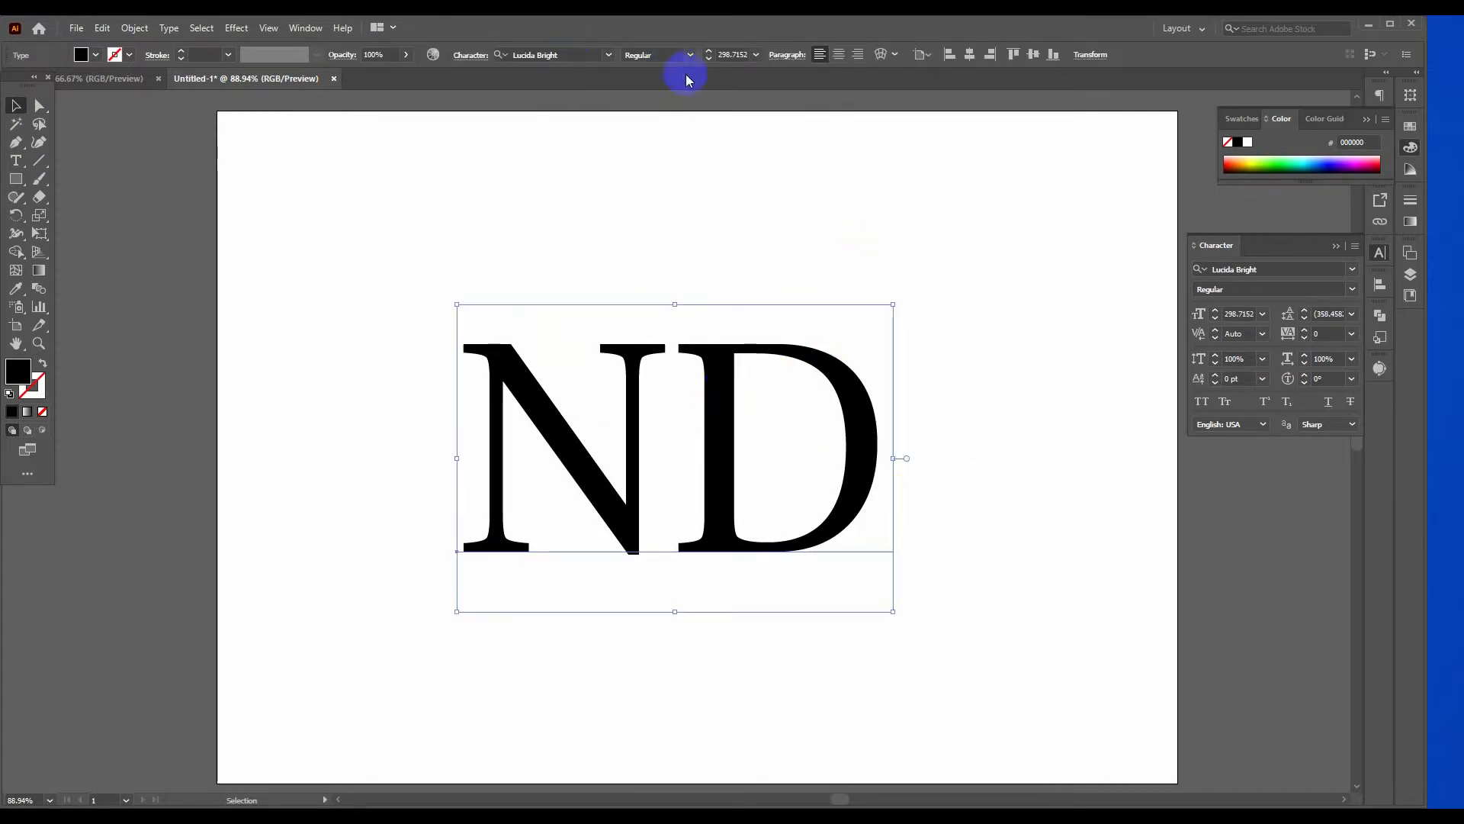
Preview the Lucida Bright styles on the ND lettering and keep Regular.
left_click(690, 55)
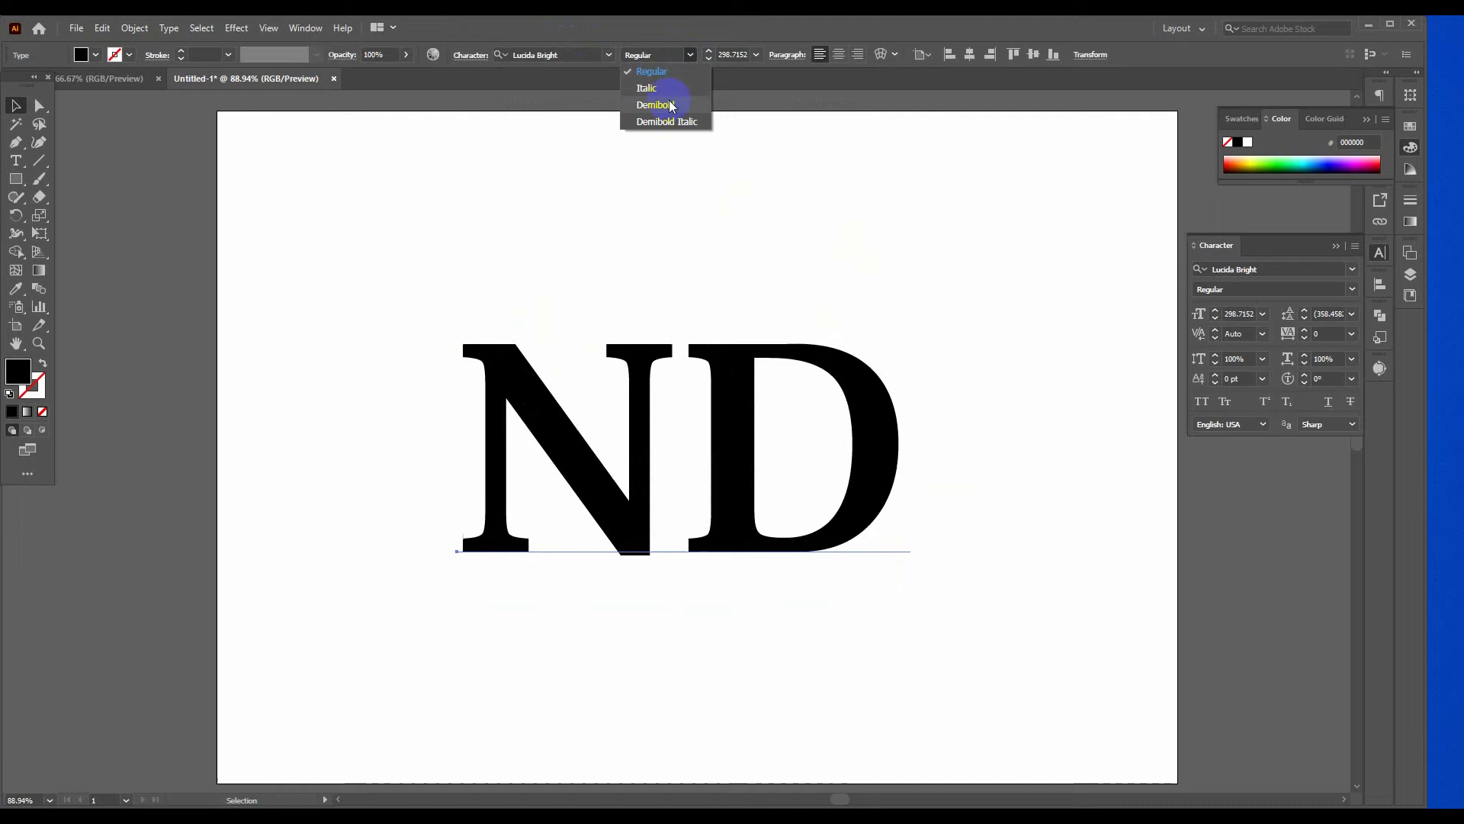
left_click(662, 78)
left_click(745, 222)
left_click(643, 353)
Try neighbouring fonts on the ND lettering, including Lucida Calligraphy Italic, Lucida Fax and LT Reponse Rounded.
left_click(572, 55)
key("Down")
key("Down")
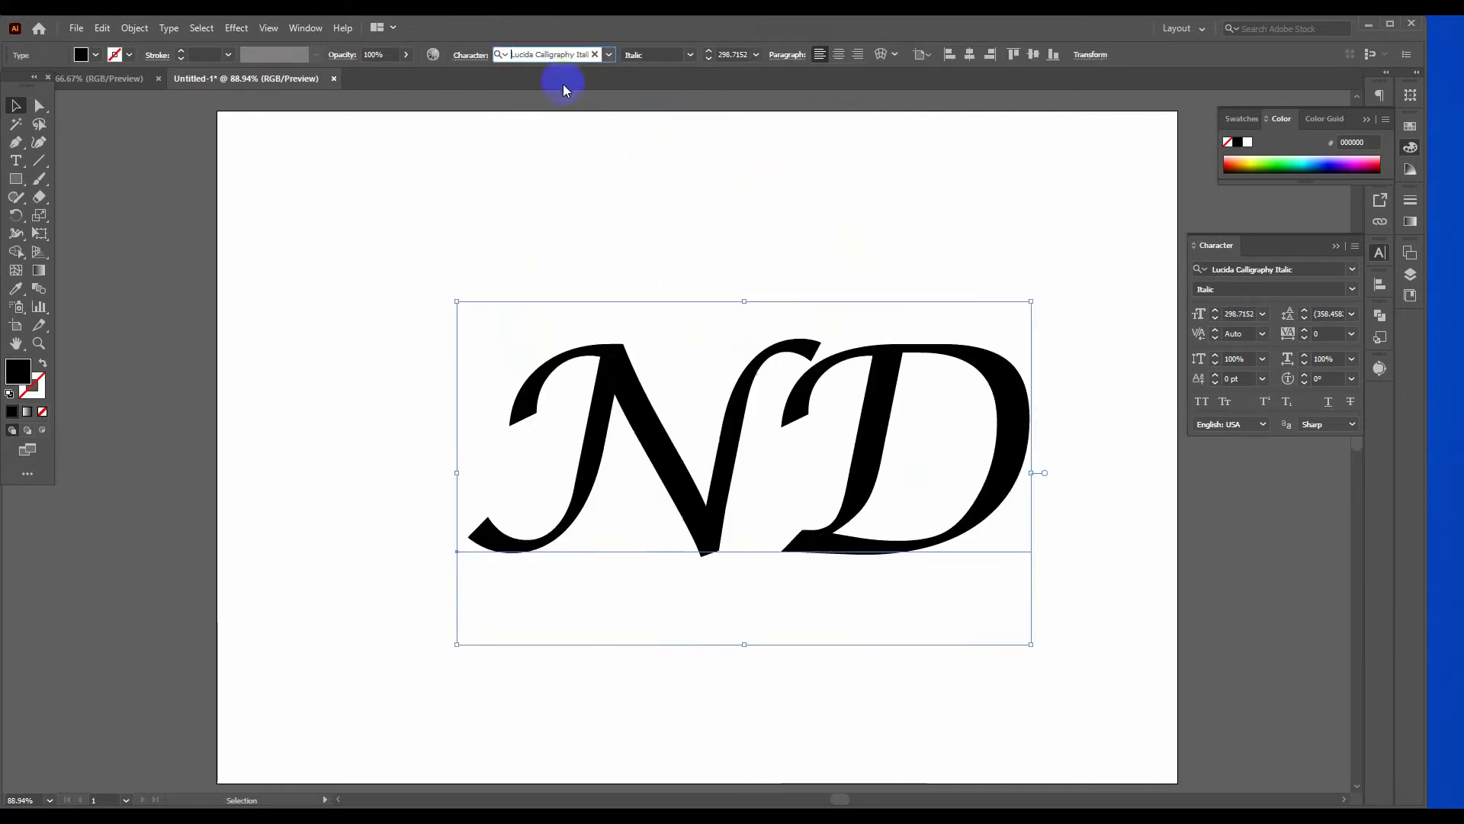
key("Up")
key("Down")
key("Down")
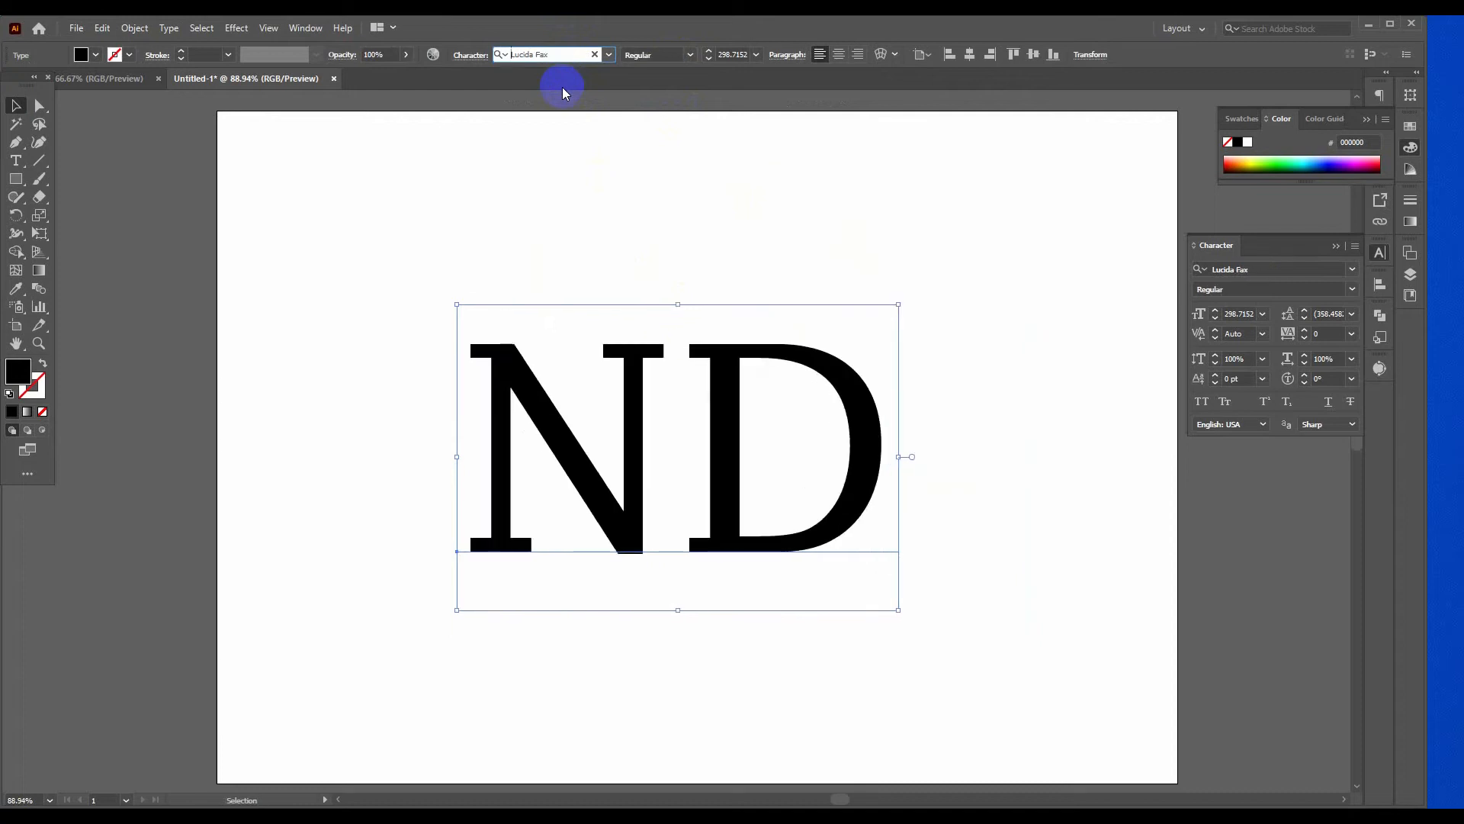
key("Up")
key("Up")
key("Up")
key("Down")
key("Down")
key("Up")
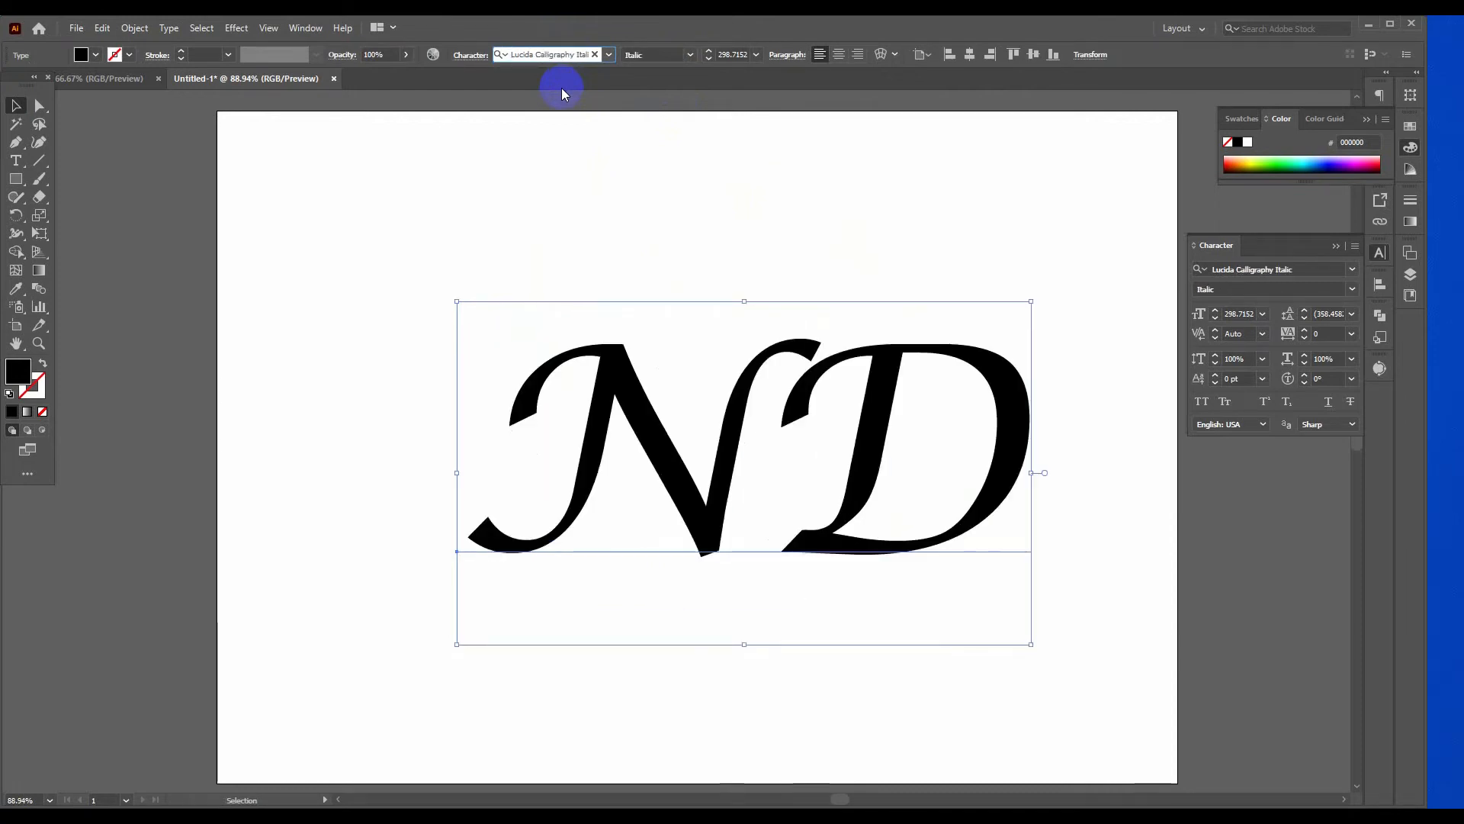
key("Up")
key("Up")
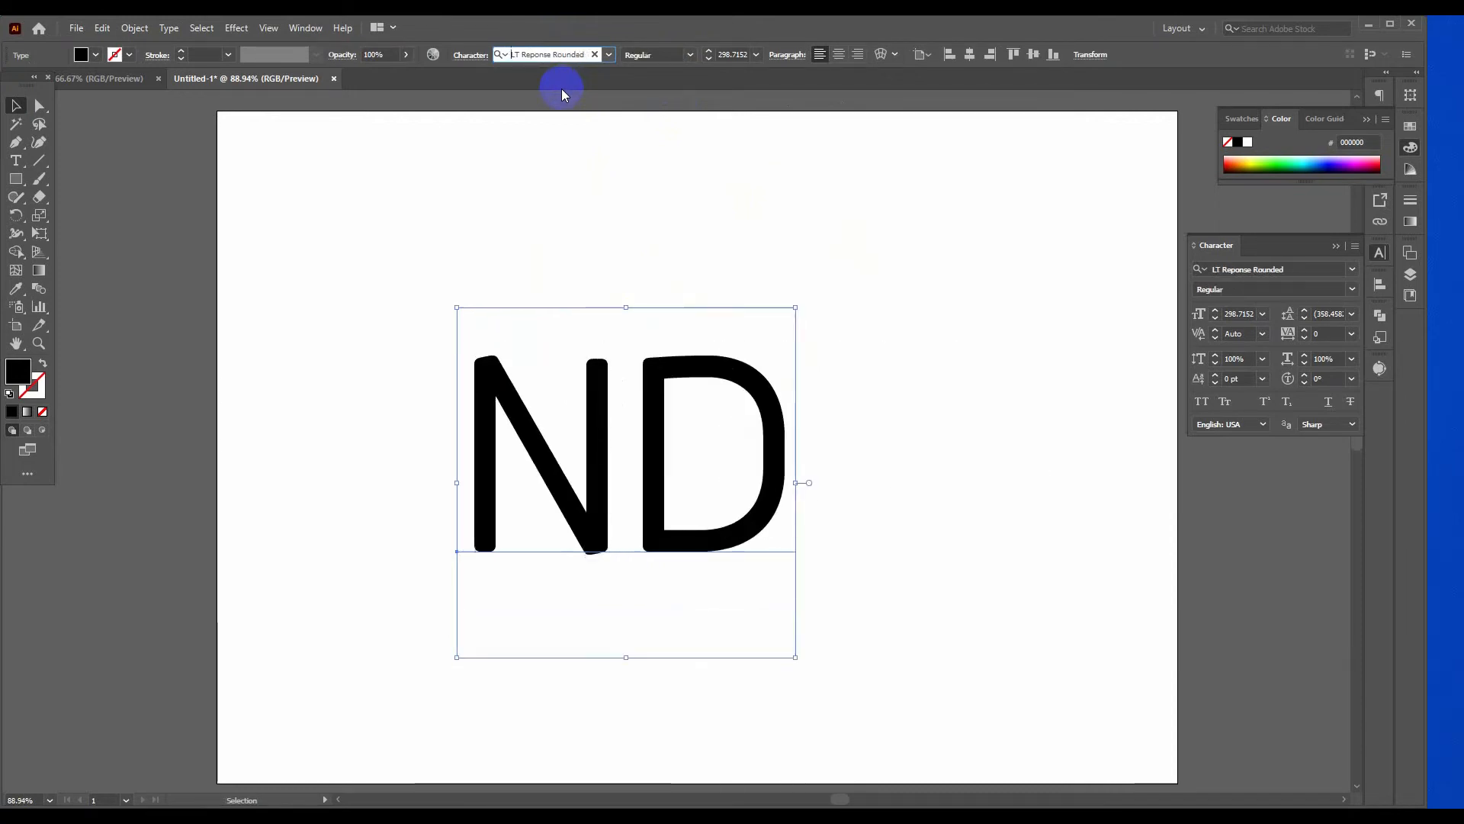
Apply the Lucida Bright font to the ND lettering again.
left_click(530, 54)
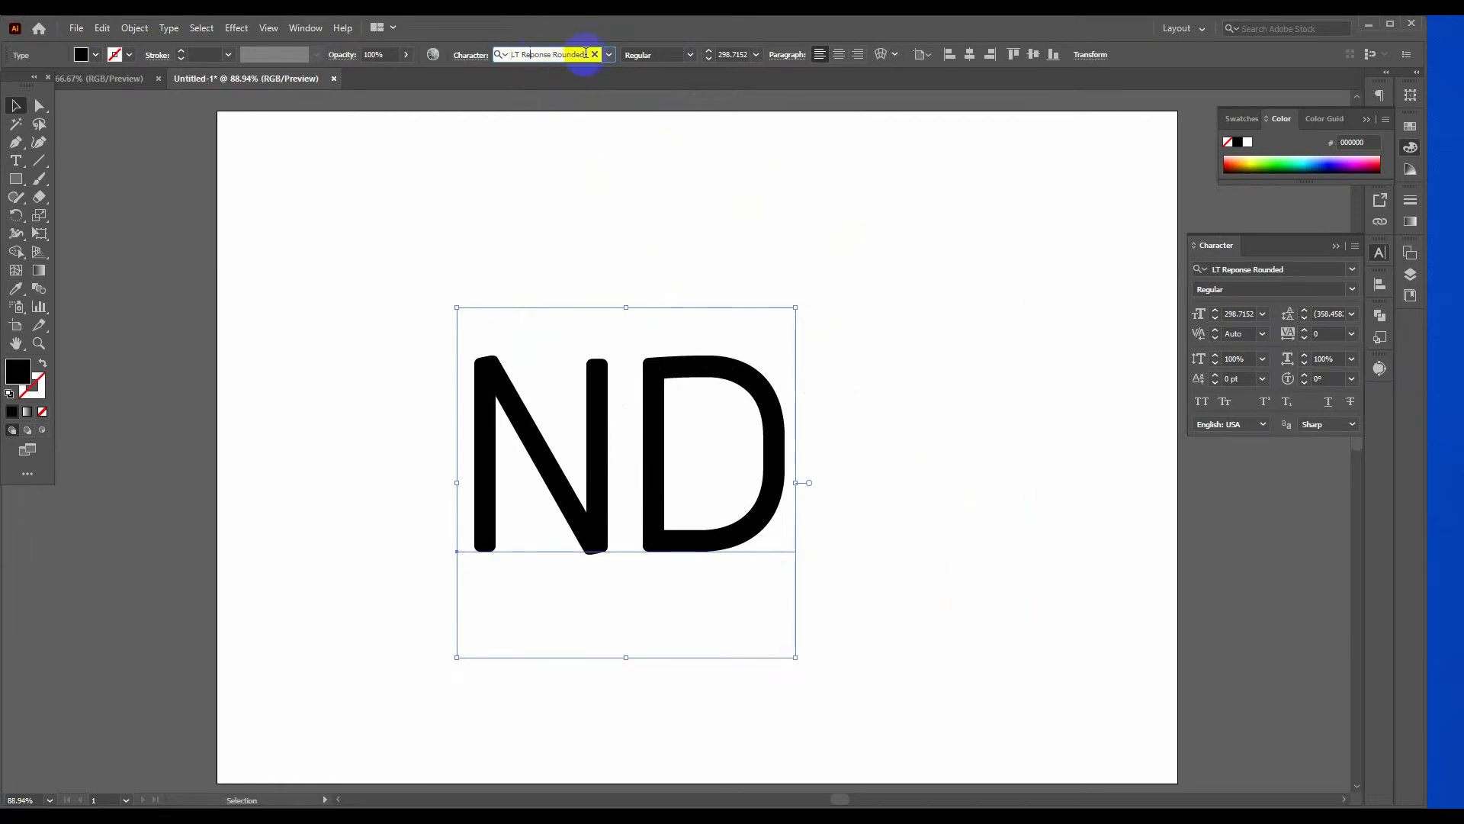
left_click(610, 55)
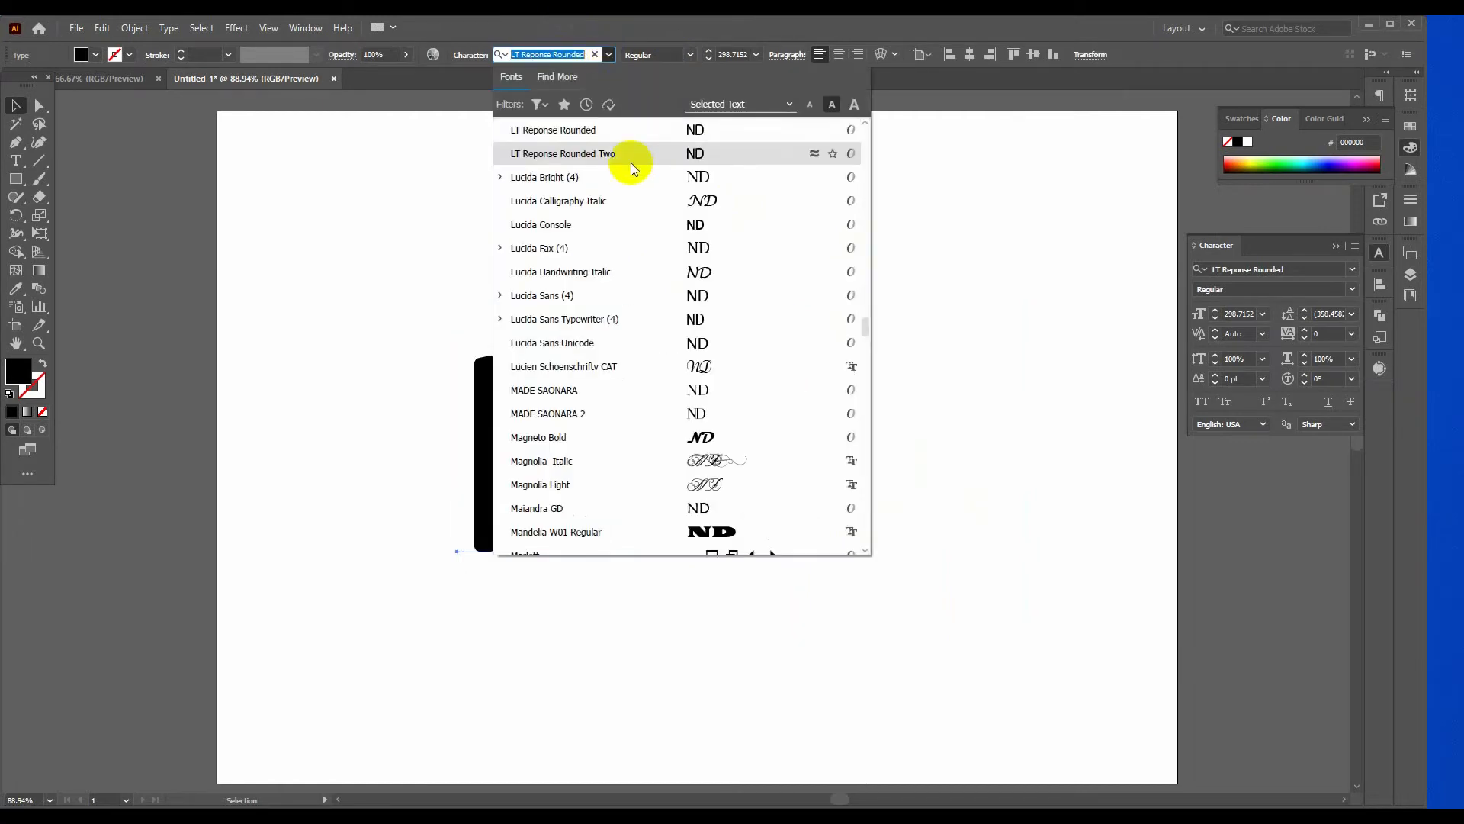
left_click(621, 177)
Convert the ND text to outlines and ungroup the letters.
right_click(862, 408)
left_click(944, 519)
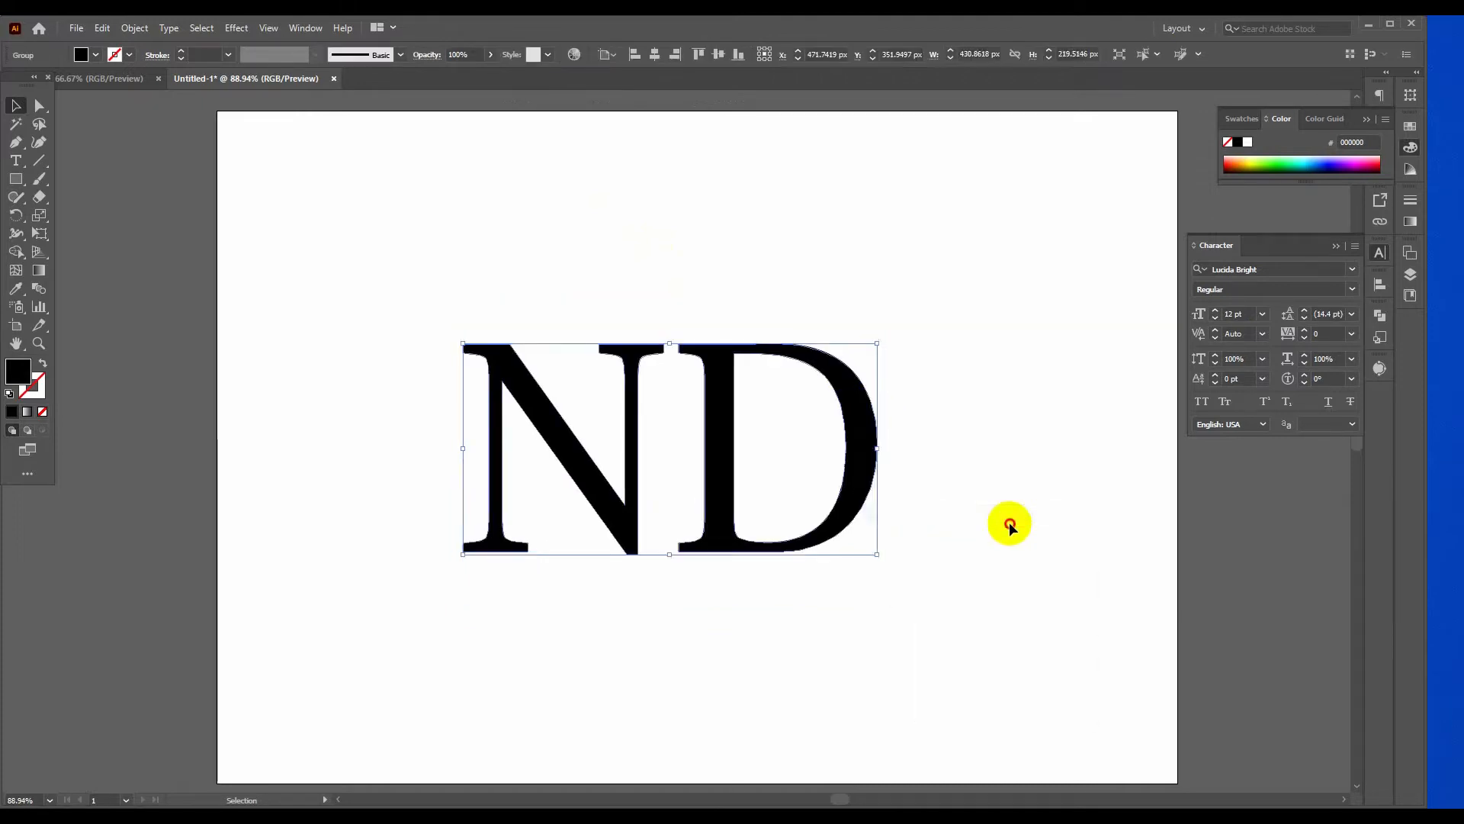
right_click(858, 412)
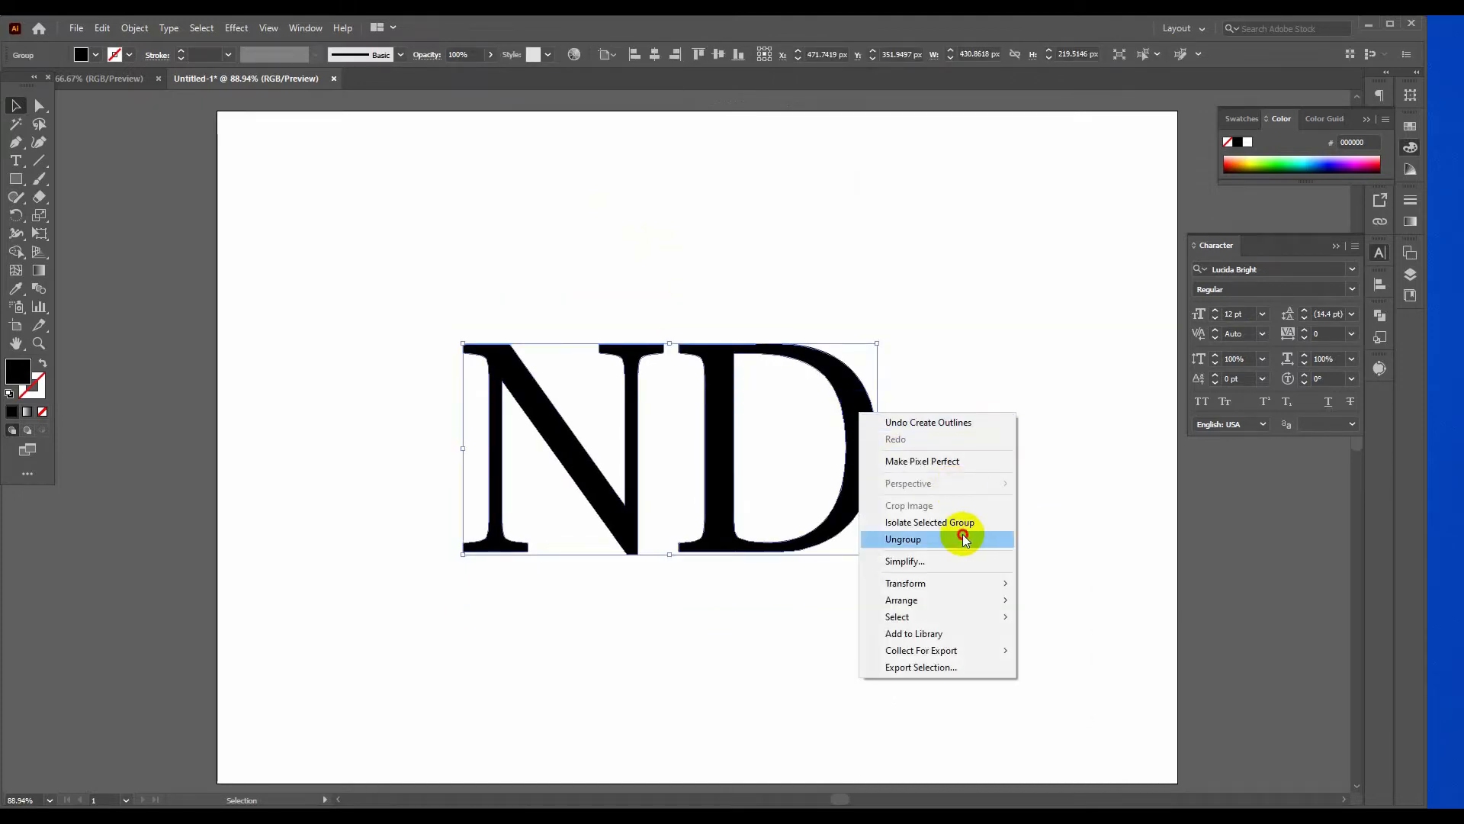
left_click(963, 537)
Move the D down and to the left so it overlaps the lower right part of the N.
left_click(915, 481)
left_click_drag(857, 470, 724, 533)
left_click(907, 526)
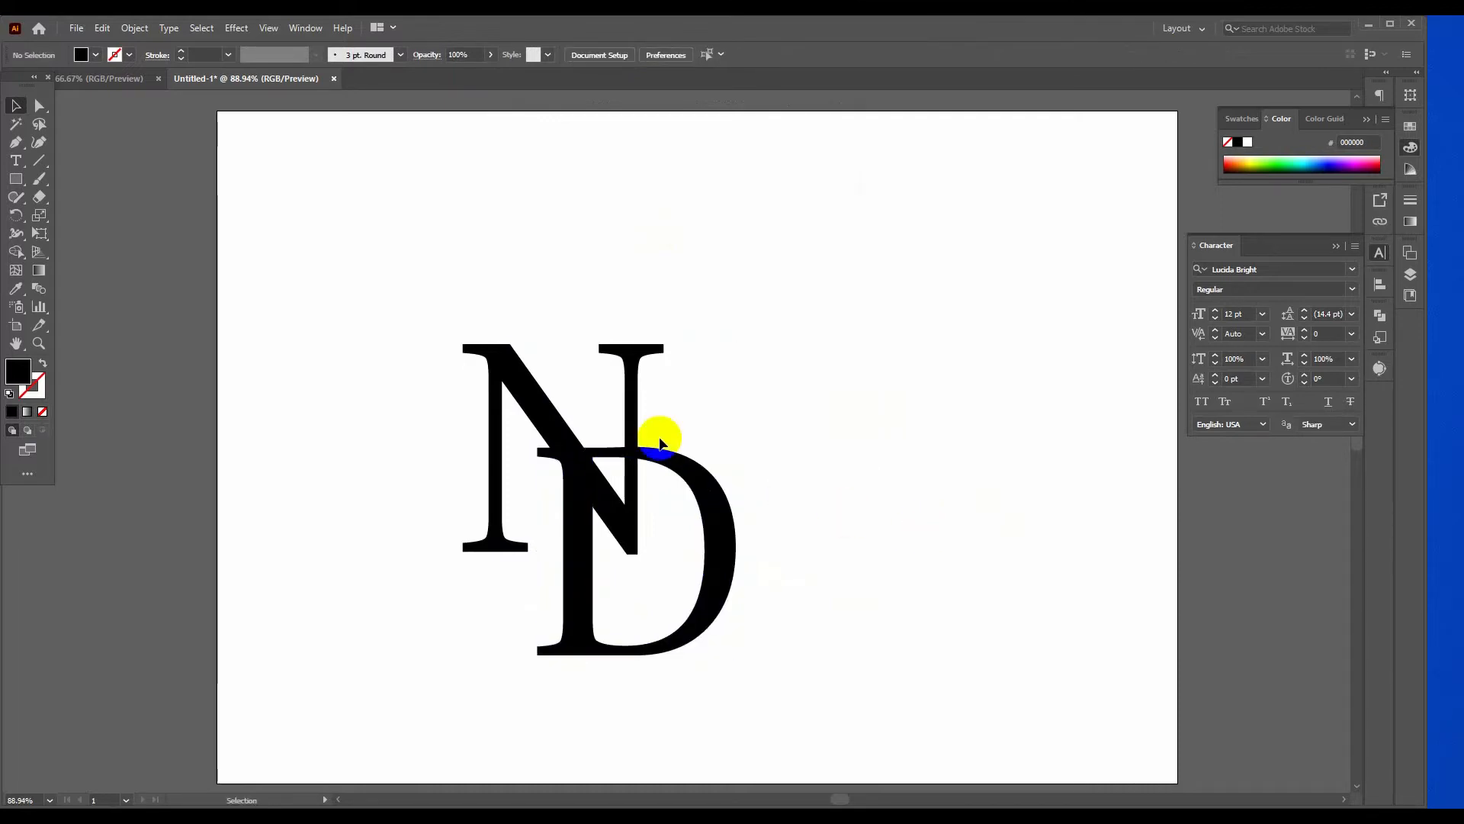
Create an offset path of 7 px with miter joins around the N.
left_click(554, 415)
left_click(136, 29)
mouse_move(309, 391)
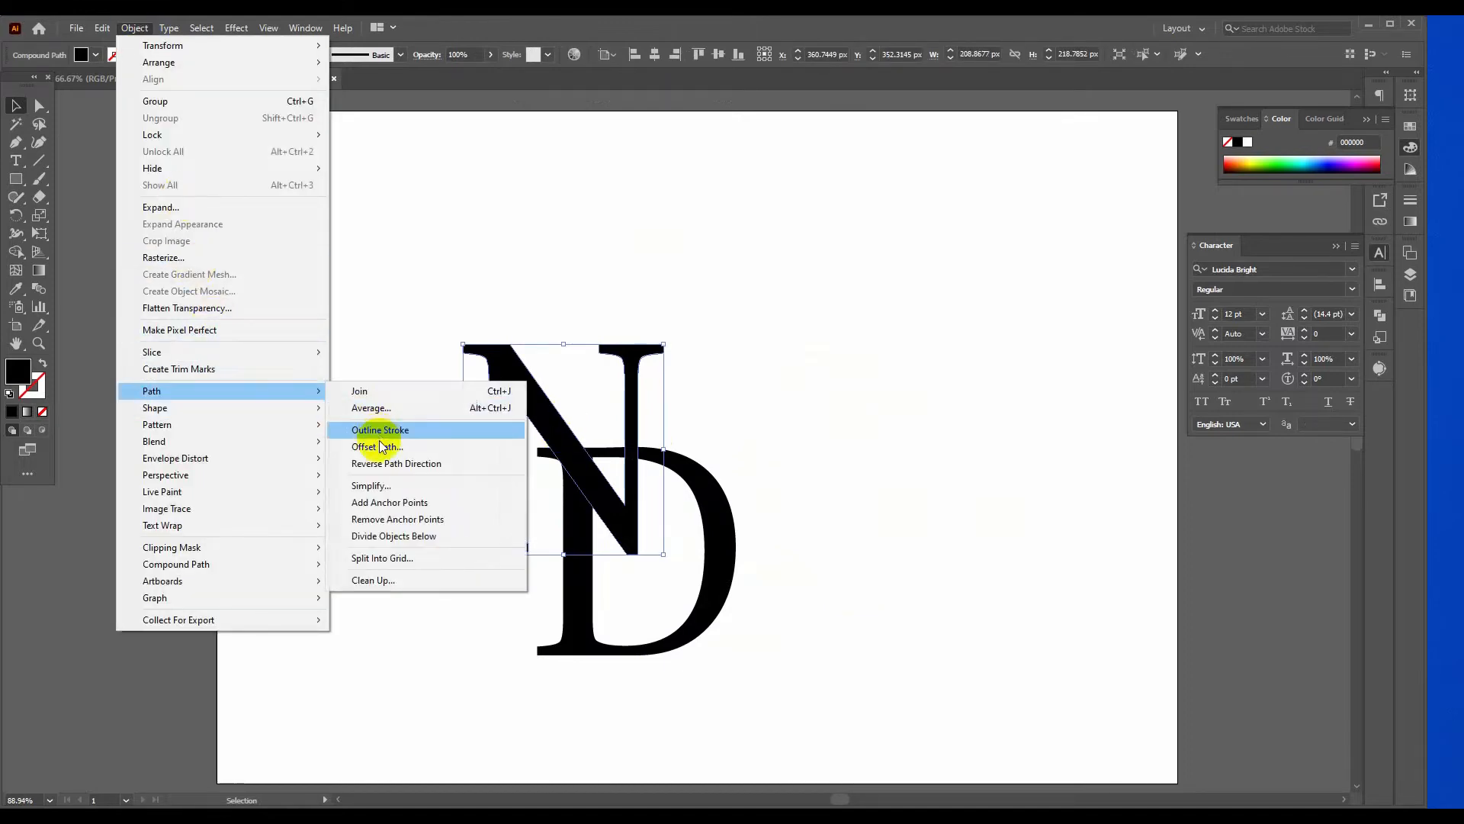
left_click(382, 446)
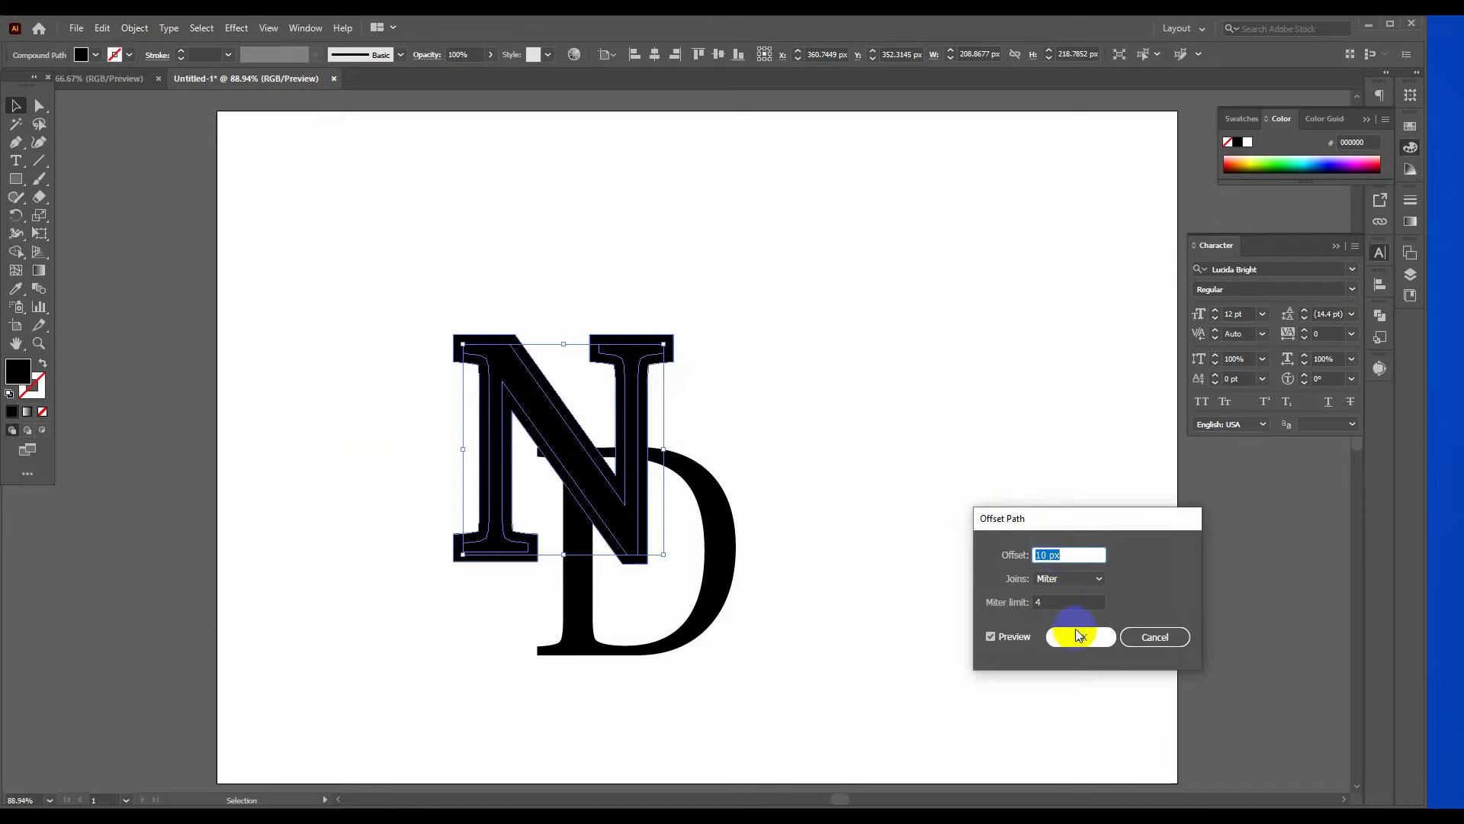
scroll(1073, 554, "down", 2)
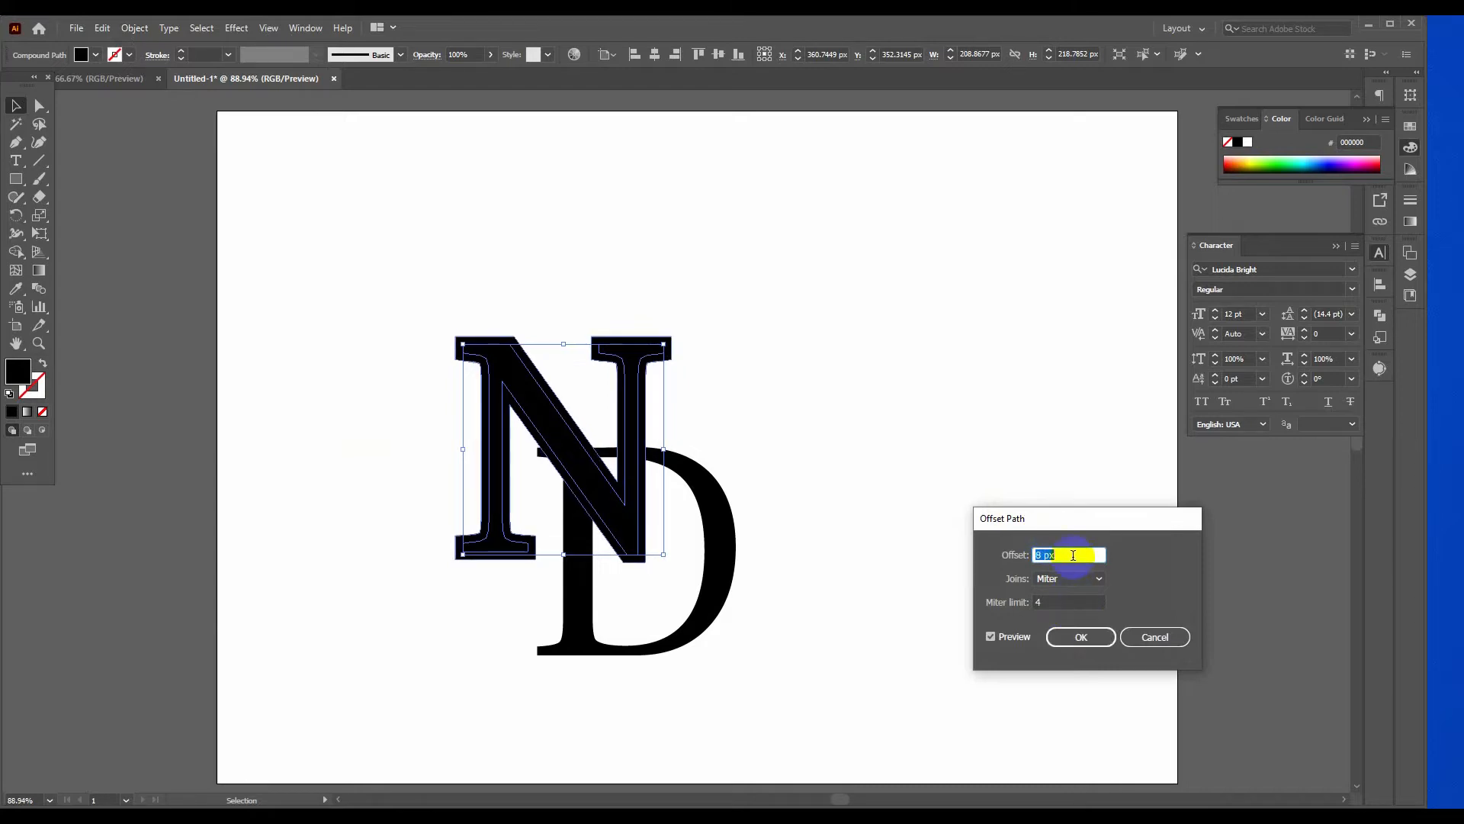
scroll(1073, 554, "down", 1)
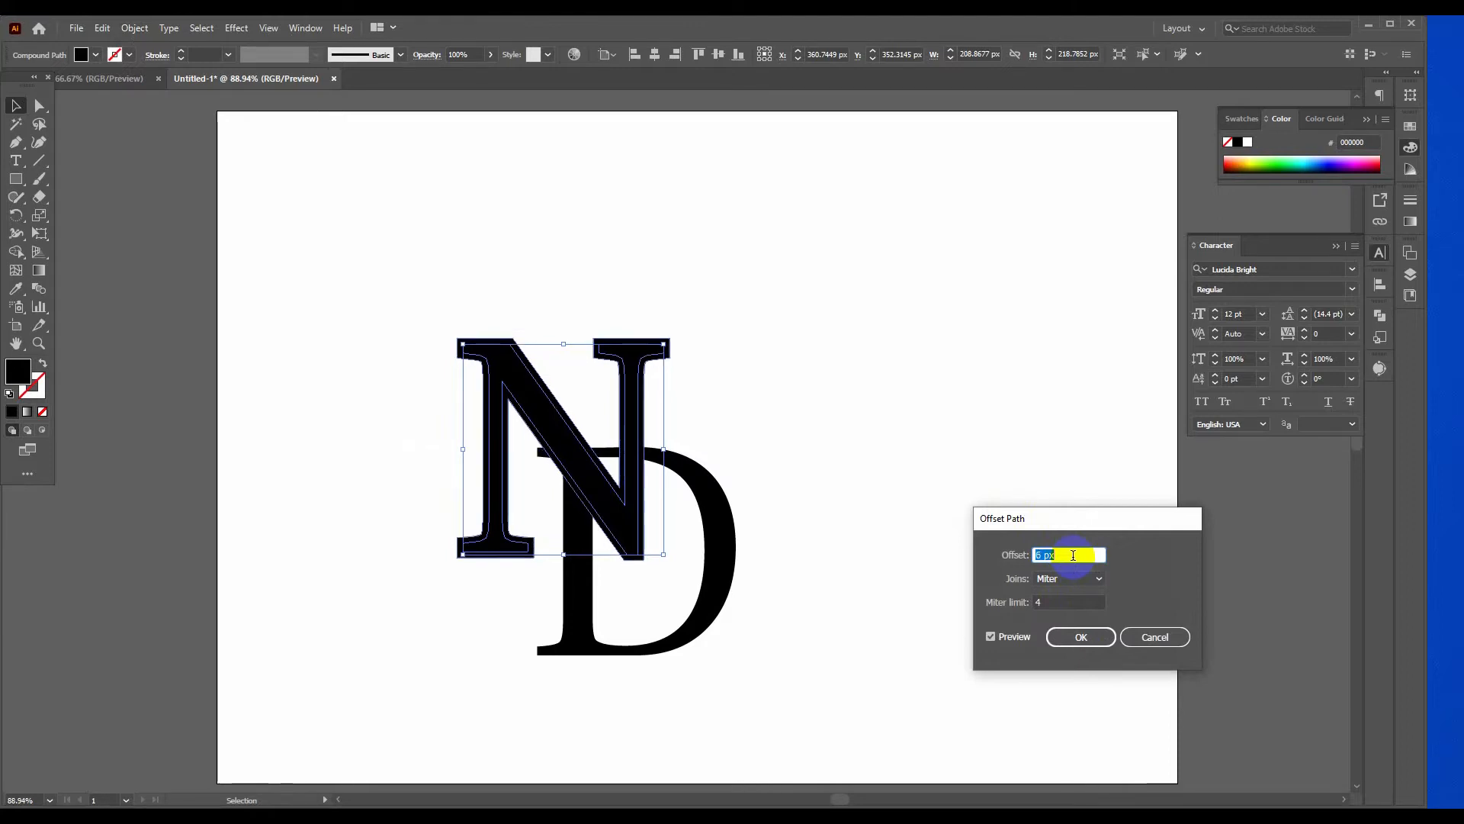
left_click(1080, 637)
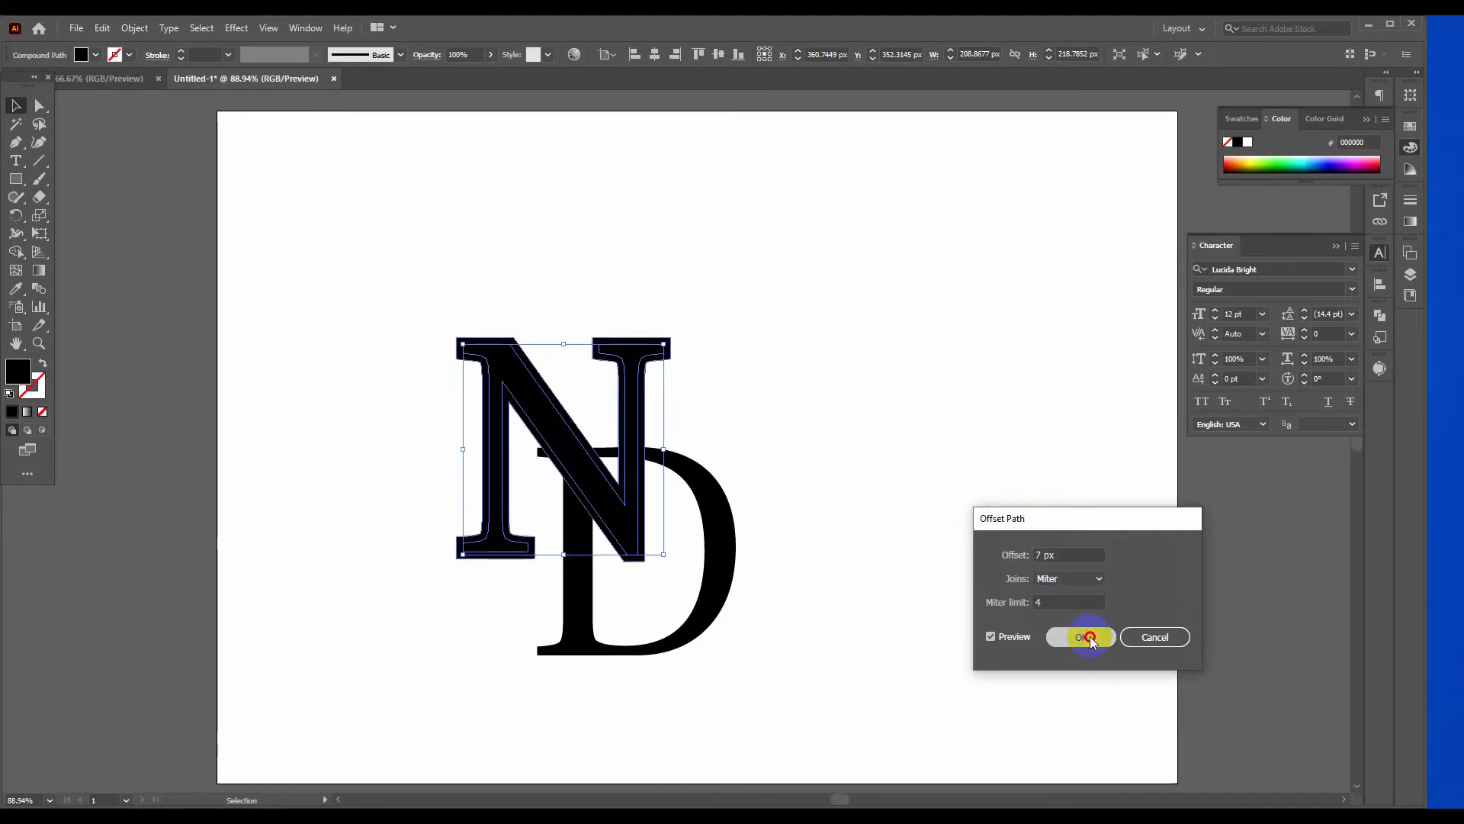
Use the Shape Builder on the D and the offset N to cut a gap in the D along the N's diagonal.
left_click(717, 492, "shift")
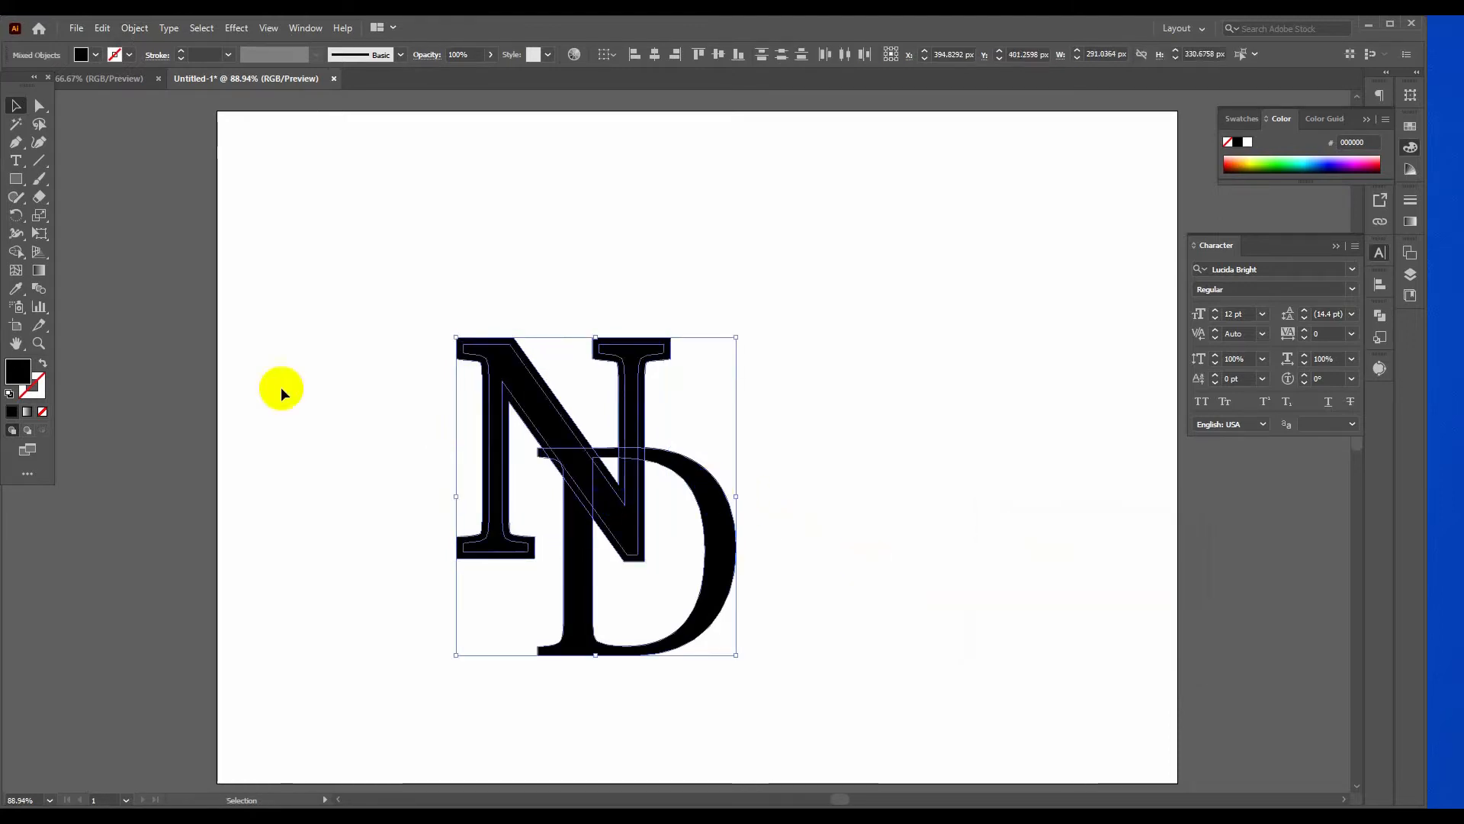
left_click(16, 253)
mouse_move(542, 530)
left_mouse_down()
mouse_move(588, 506)
mouse_move(584, 466)
mouse_move(544, 412)
mouse_move(604, 479)
mouse_move(640, 414)
mouse_move(294, 317)
left_mouse_up()
left_click(15, 105)
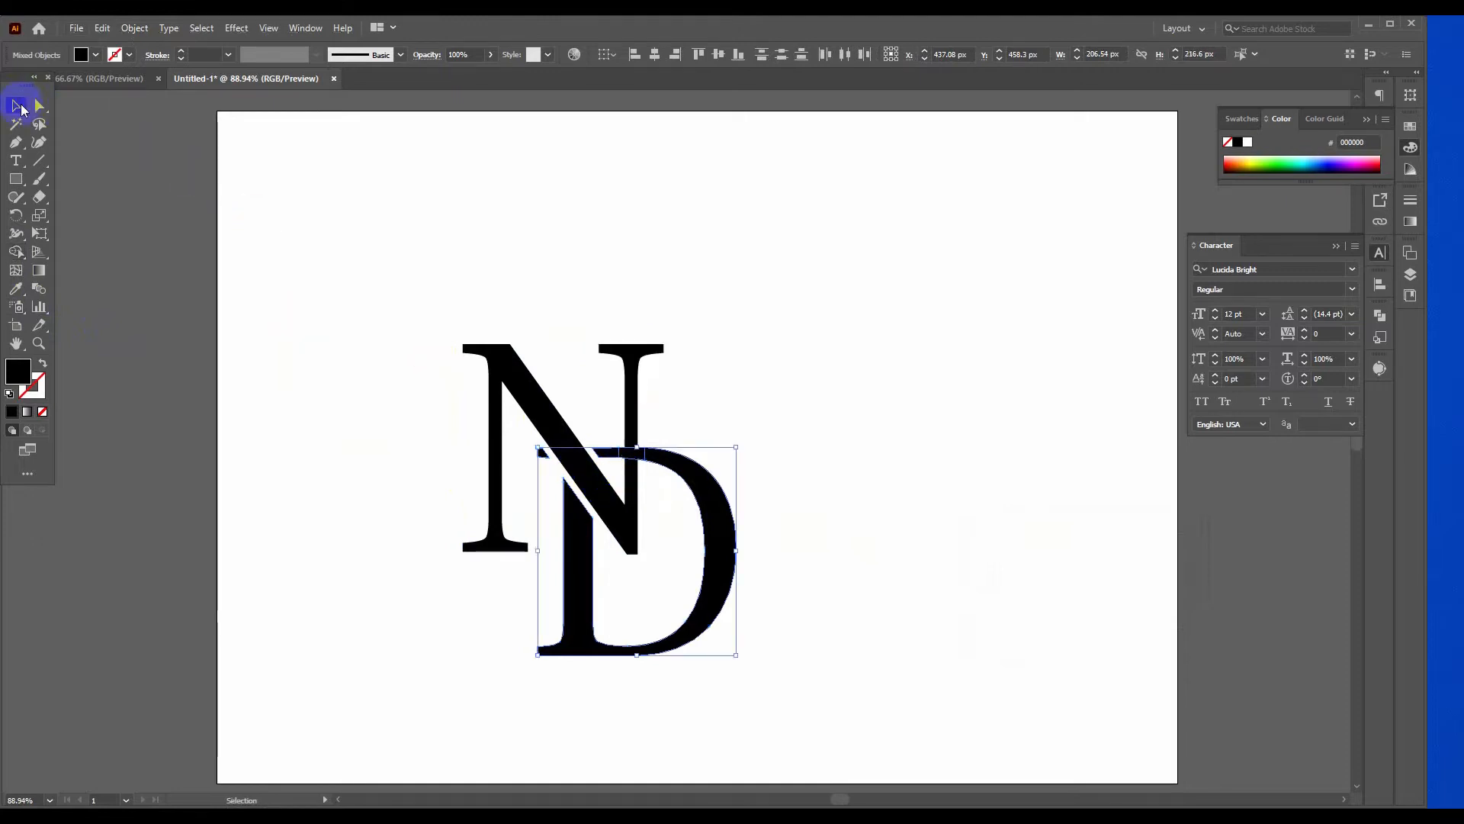
left_click(679, 378)
Remove the small leftover serif piece of the D beside the N's diagonal with the Shape Builder.
left_click(627, 488, "ctrl")
left_click(673, 461, "ctrl")
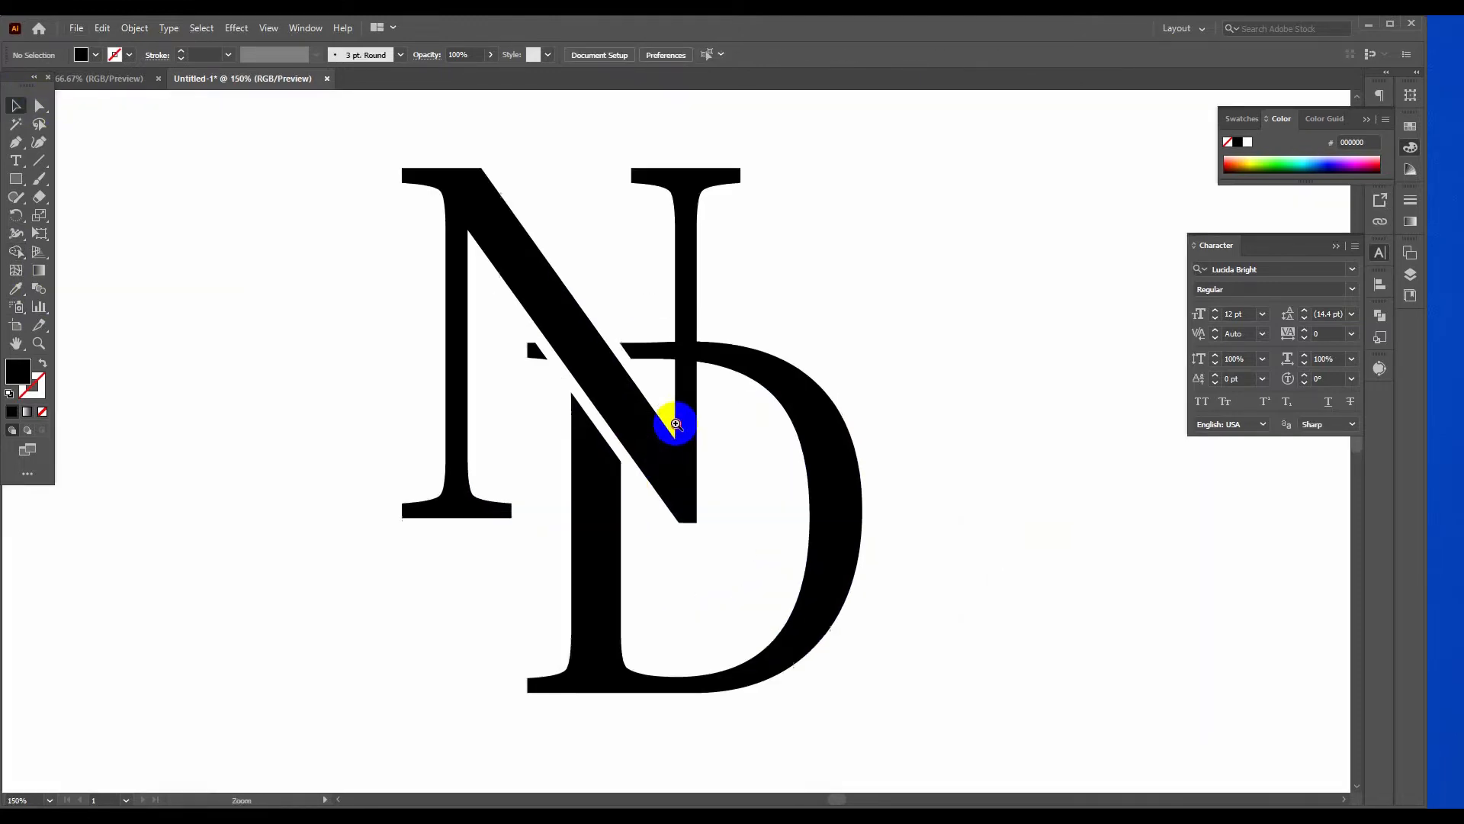
left_click(675, 422, "ctrl")
left_click(732, 362)
double_click(15, 251)
left_click(615, 496)
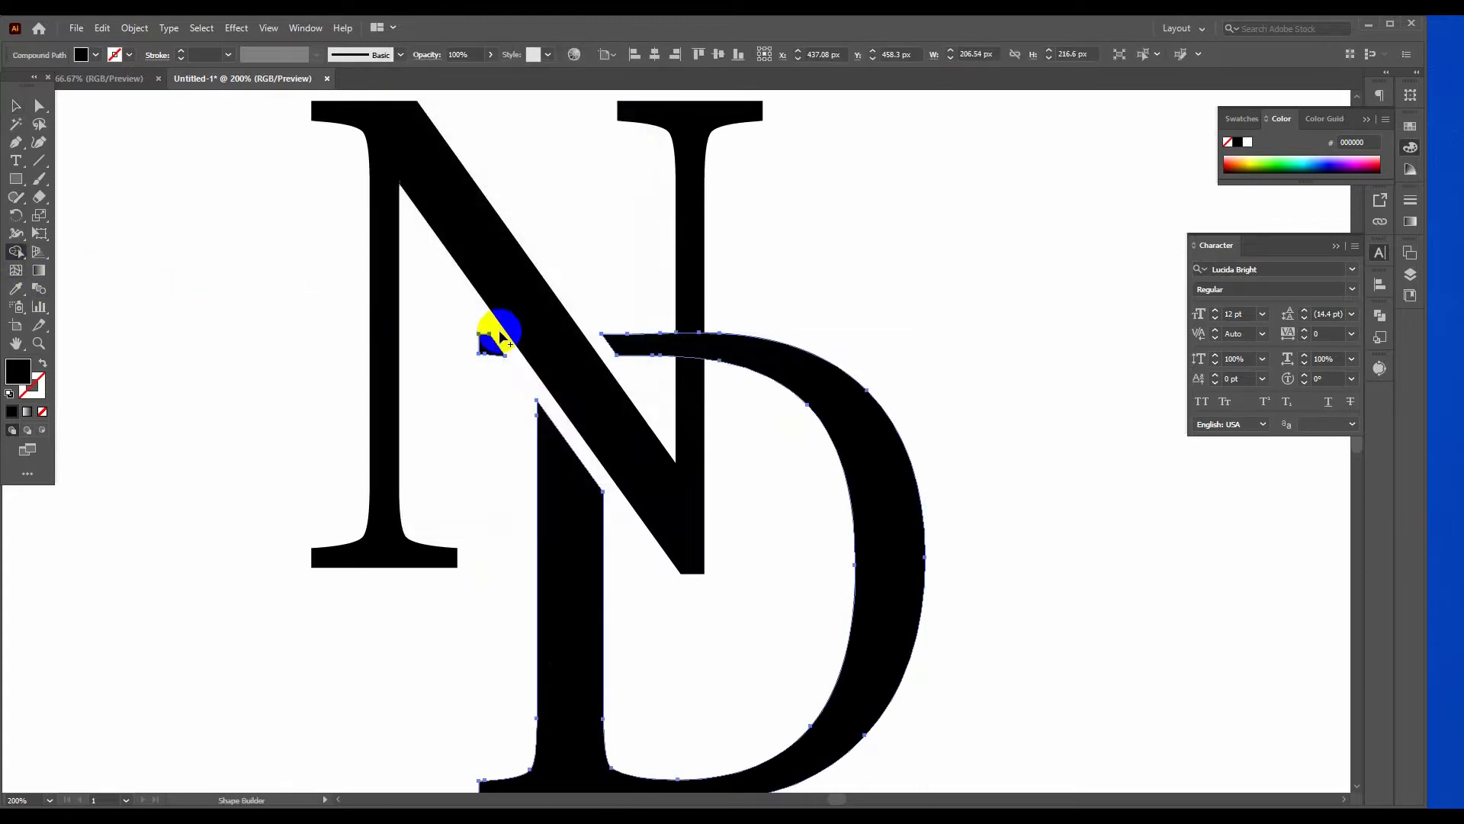
left_click(15, 105)
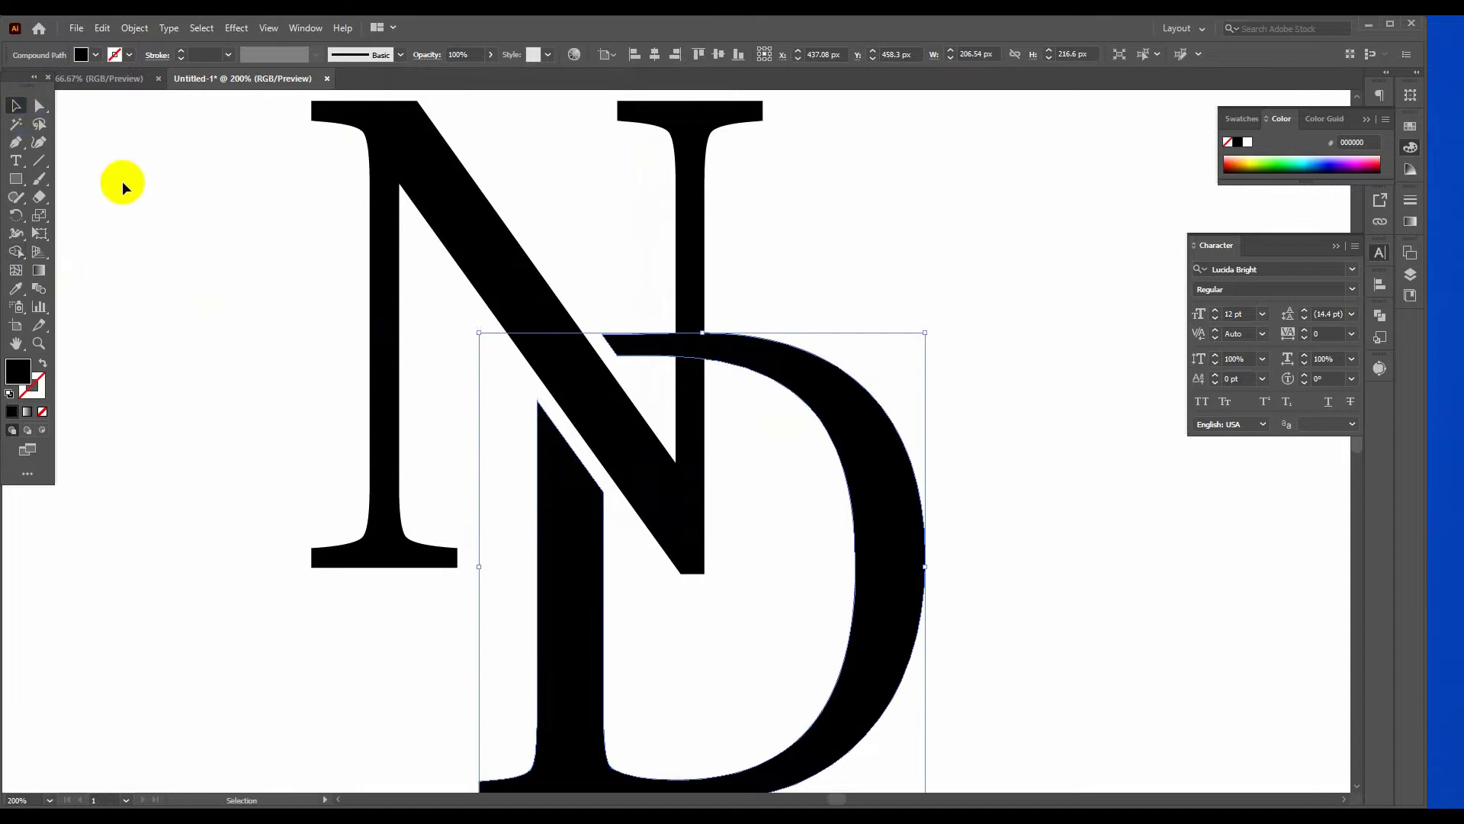
Create an offset path of 7 px with miter joins around the trimmed D.
left_click(724, 359)
left_click(762, 362)
left_click(137, 28)
mouse_move(316, 408)
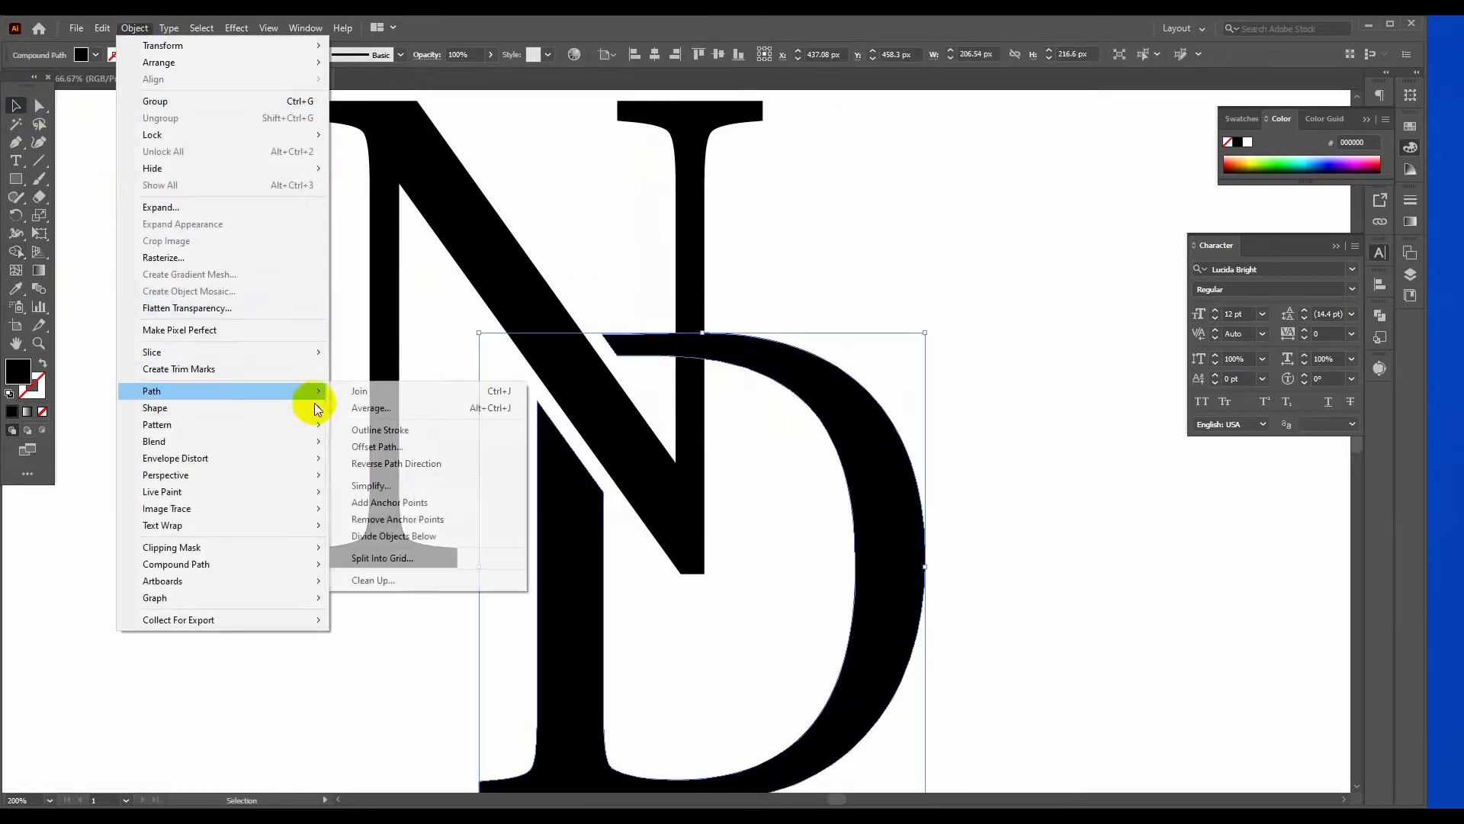
left_click(365, 446)
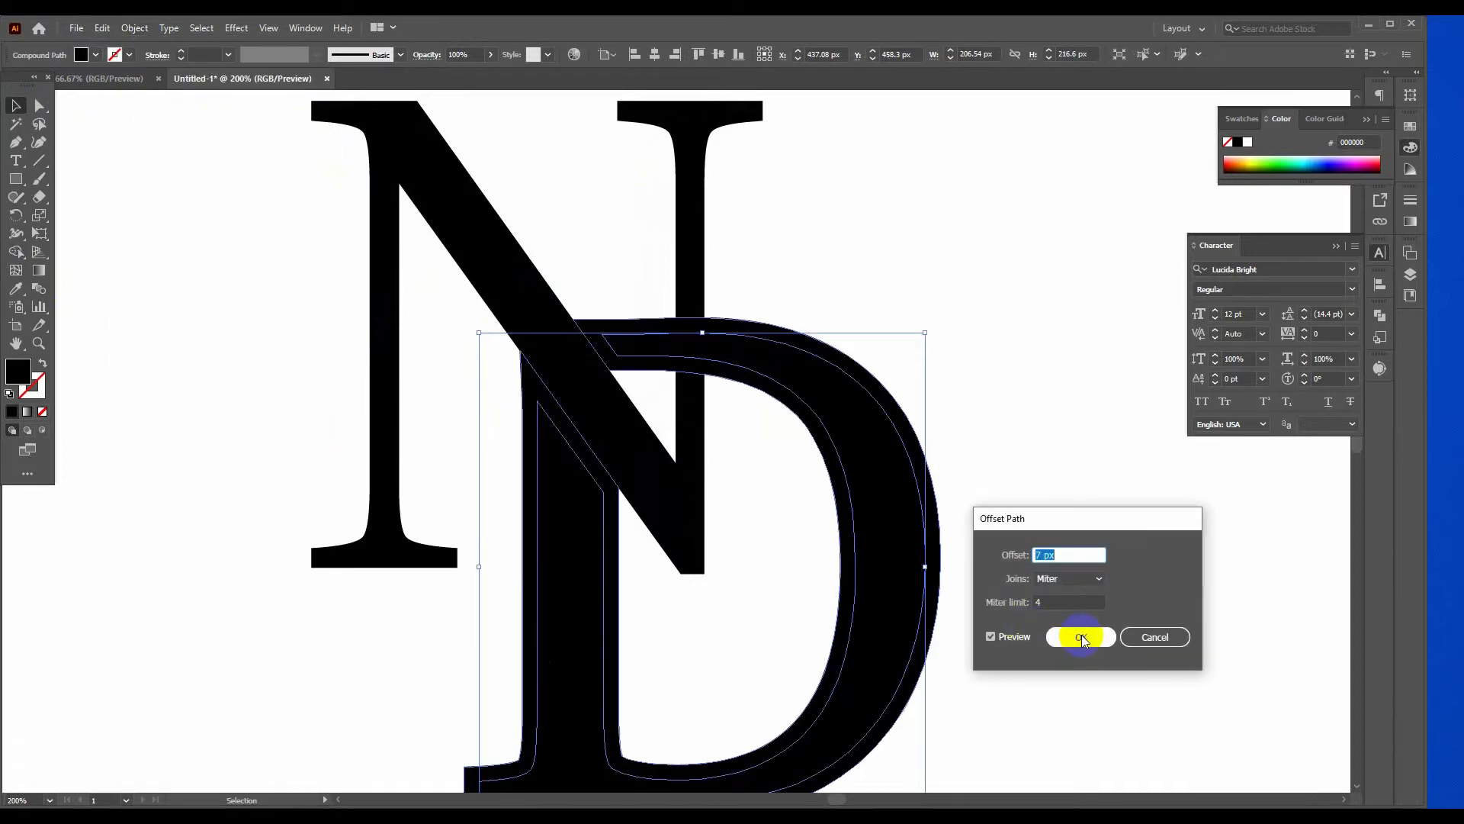
left_click(1082, 639)
Use the Shape Builder on the N and the offset D to cut gaps where the D crosses the N's right stem.
left_click(693, 416, "shift")
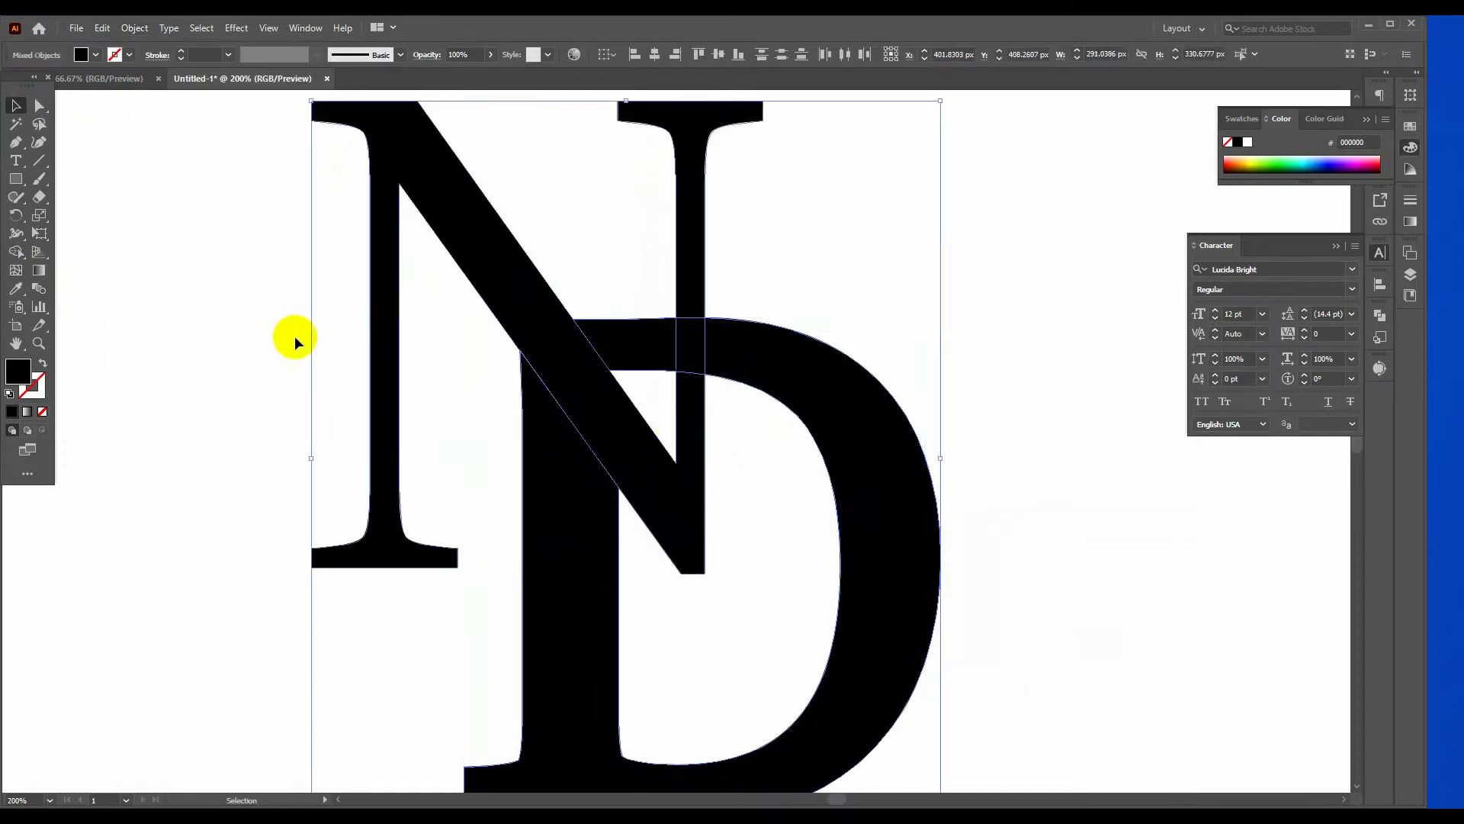
left_click(21, 253)
left_click_drag(628, 353, 789, 373)
left_click(16, 106)
left_click(774, 401)
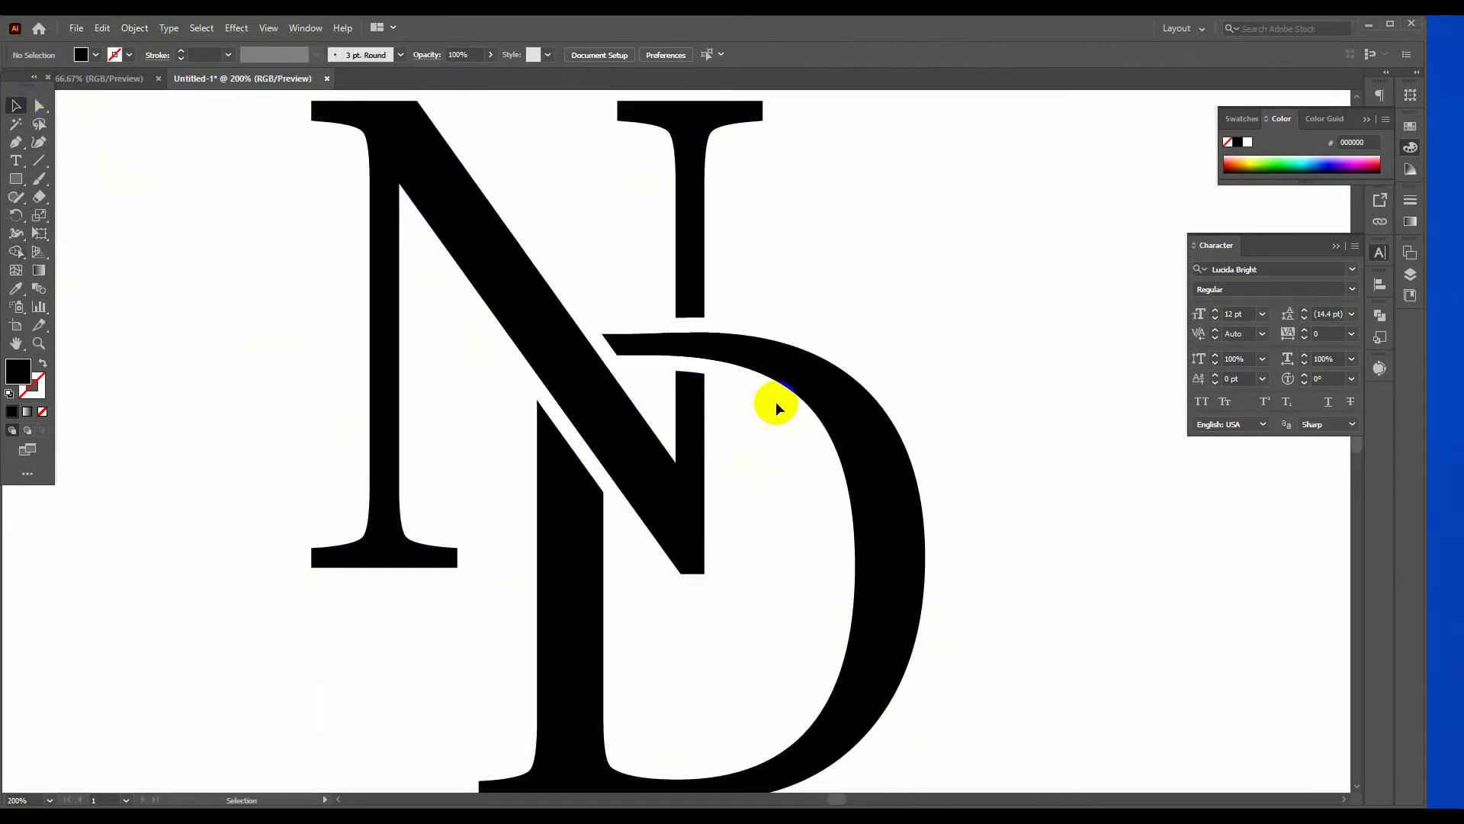
Select all pieces of the interlocked ND monogram and group them.
left_click(651, 409, "ctrl+alt")
left_click(654, 409, "ctrl+alt")
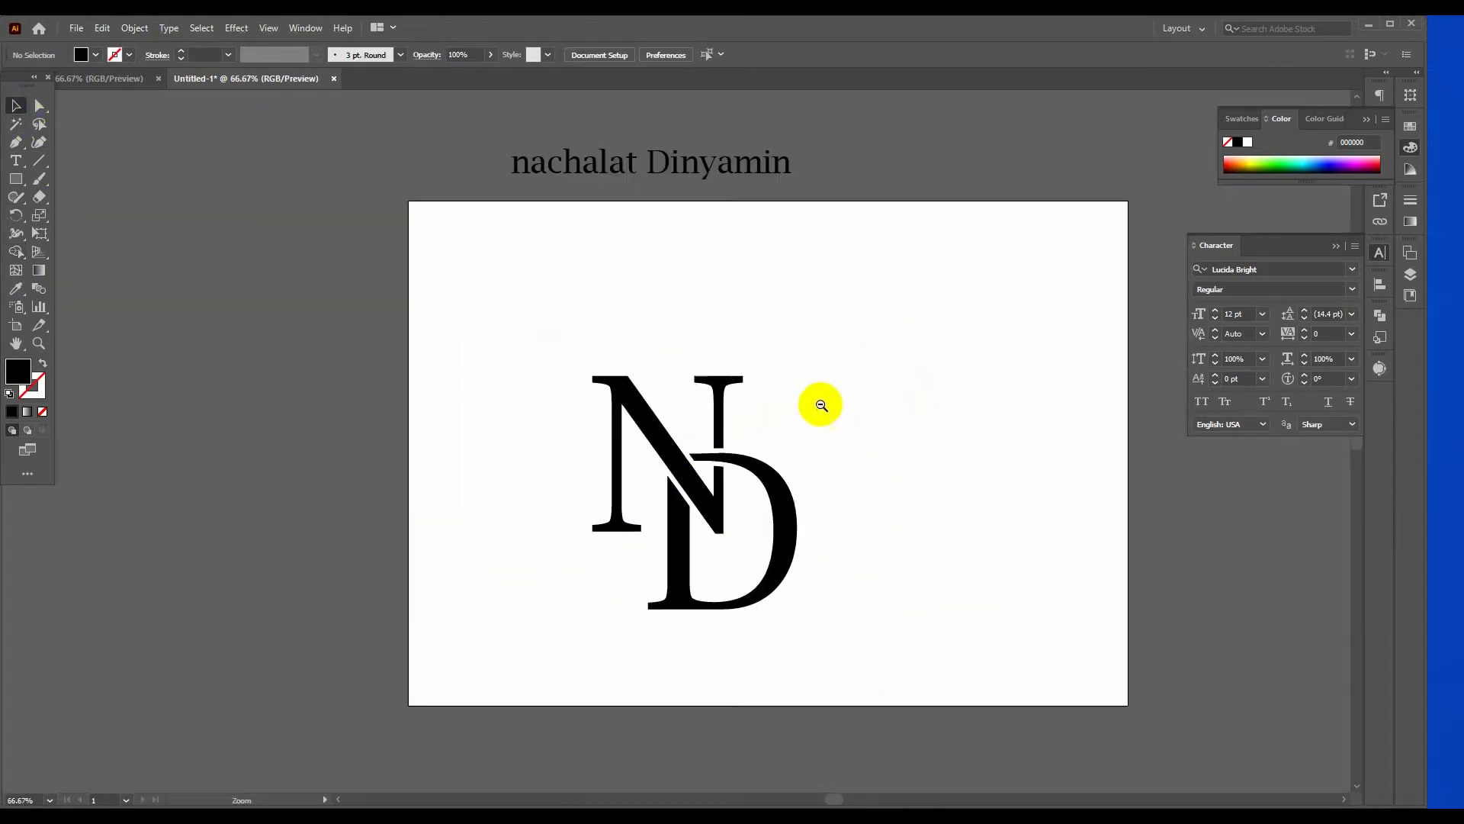
left_click_drag(430, 359, 846, 668)
right_click(626, 500)
left_click(691, 613)
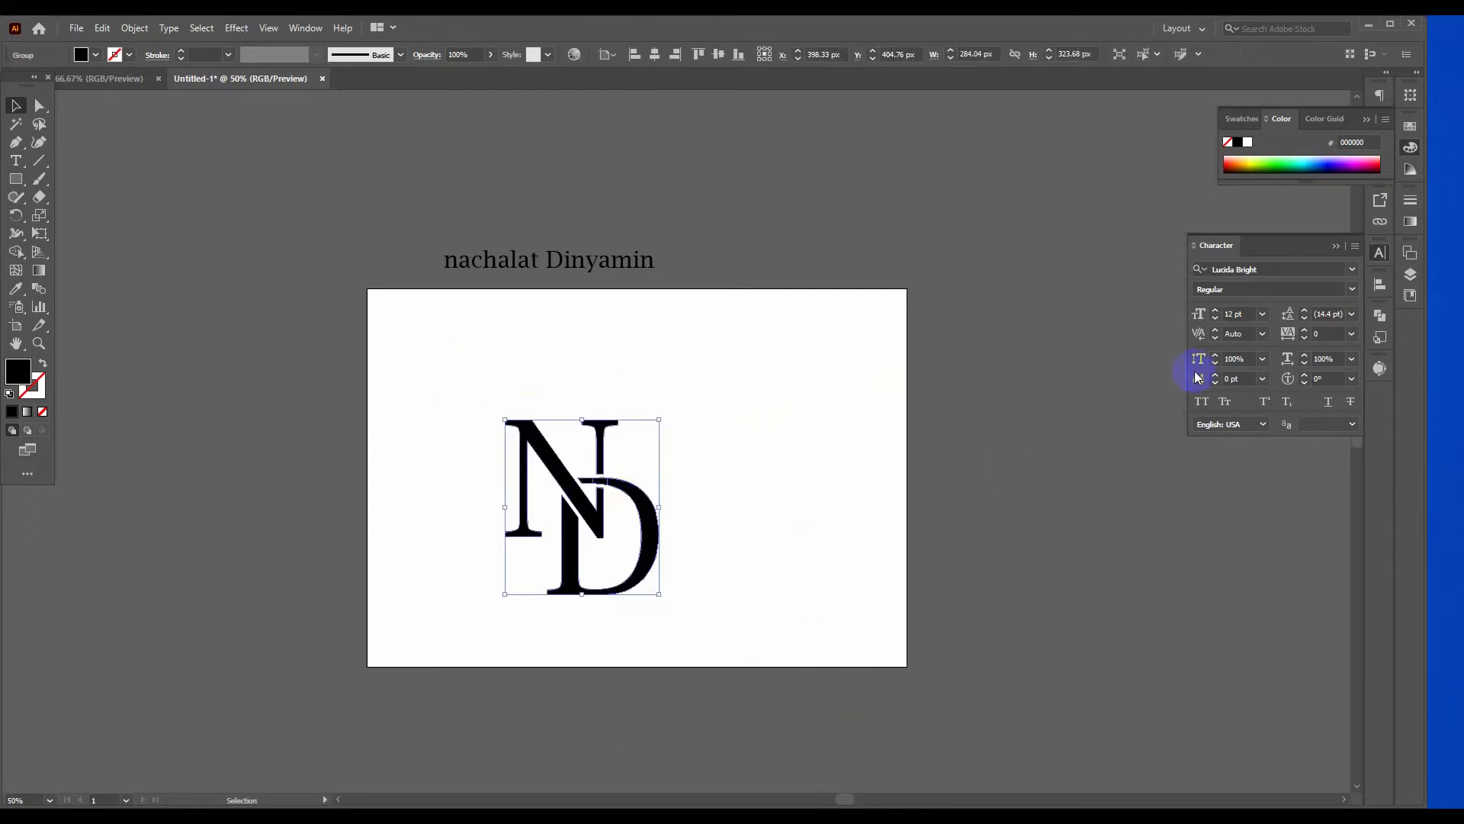
left_click(1379, 316)
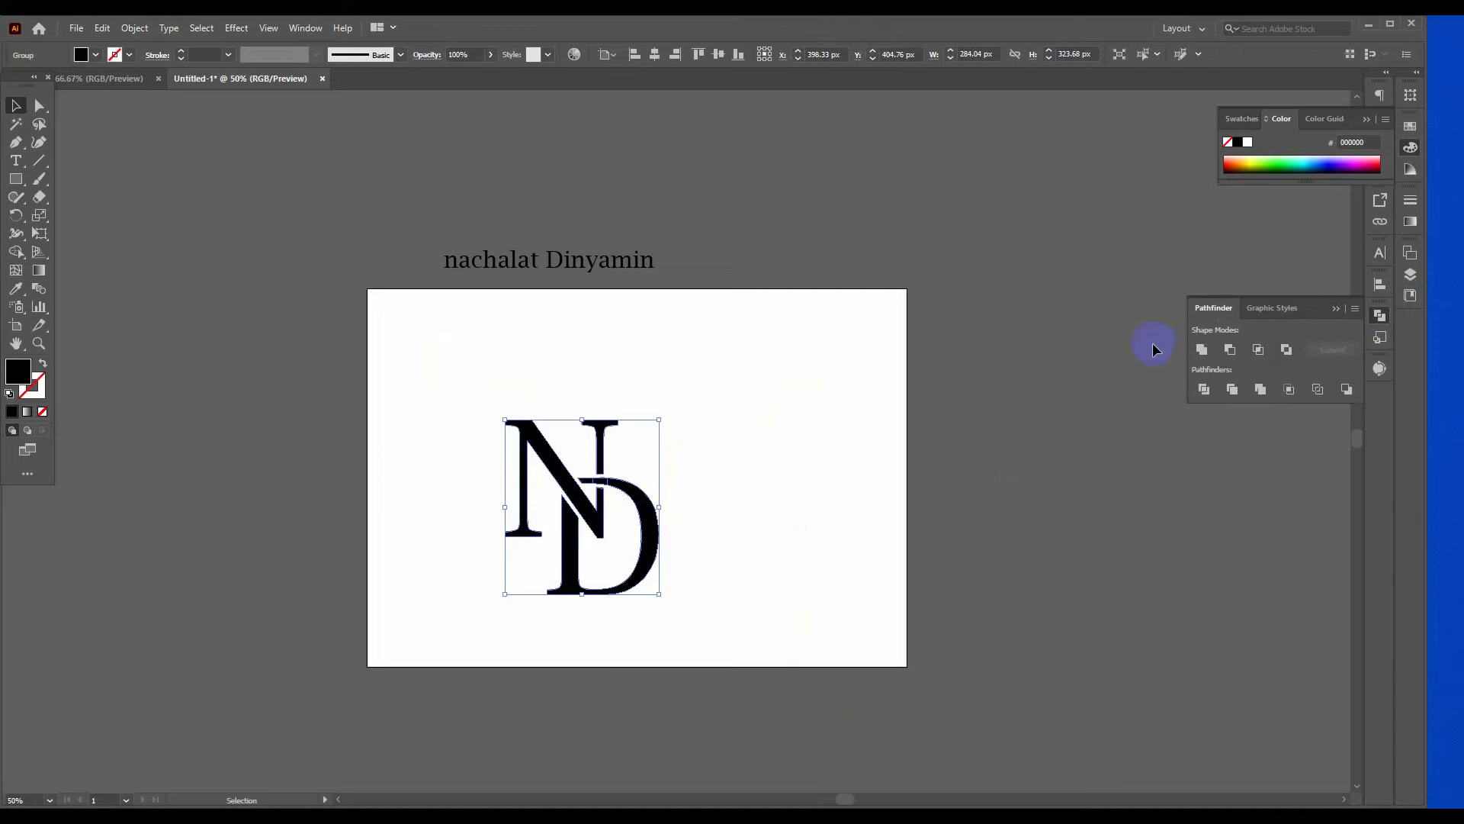
left_click(838, 507)
Scale the ND monogram down to roughly half its size and place it near the centre of the artboard.
left_click(621, 458, "ctrl")
left_click(654, 440, "ctrl")
left_click_drag(799, 432, 724, 428)
left_click_drag(694, 512, 813, 442)
left_click_drag(851, 284, 781, 364)
left_click_drag(771, 453, 745, 416)
left_click(868, 428)
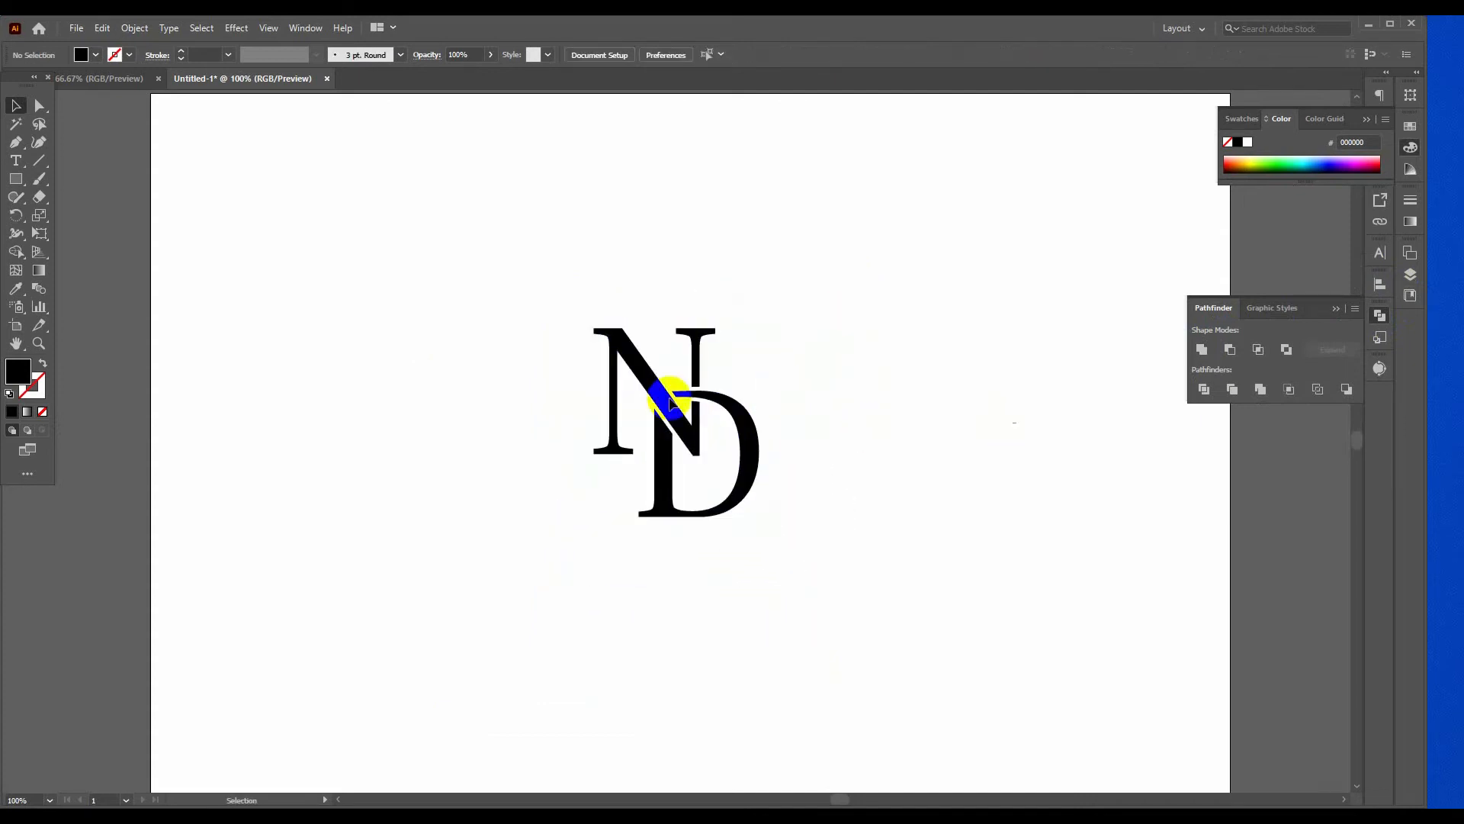
Draw a circle about 294 px in diameter centred on the ND monogram, with a black stroke and no fill.
left_click(10, 185)
left_click(90, 223)
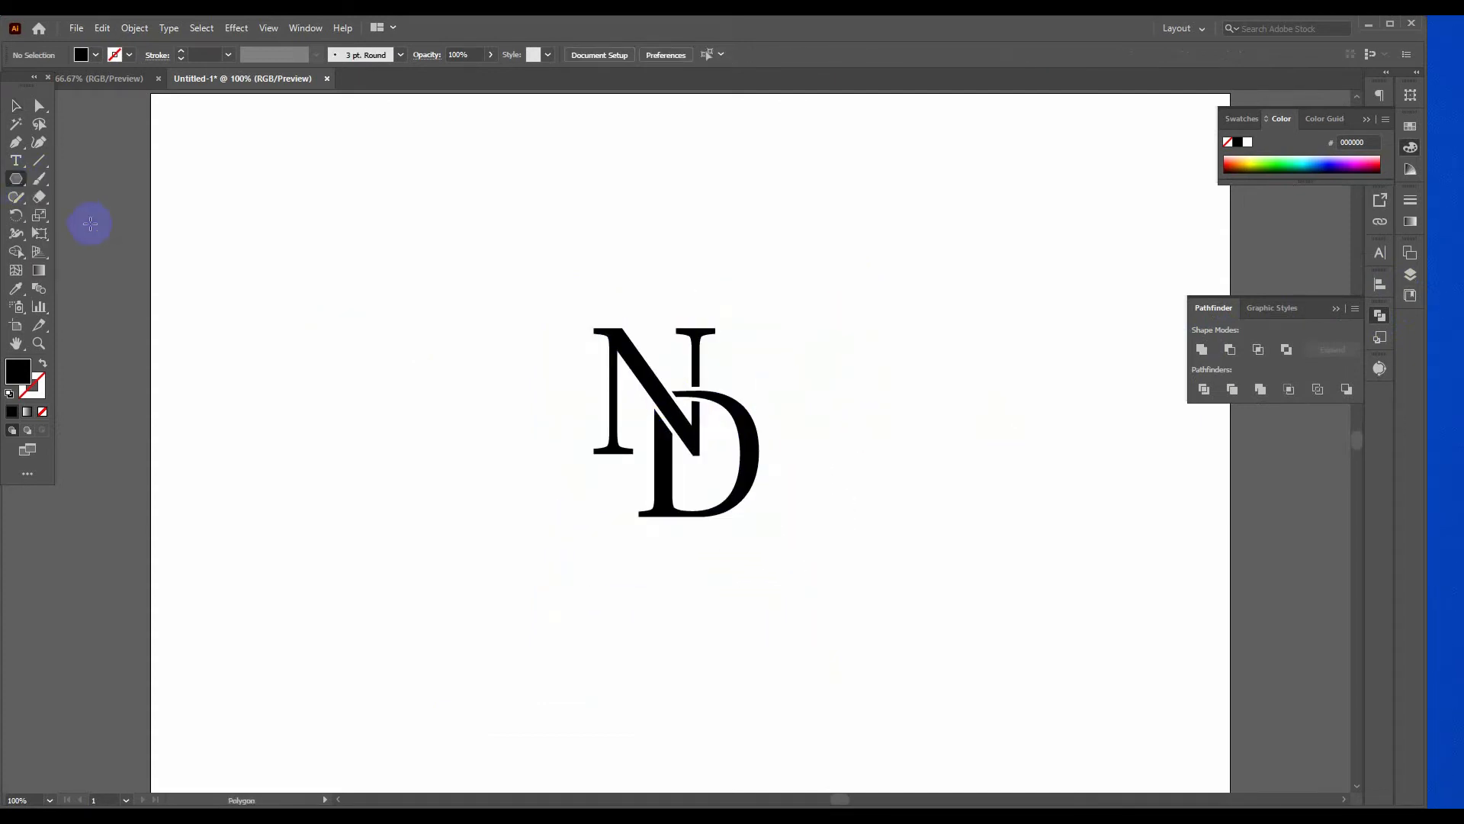
left_click(15, 184)
left_click(72, 211)
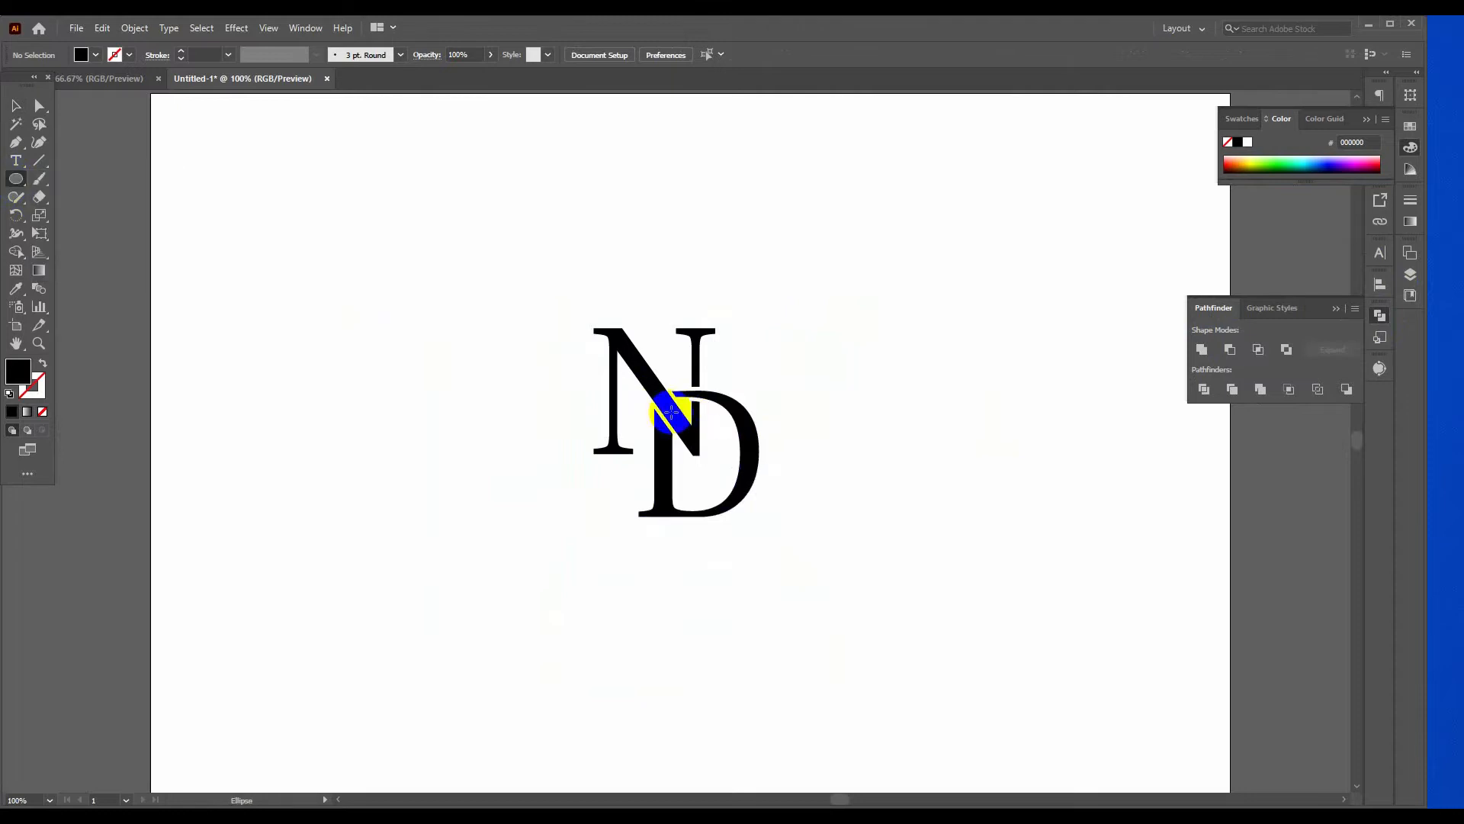
mouse_move(667, 408)
left_mouse_down()
mouse_move(696, 448)
mouse_move(721, 565)
left_mouse_up()
left_click(15, 105)
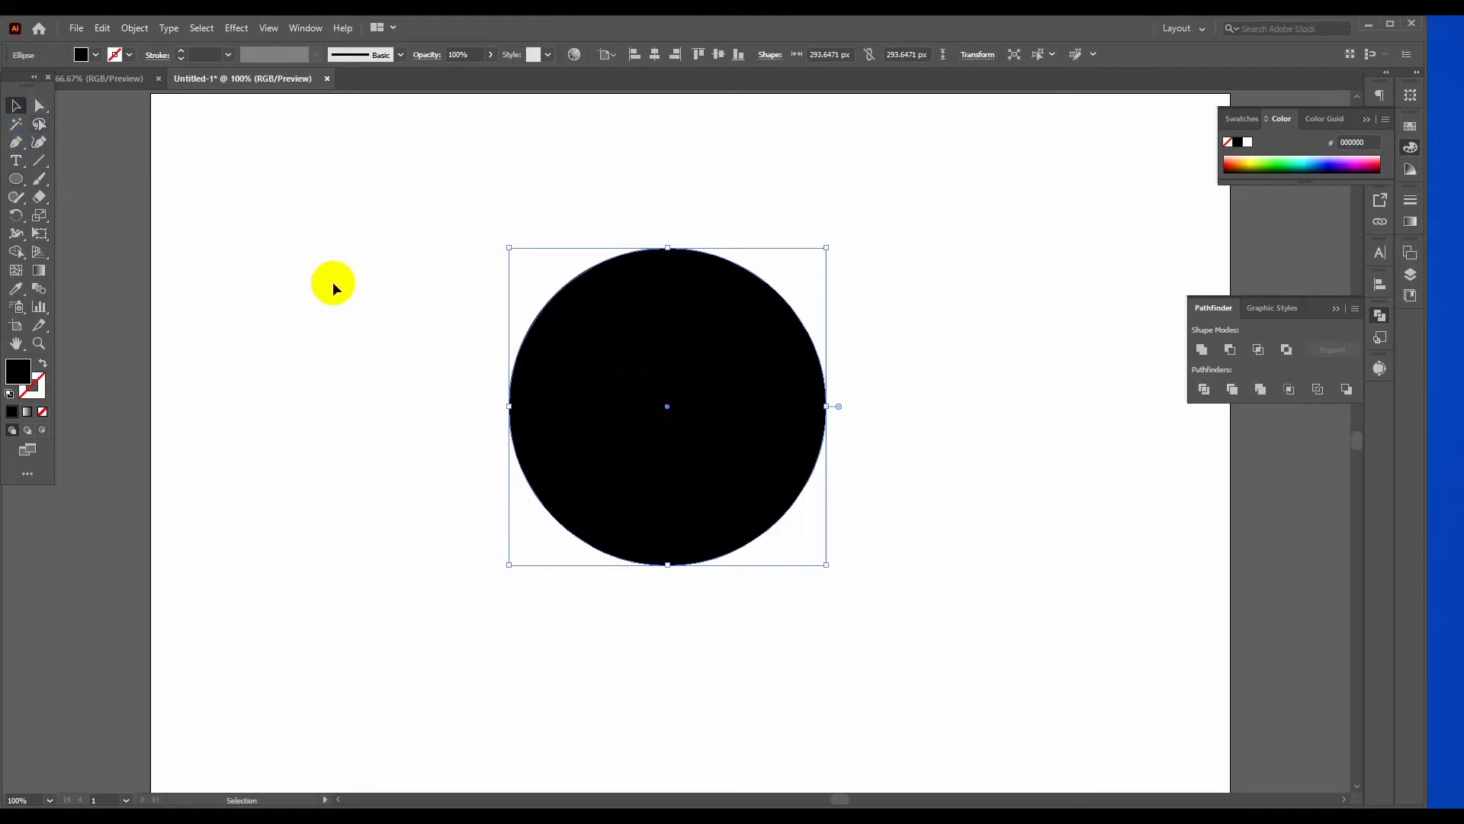
key("shift+x")
Centre the circle and the ND monogram on each other horizontally and vertically.
left_click_drag(369, 244, 846, 526)
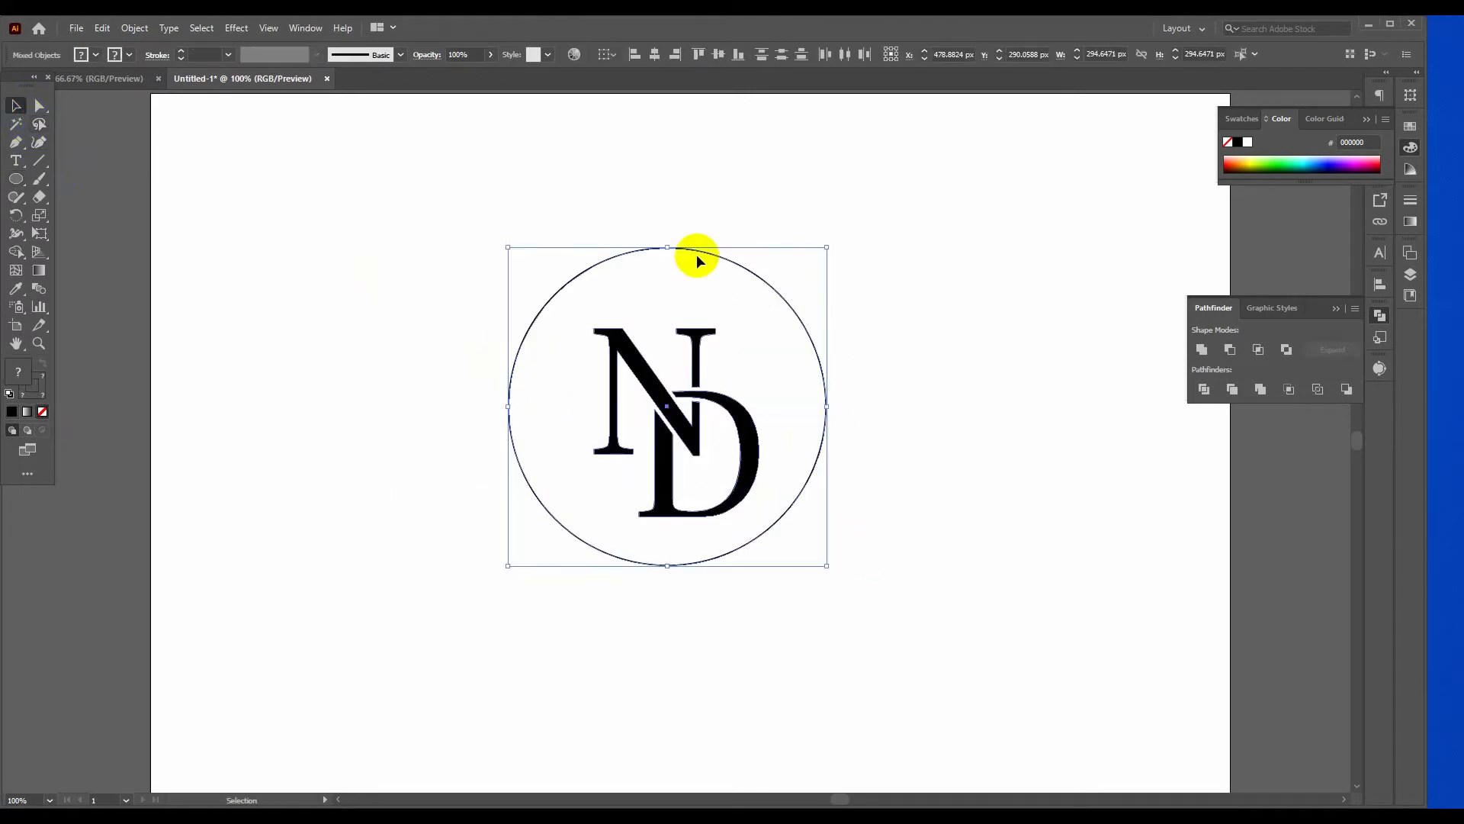
left_click(654, 54)
left_click(717, 54)
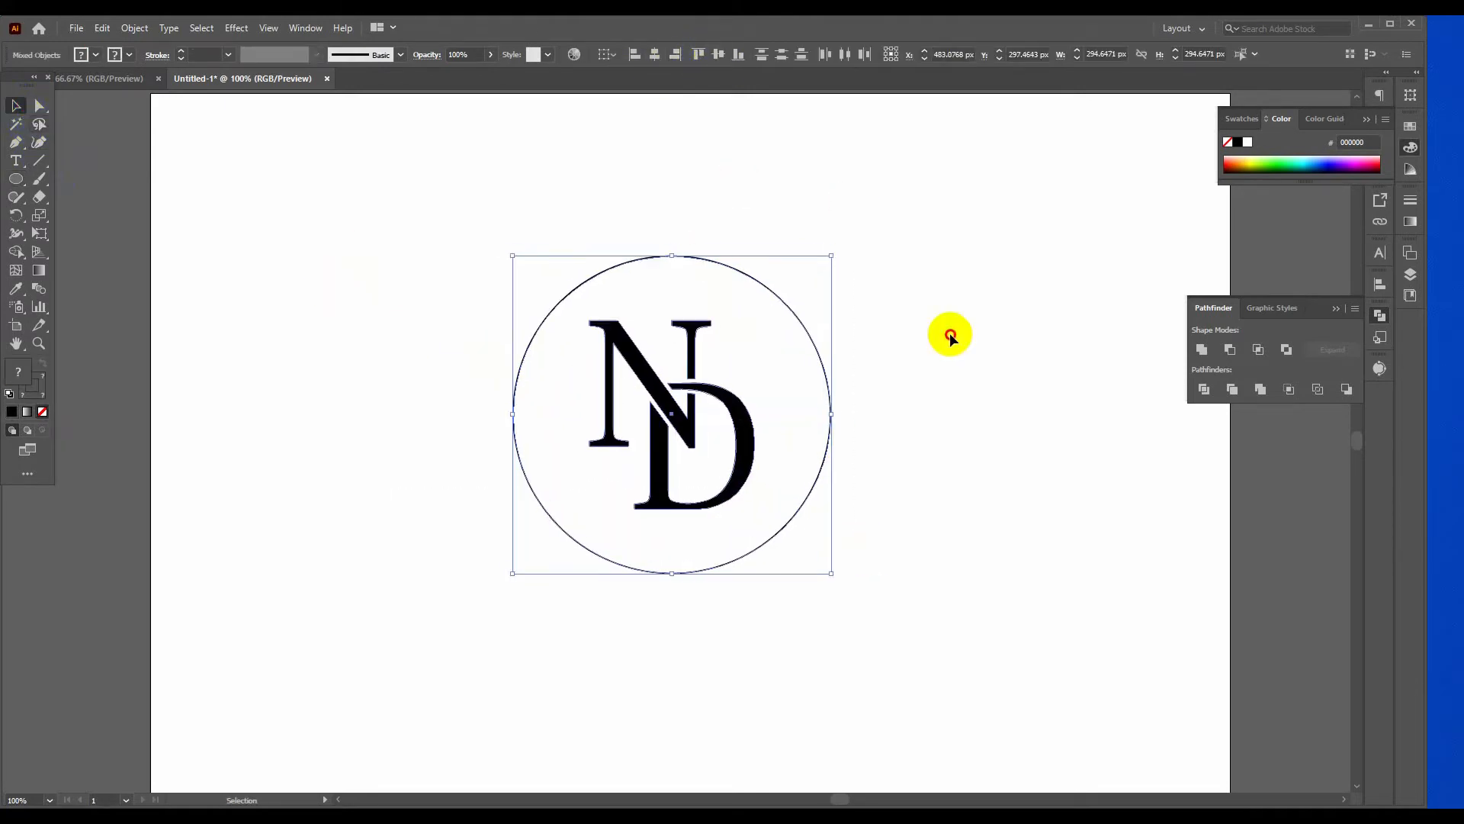
left_click(946, 333)
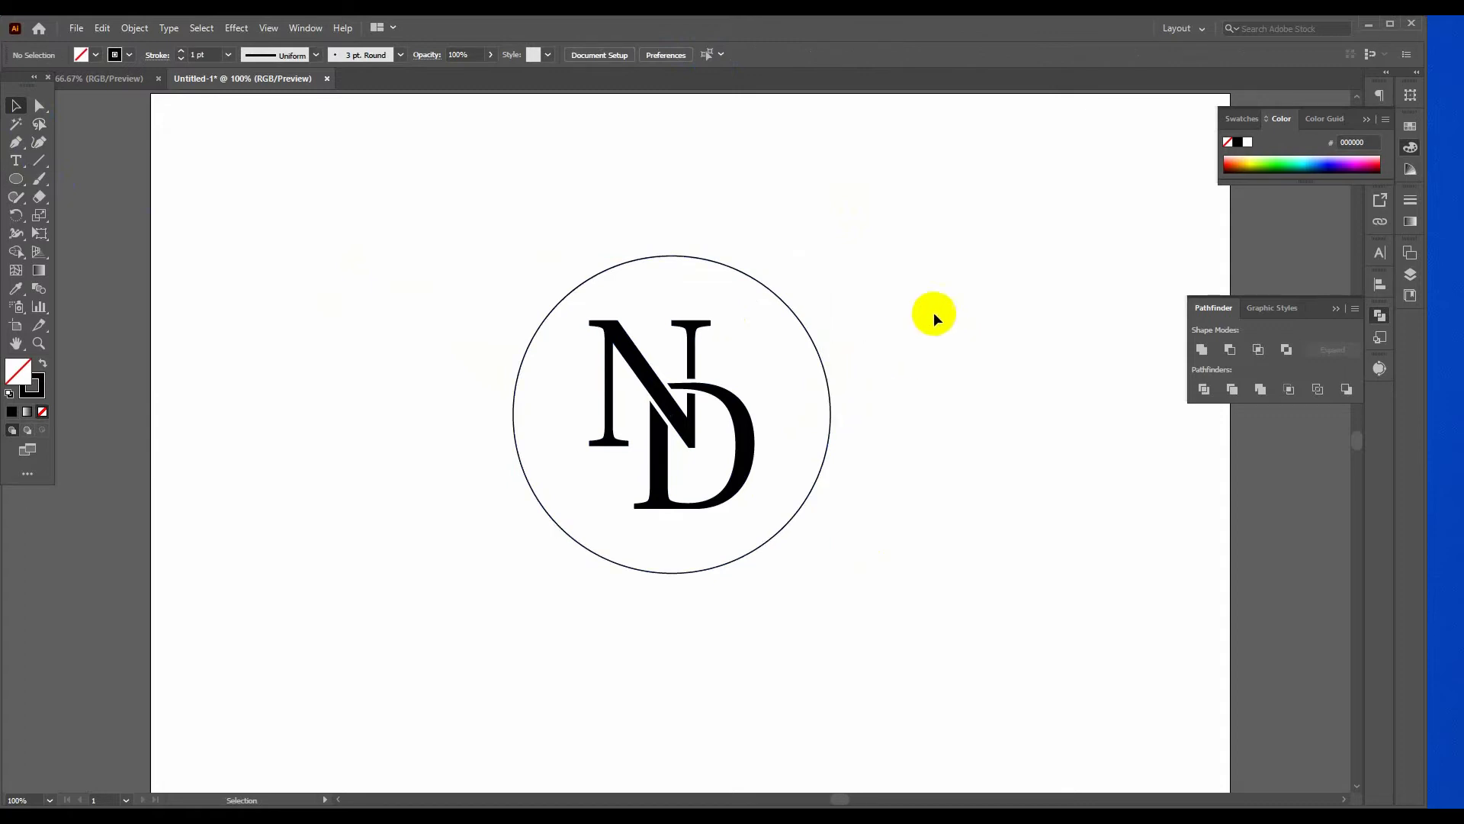
left_click_drag(628, 437, 631, 440)
left_click(448, 373)
Cut the circle into upper and lower halves at its left and right anchor points with Scissors.
left_click(513, 415)
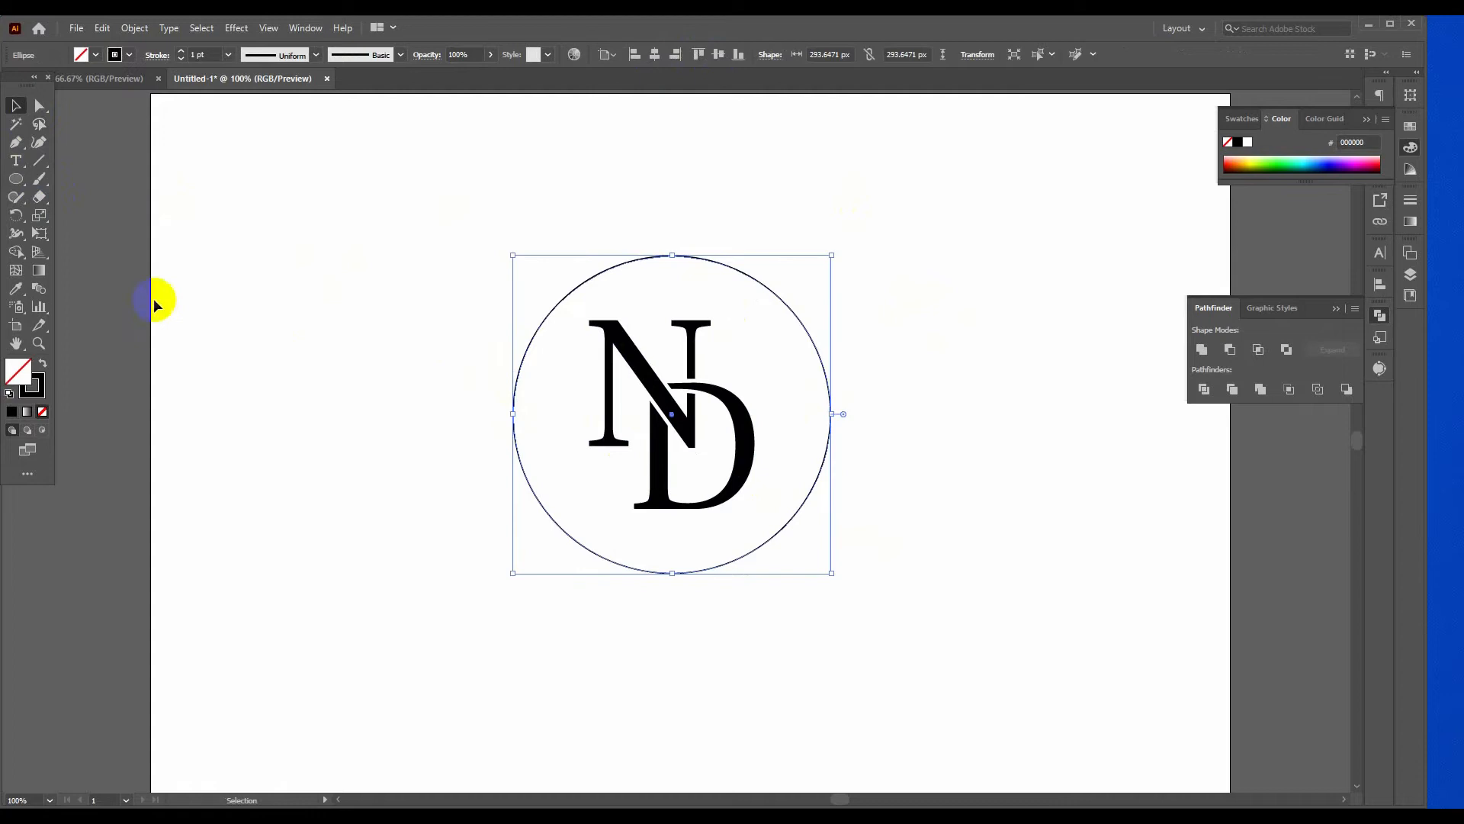
left_click(15, 142)
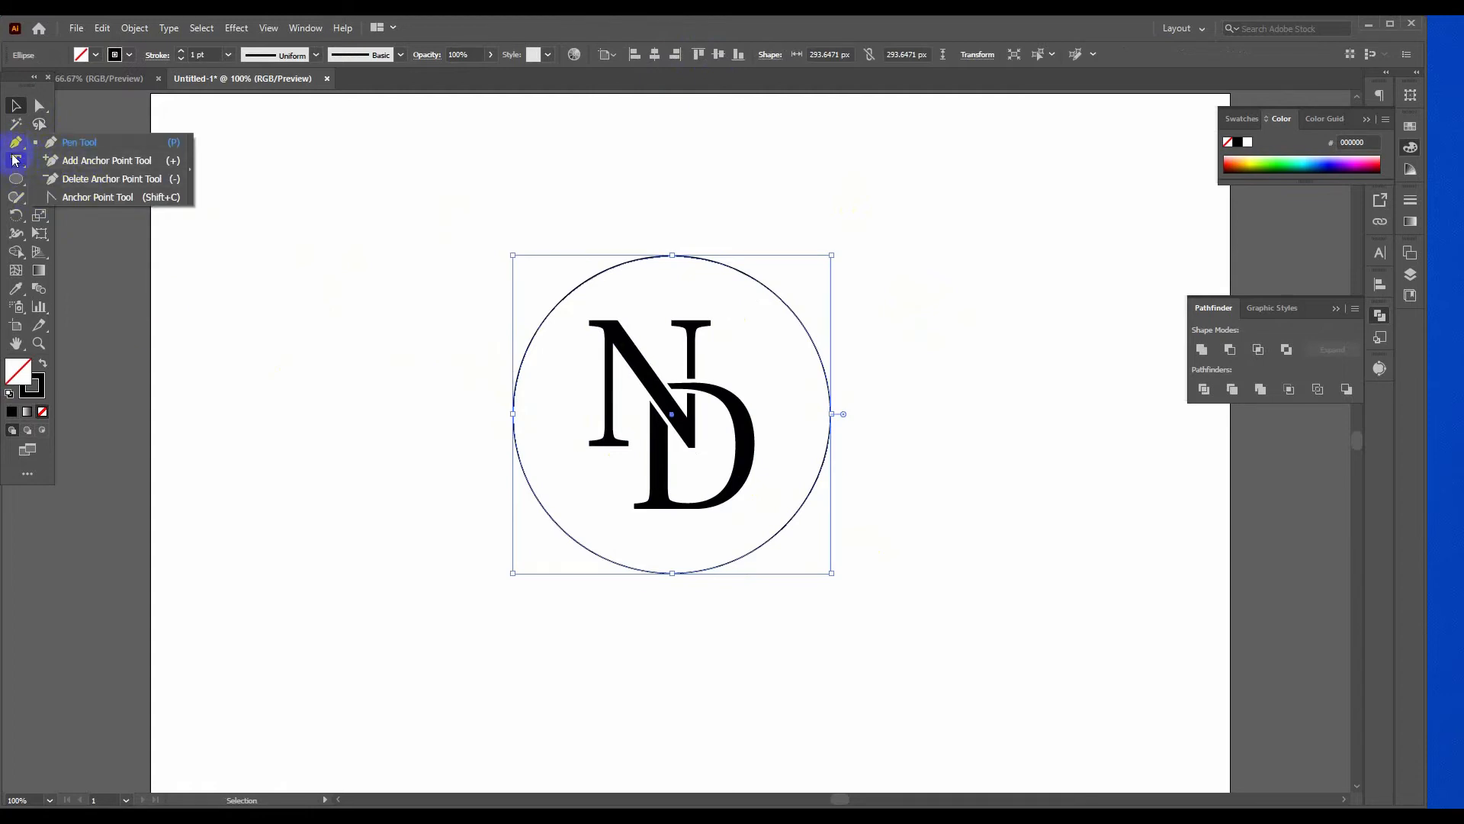
left_click(15, 161)
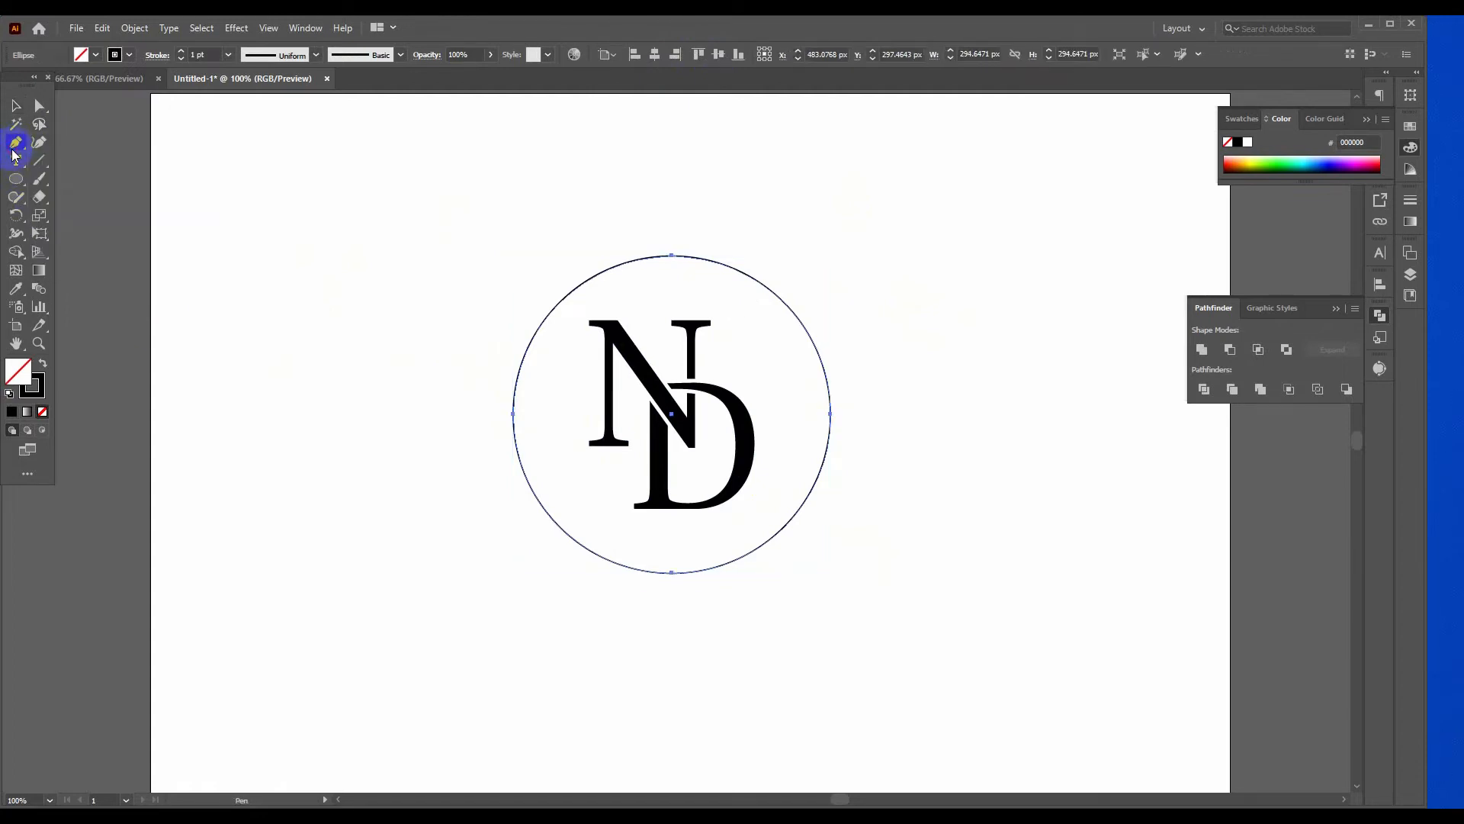
left_click(38, 196)
left_click(84, 214)
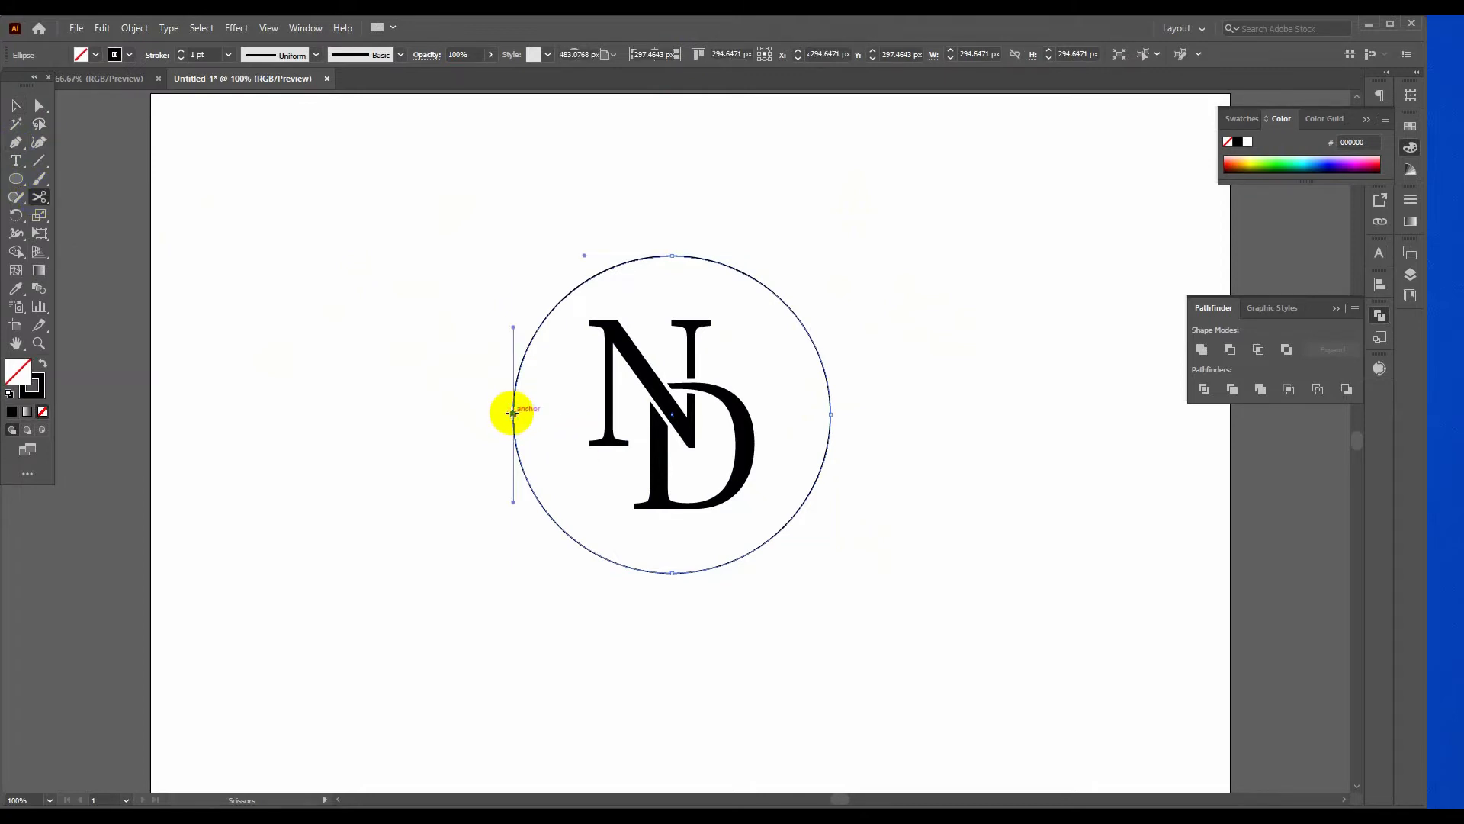
left_click(511, 413)
left_click(829, 414)
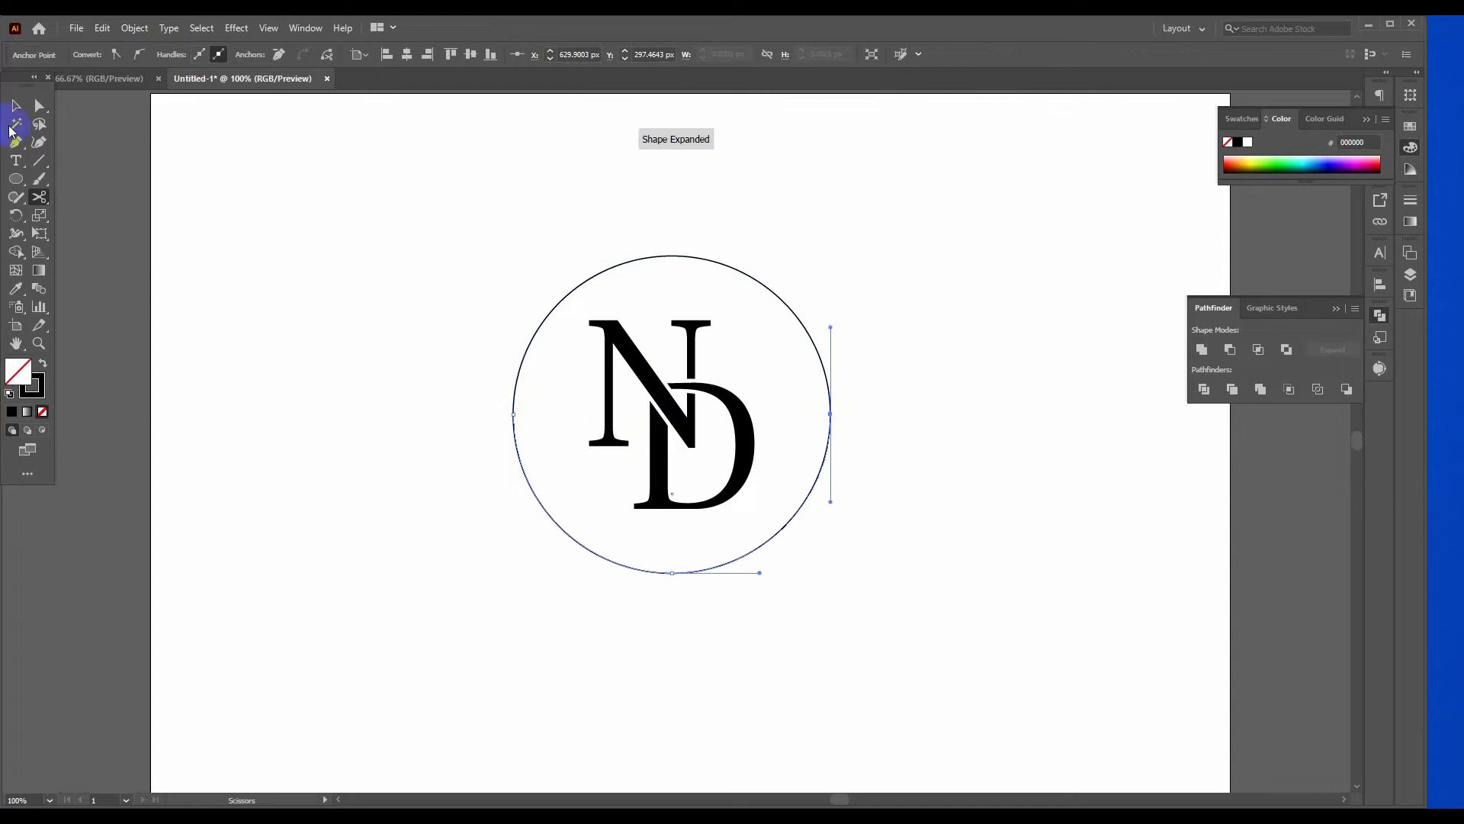
key("v")
Move the "nachalat Dinyamin" text onto the artboard above the circle and copy the word "nachalat".
scroll(395, 375, "up", 2)
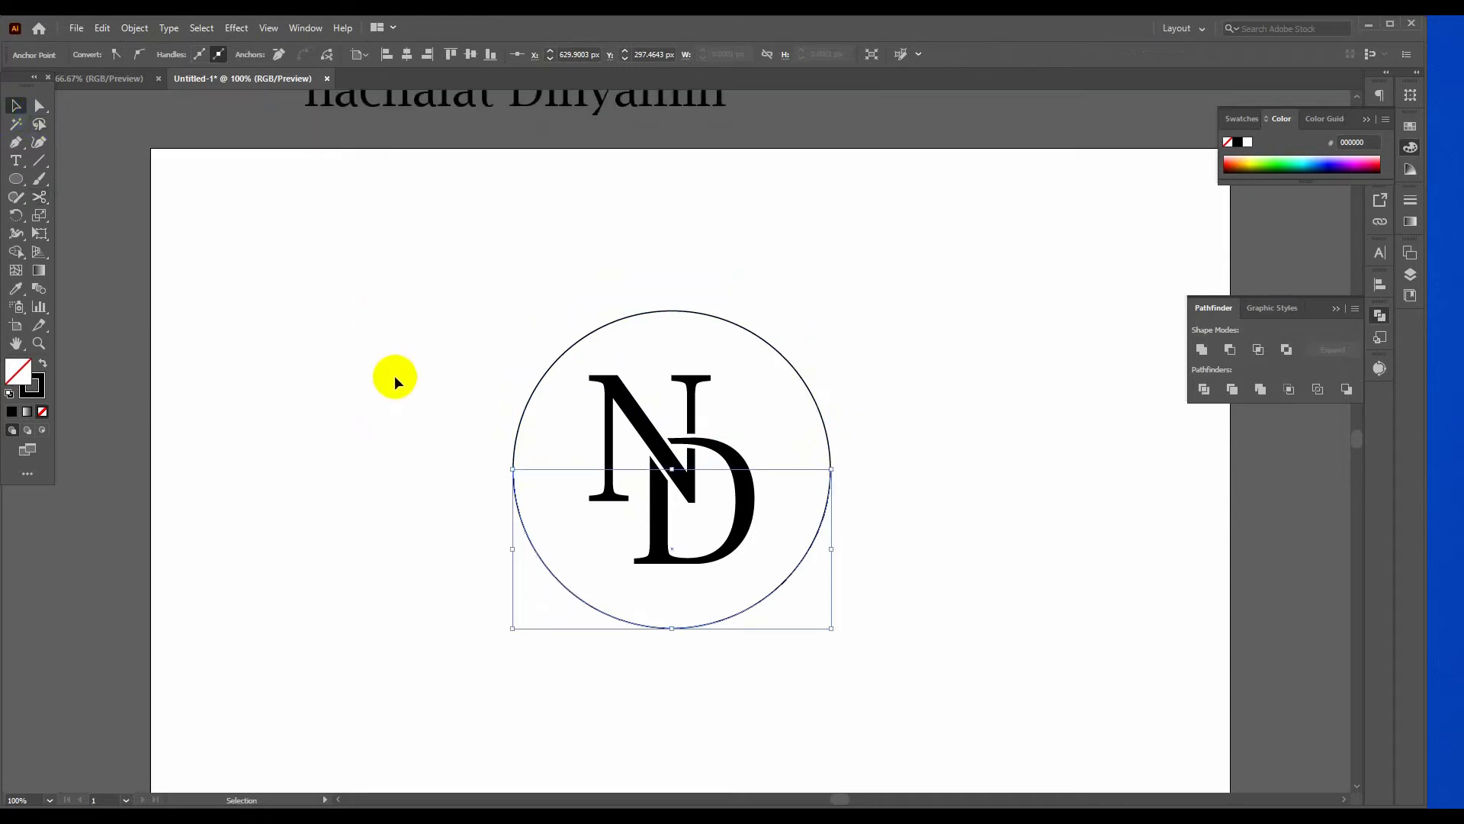
scroll(395, 375, "up", 1)
left_click_drag(526, 131, 366, 283)
key("ctrl+c")
key("t")
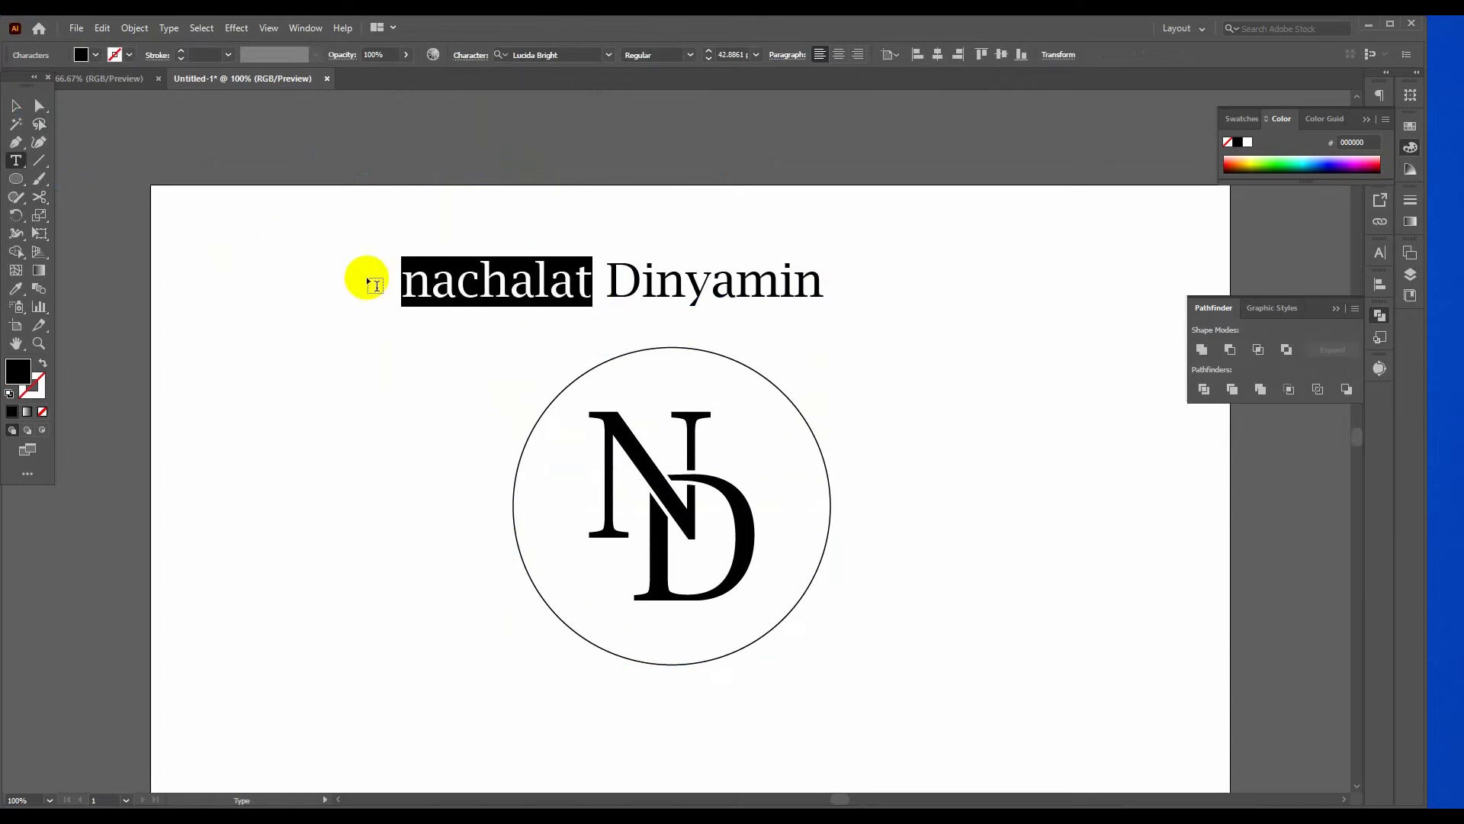
Create type on the upper arc and replace its placeholder text with the copied word "nachalat".
left_click(647, 350)
left_click(19, 104)
left_click(685, 348)
double_click(684, 347)
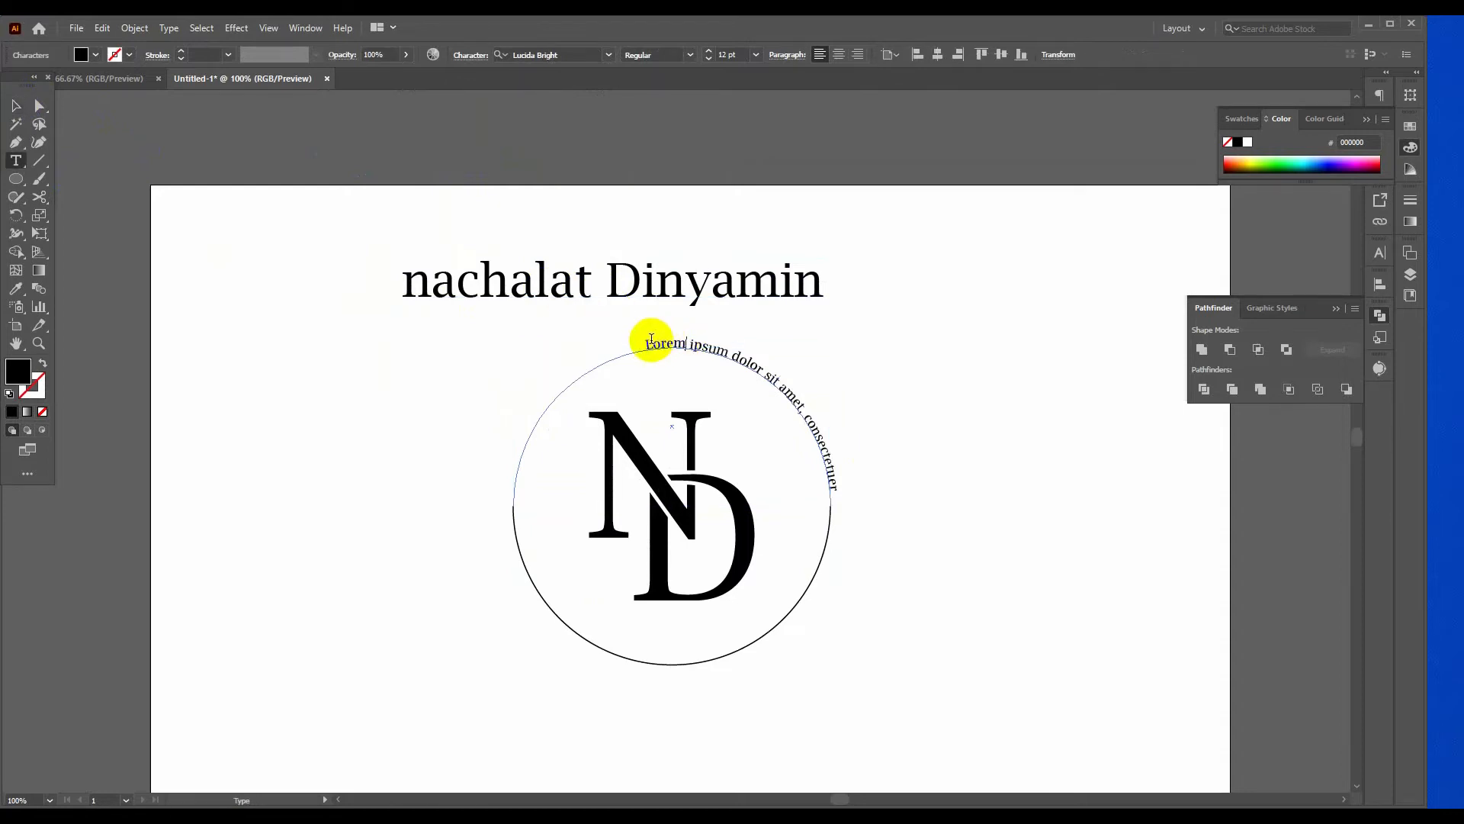
left_click_drag(649, 342, 690, 343)
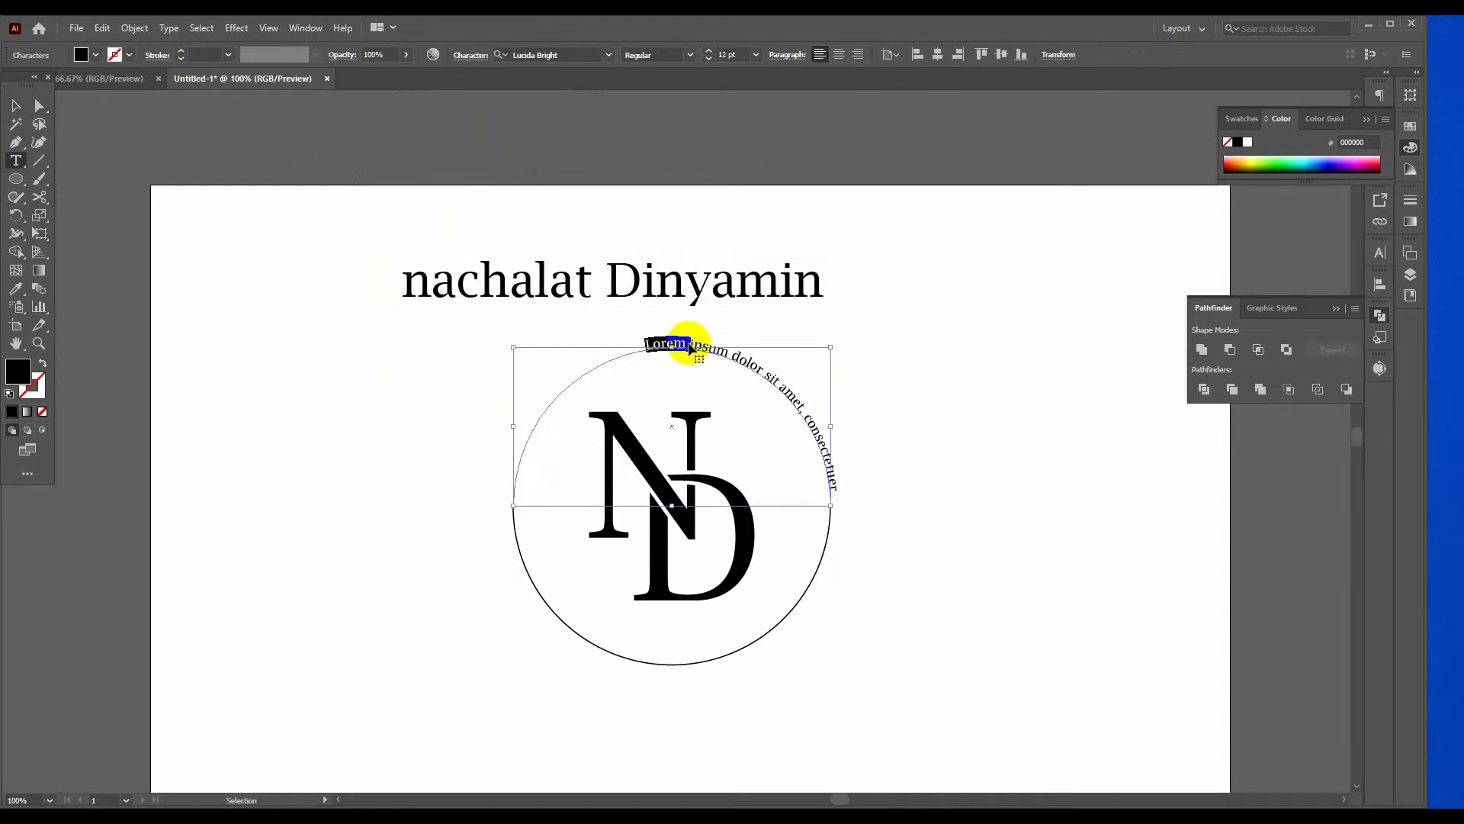
key("ctrl+a")
key("ctrl+v")
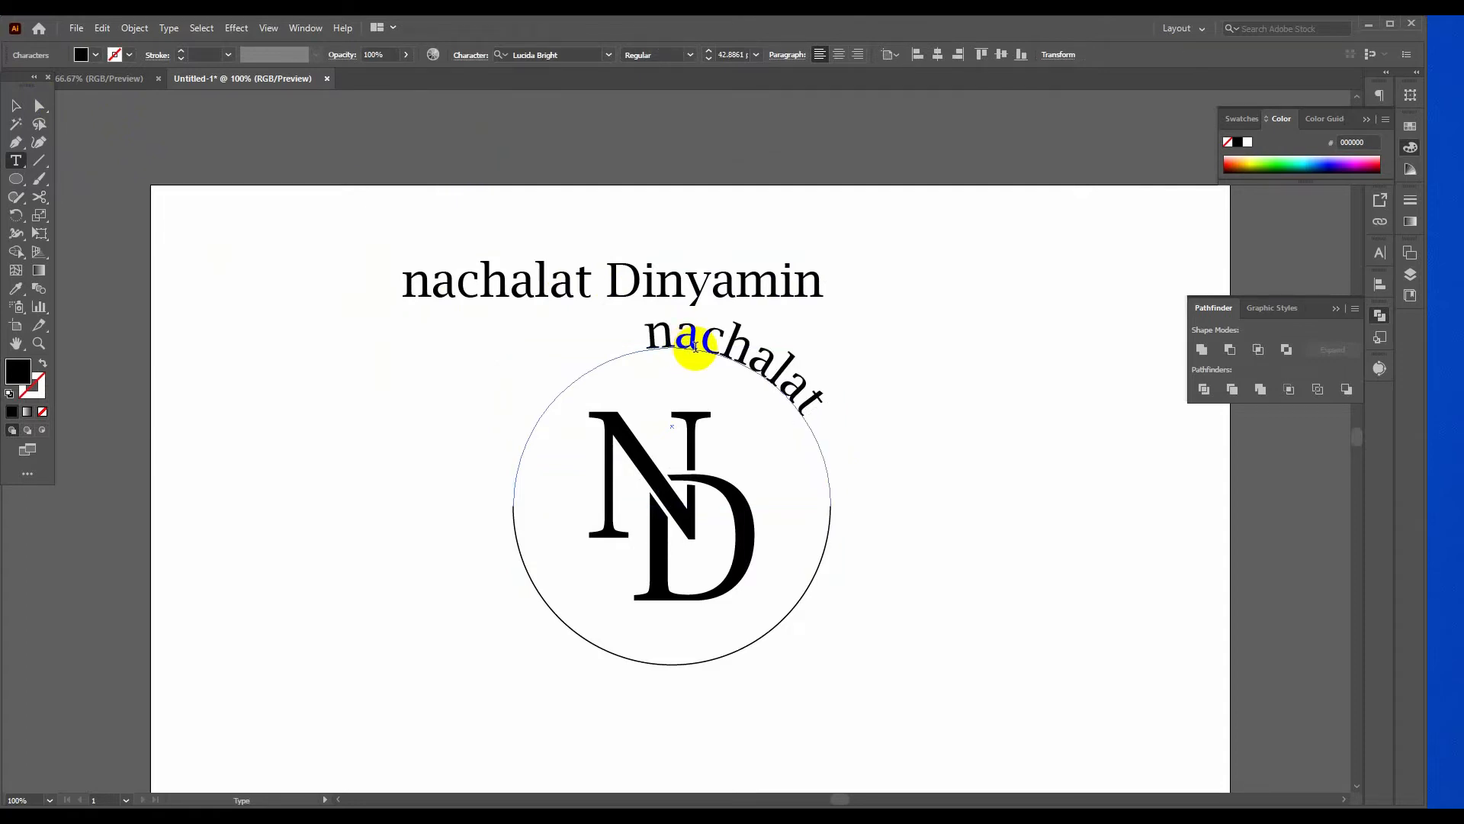
Move the curved word's start to the left end of the upper arc and centre-align the text.
left_click(18, 105)
left_click(639, 312)
left_click_drag(639, 313, 492, 550)
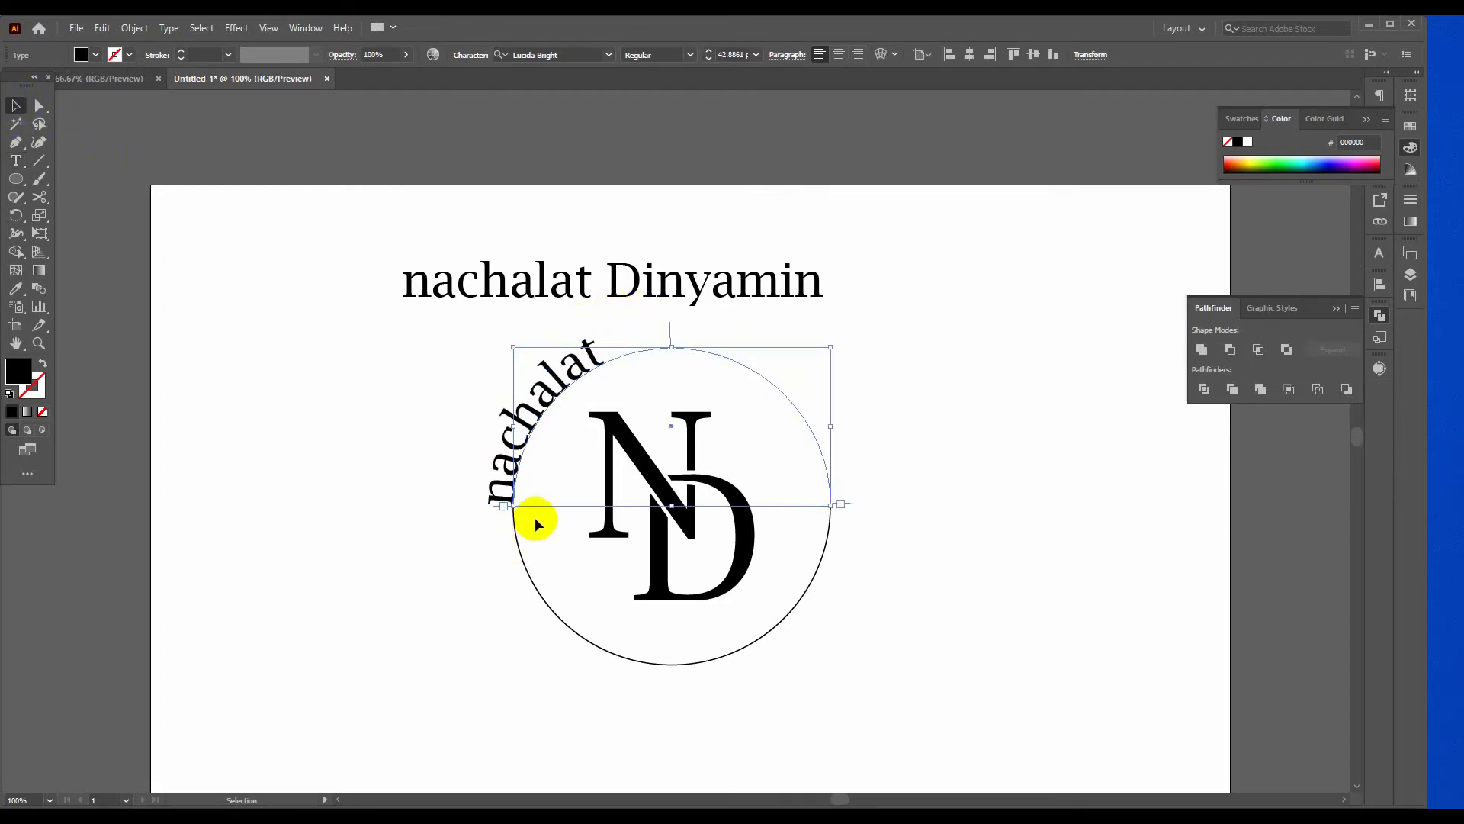
left_click(841, 54)
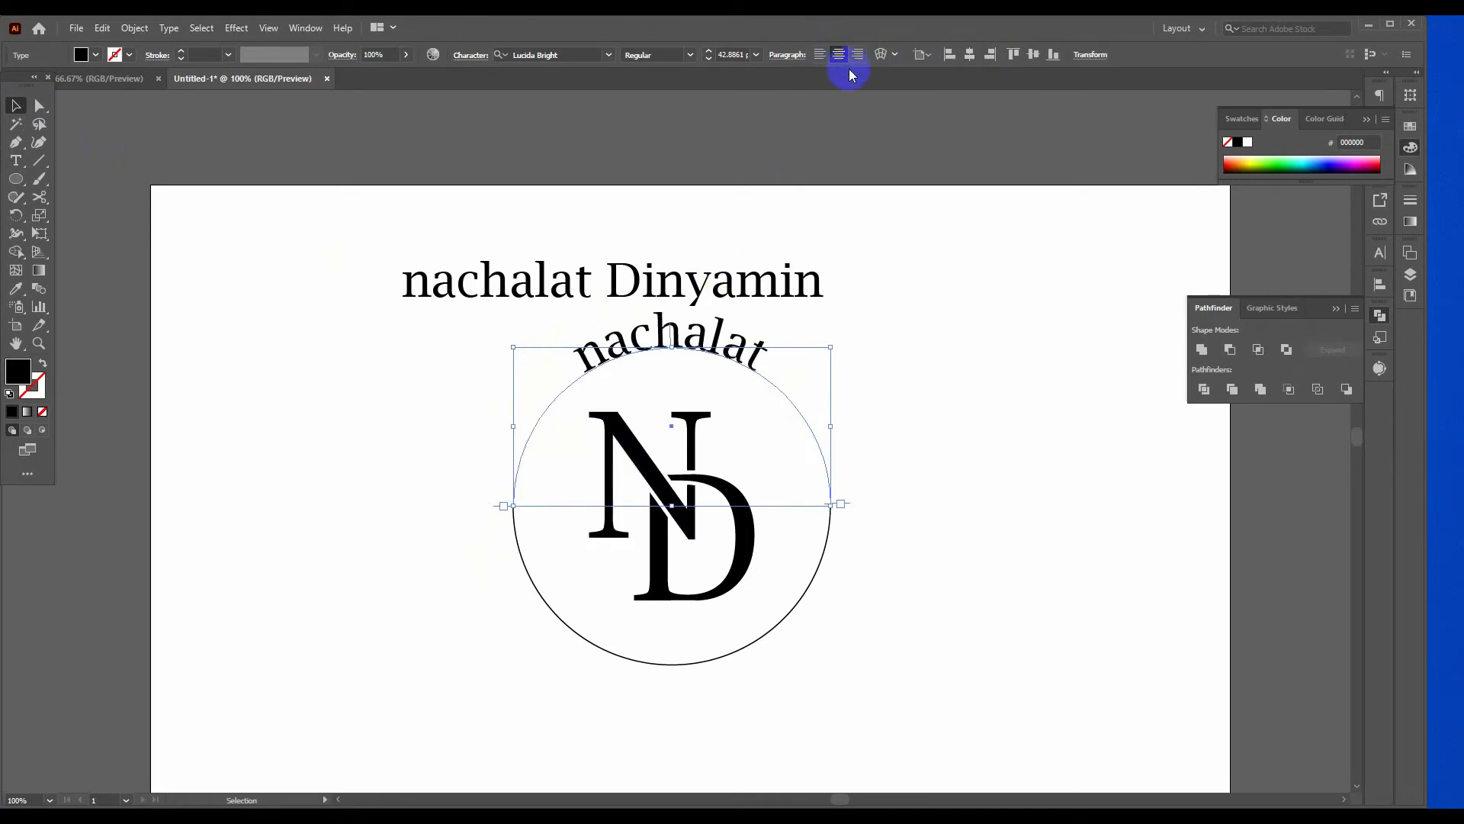
Try the Montserrat Medium font on the curved word "nachalat".
left_click(547, 54)
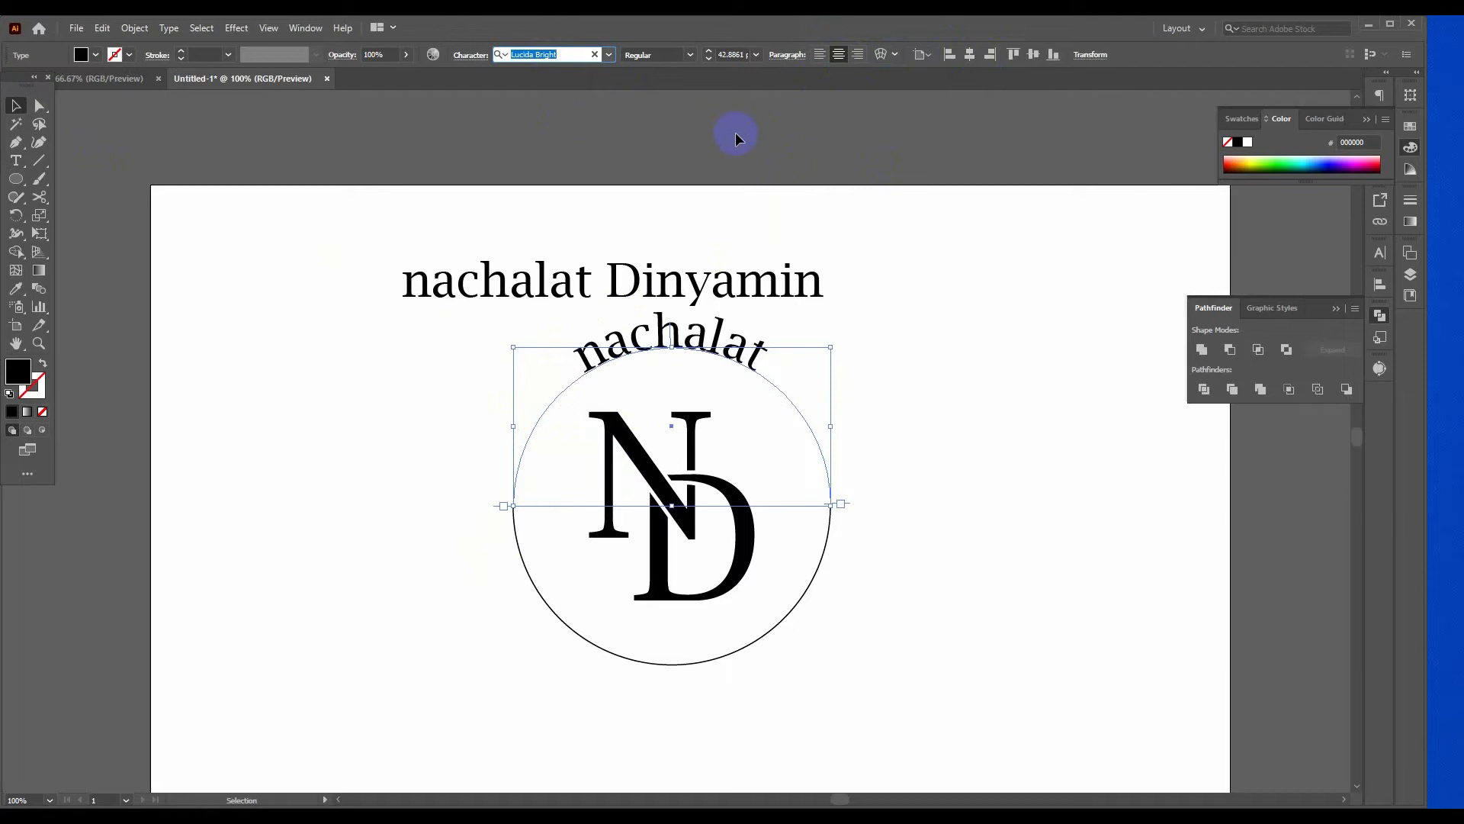
type("Mon")
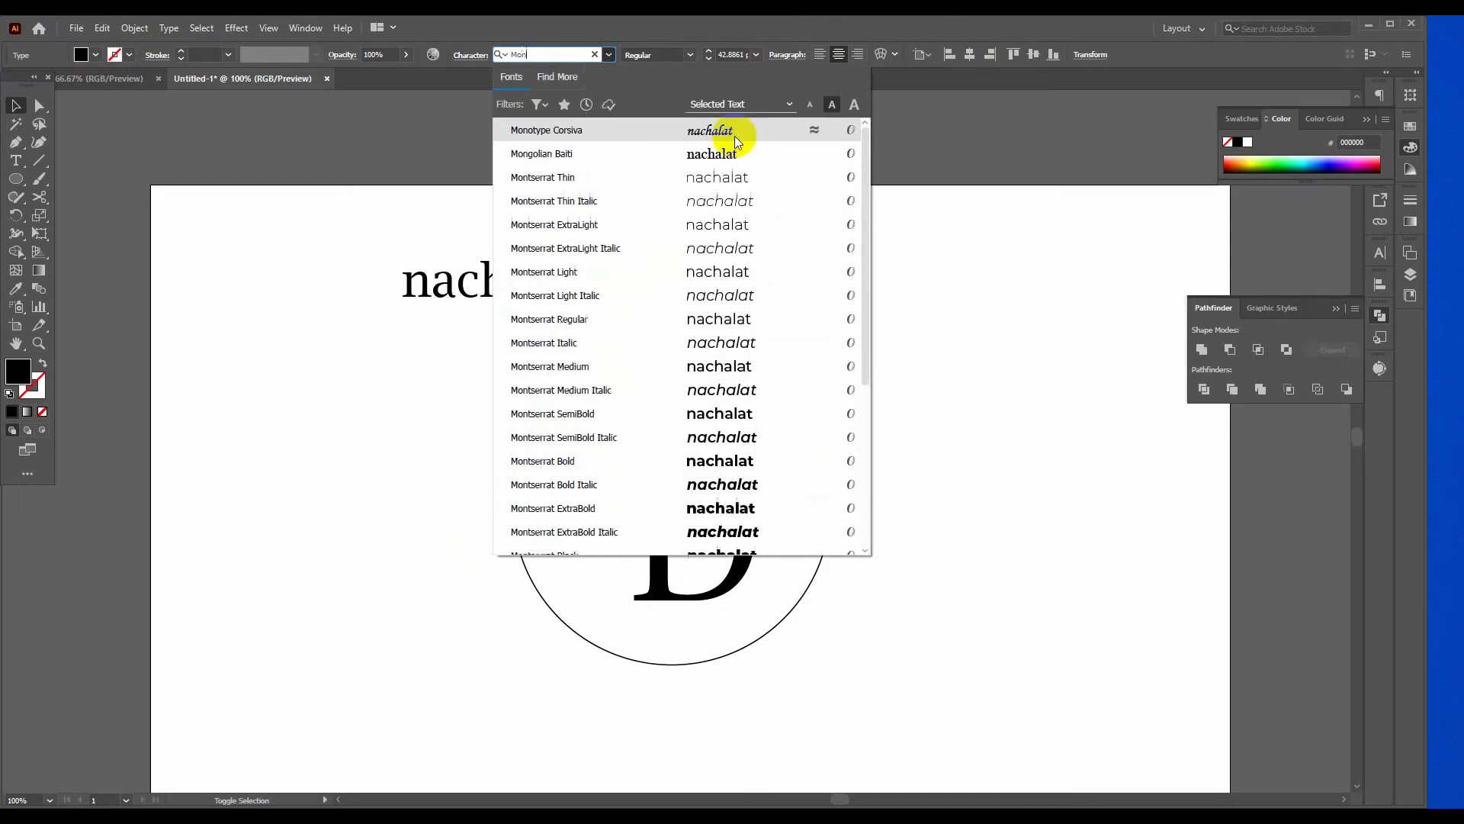
left_click(717, 364)
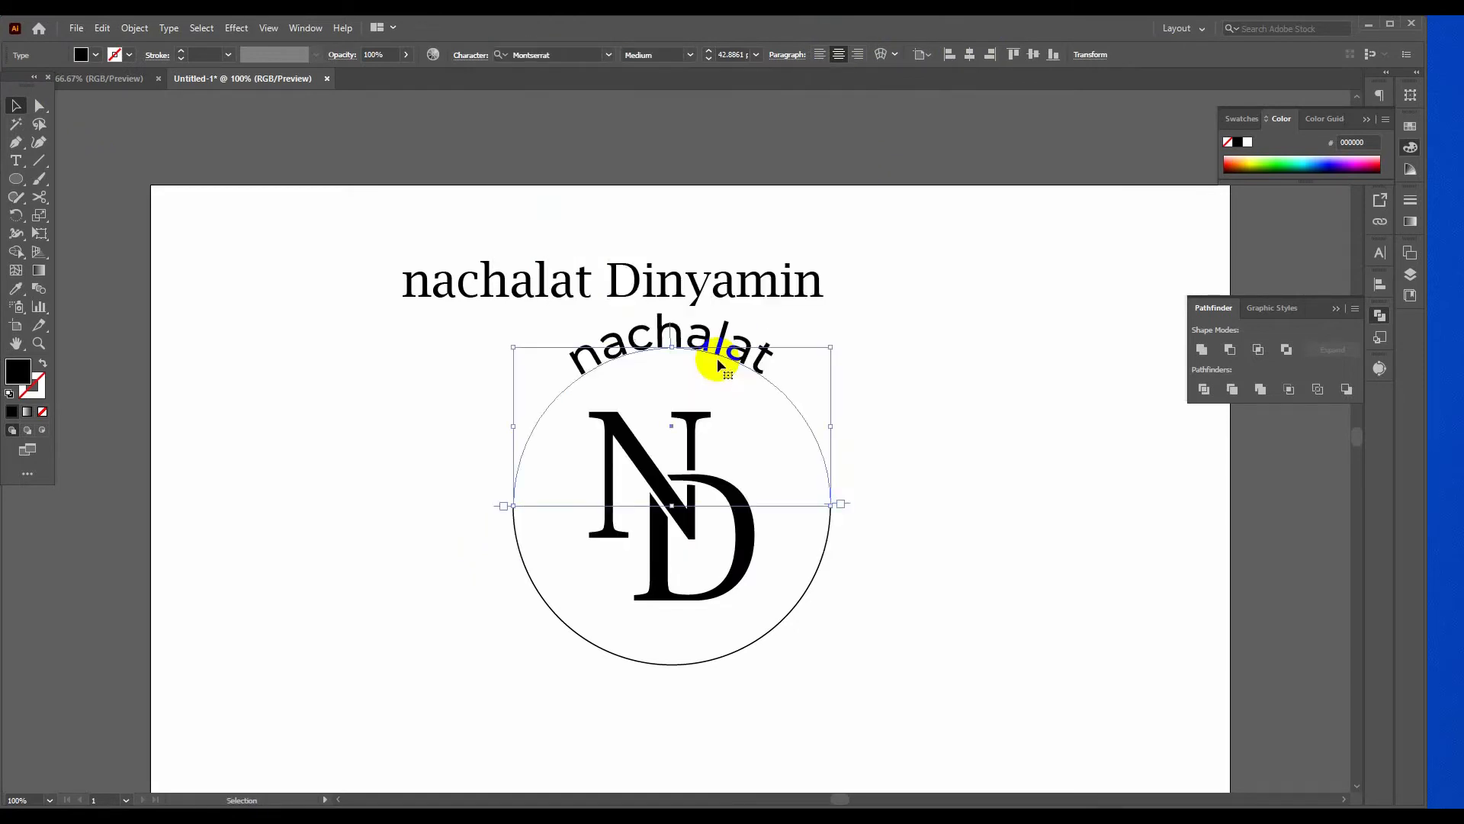
Turn the curved word "nachalat" into all caps and reduce its font size to 30 pt.
left_click(1381, 257)
left_click(1202, 402)
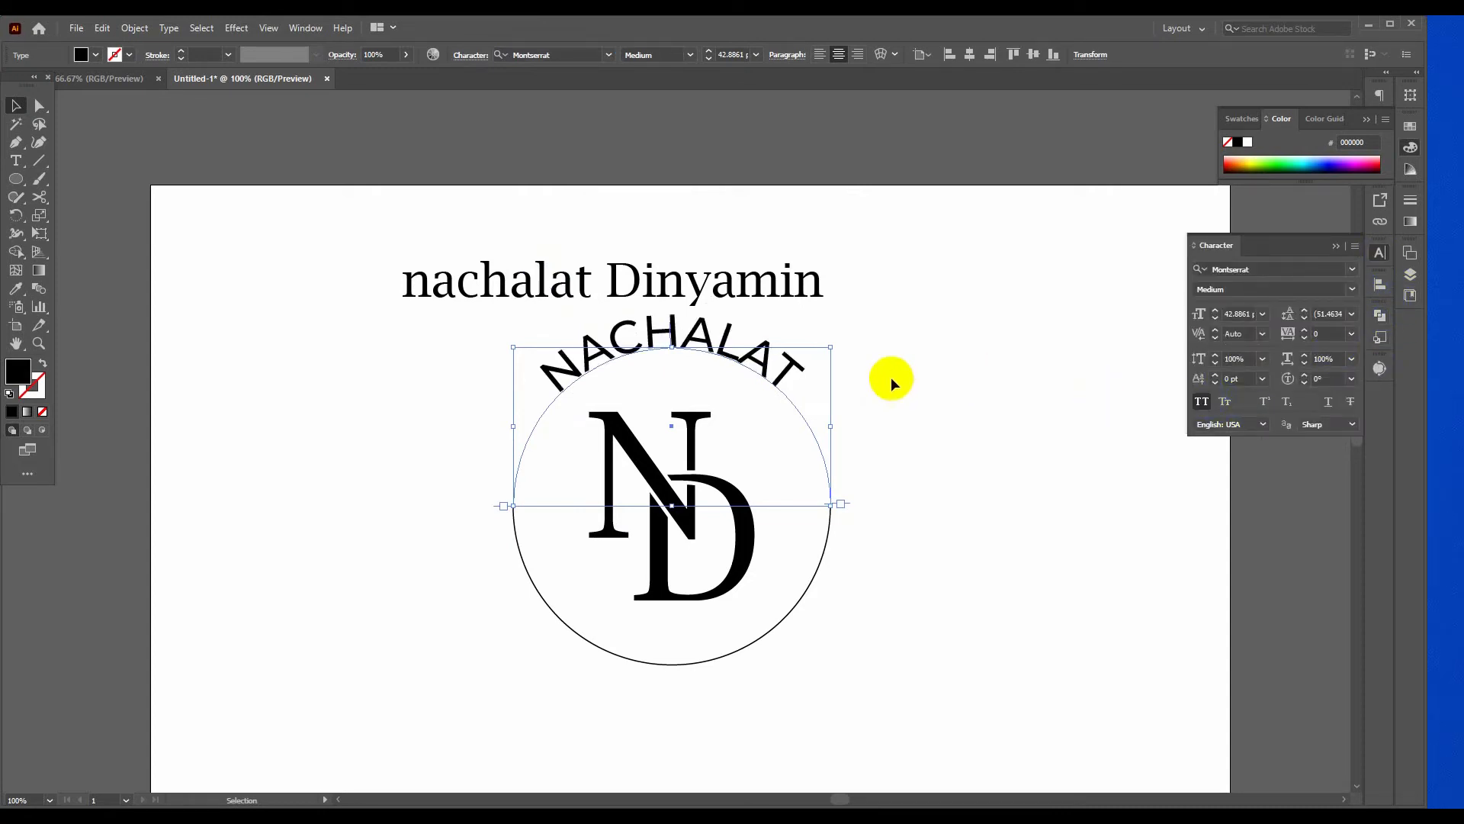
left_click(708, 58)
left_click(709, 59)
left_click(708, 58)
left_click(708, 59)
left_click(708, 58)
left_click(709, 59)
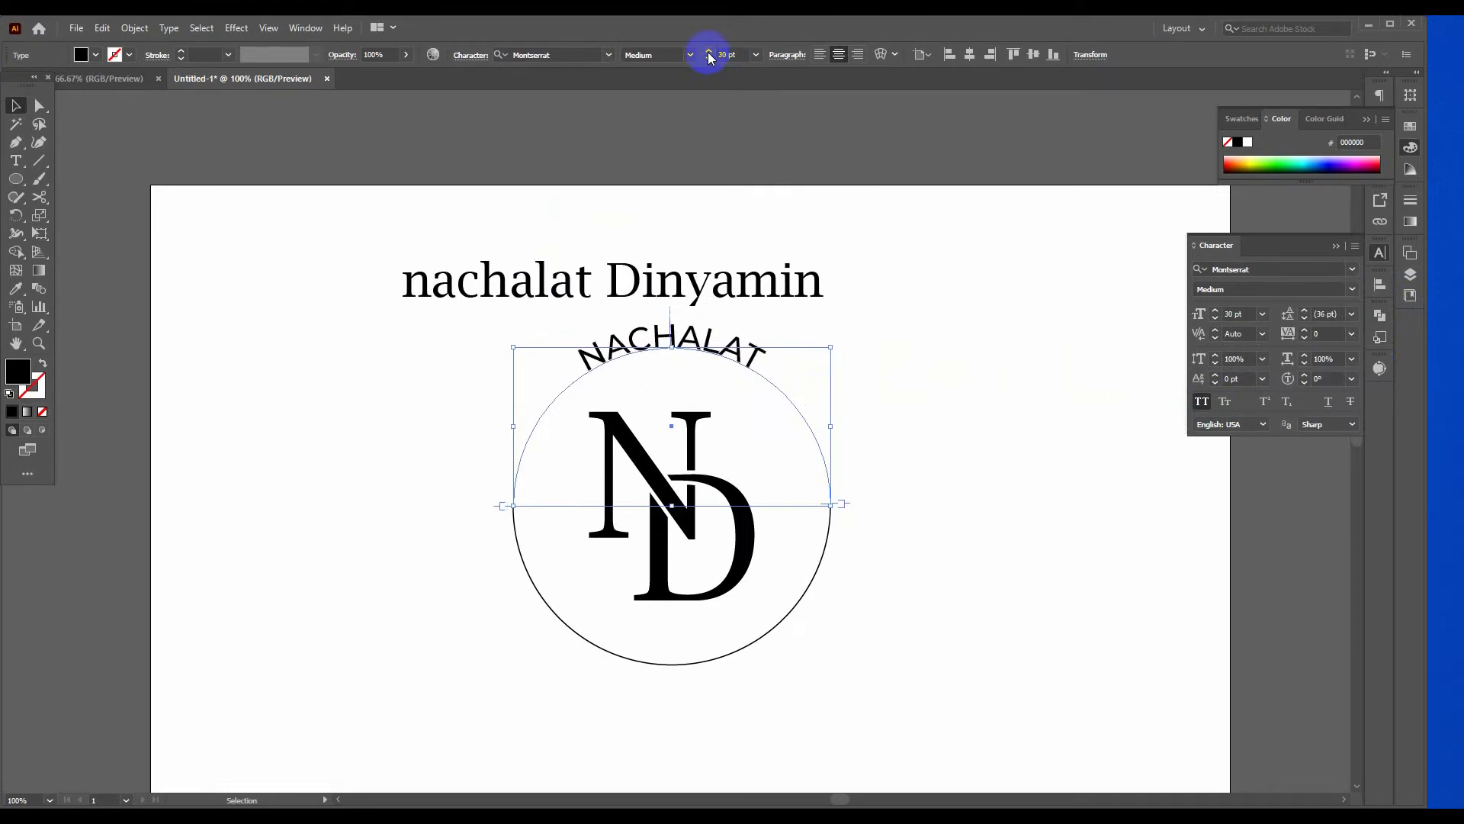
left_click(559, 47)
key("Down")
key("Down")
key("Down")
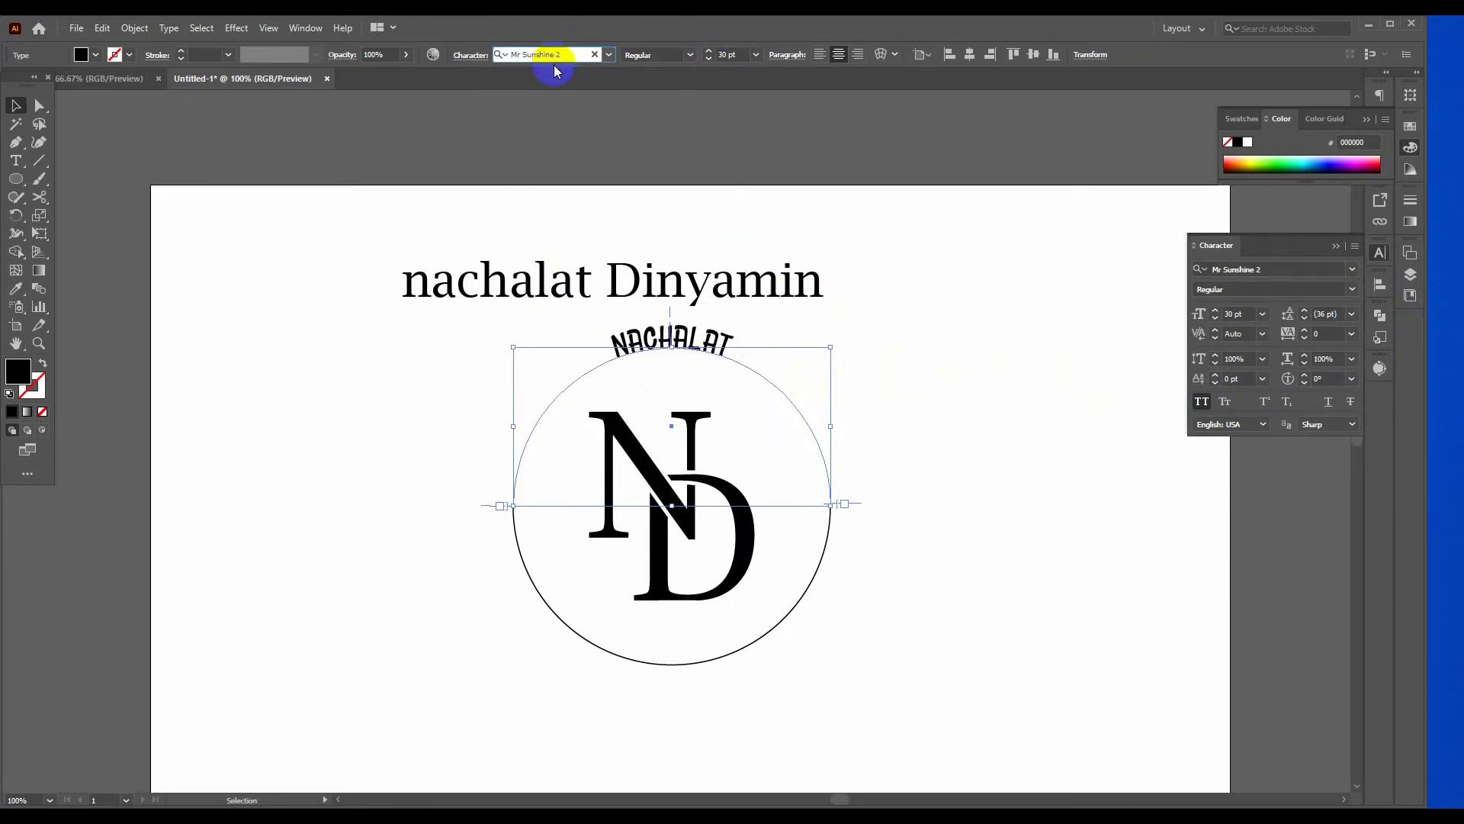
Set the font of the curved word on the upper arc to Roboto Regular.
left_click(554, 67)
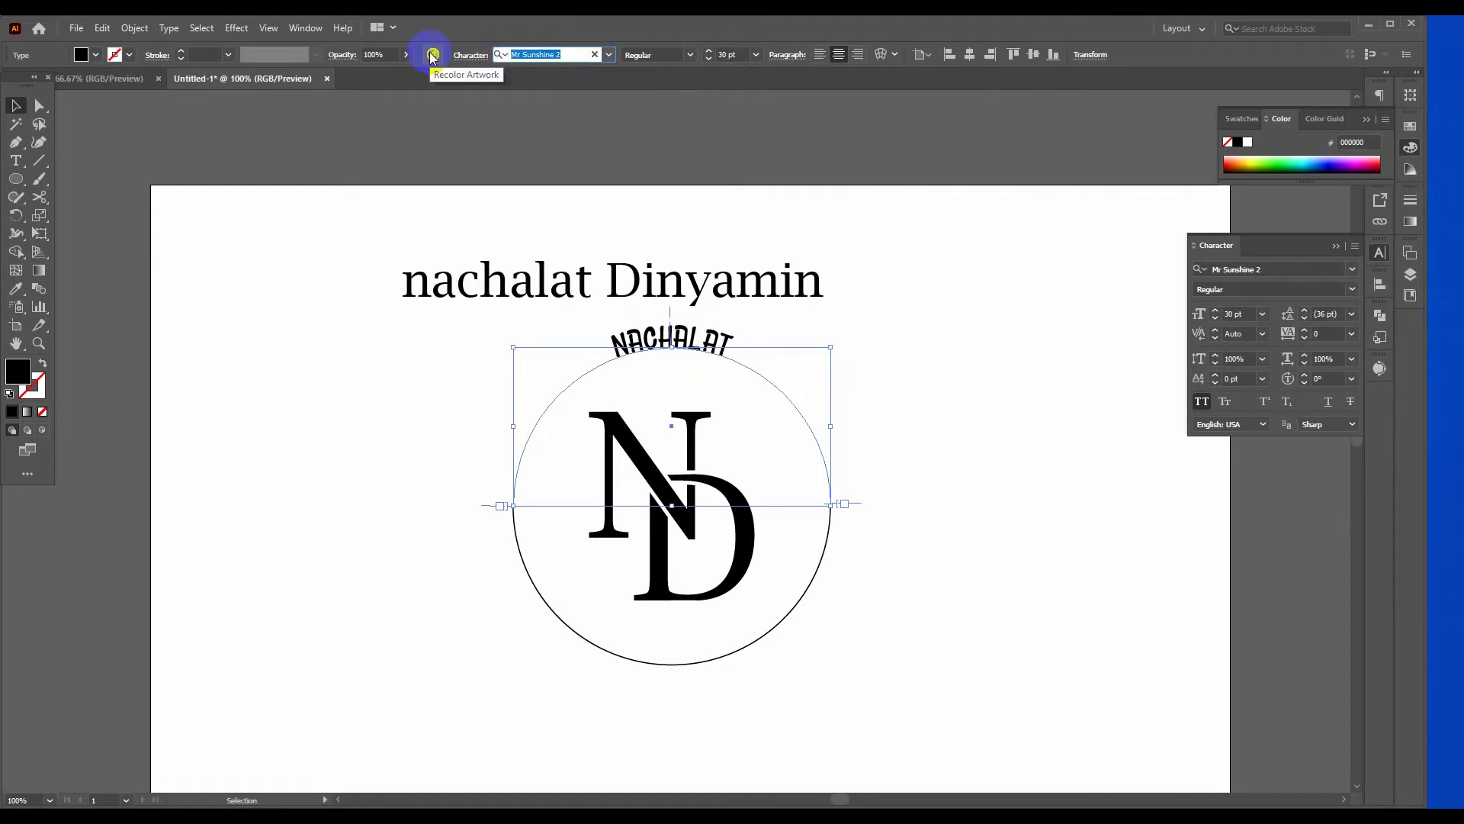
type("R")
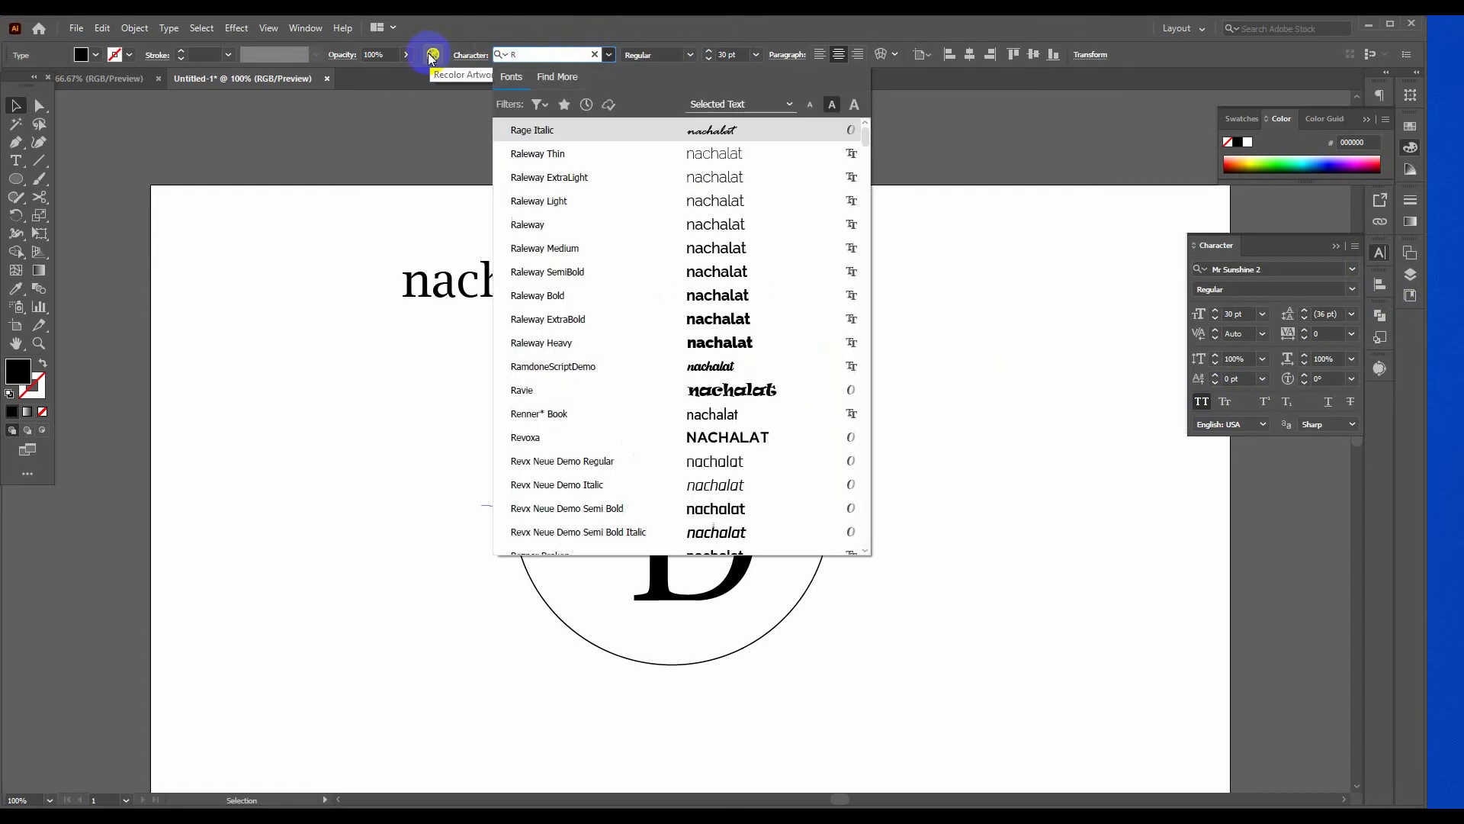
type("obo")
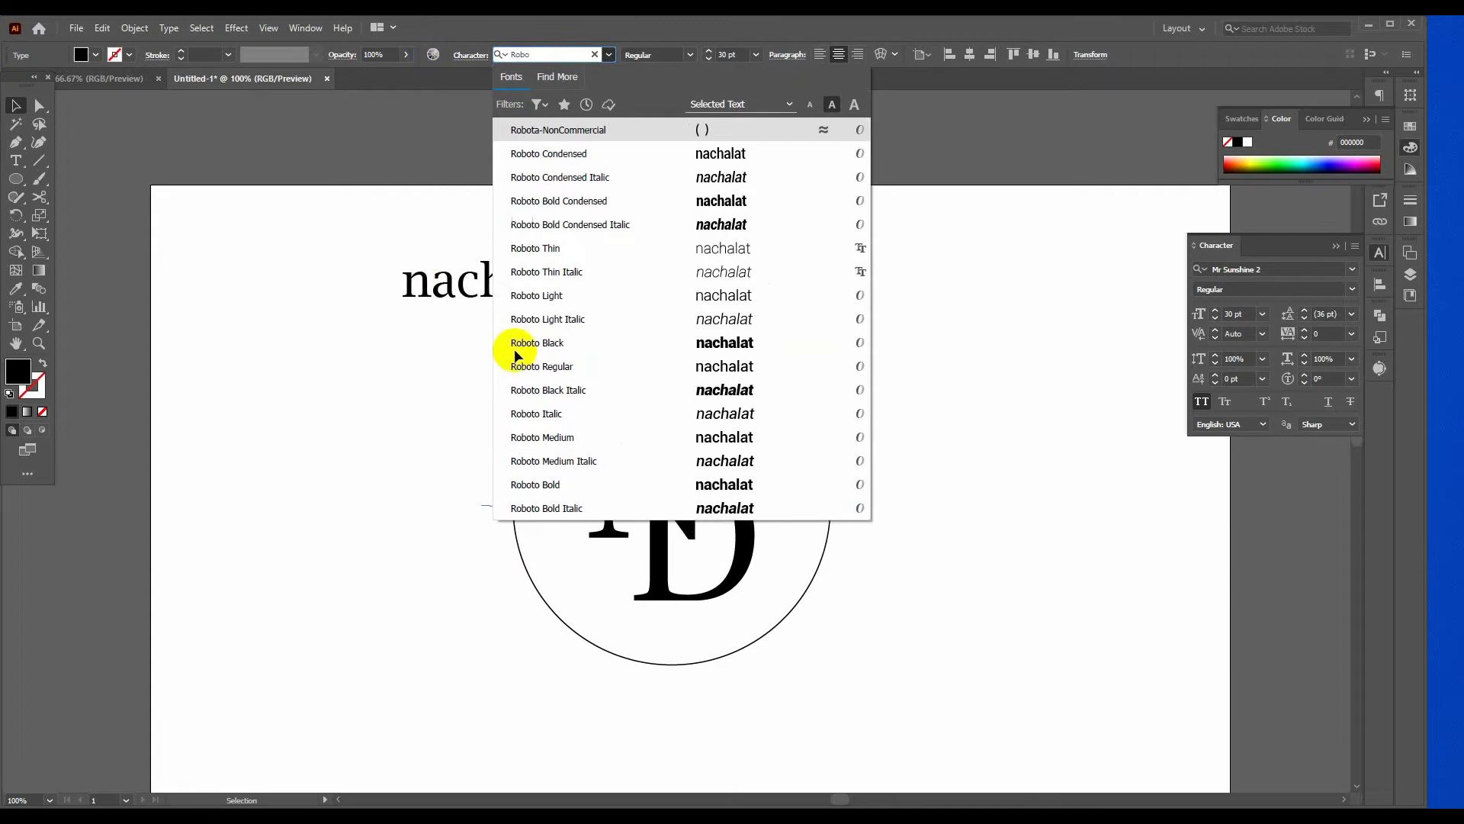
left_click(615, 366)
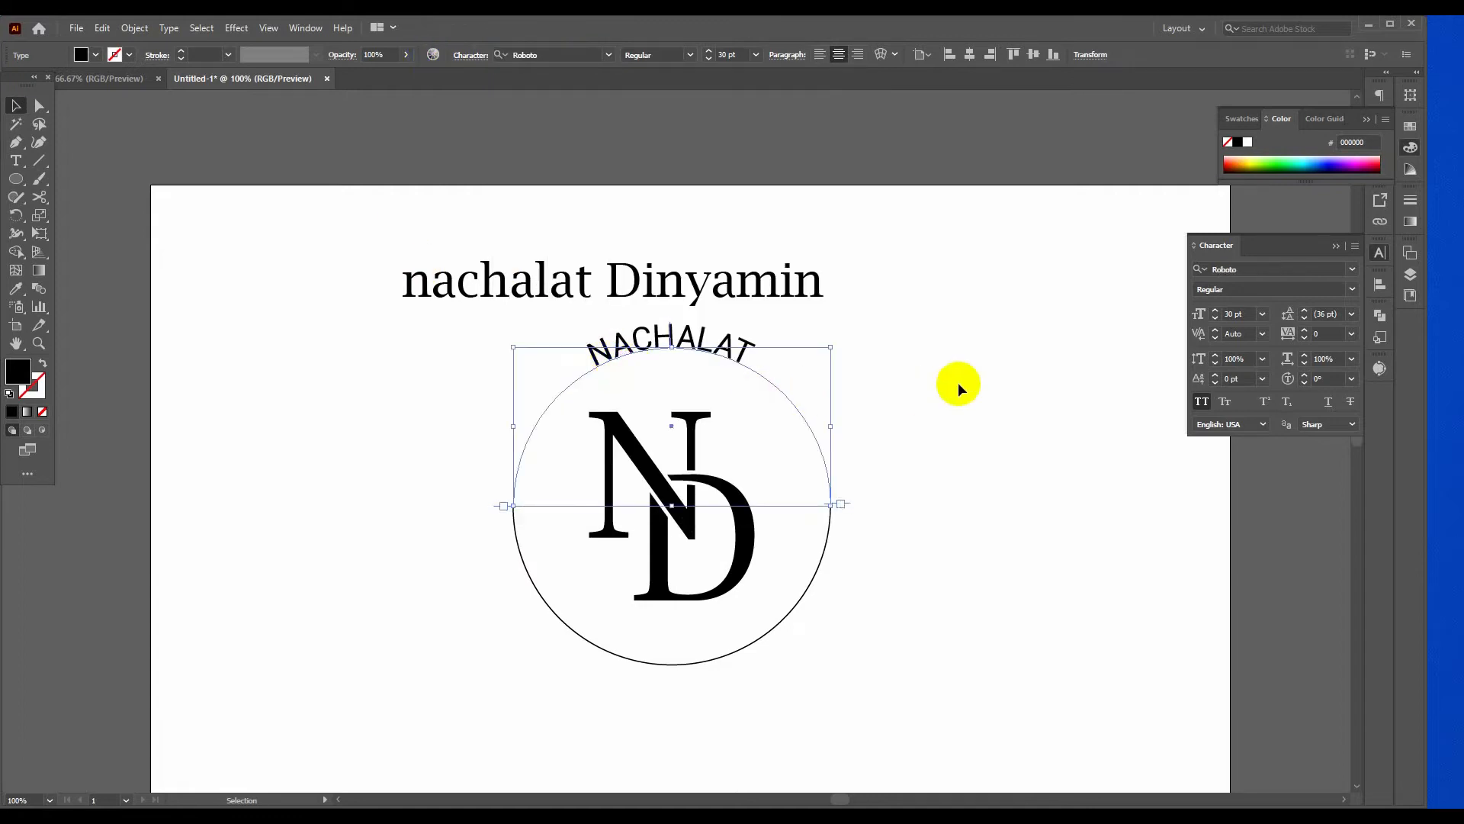
Set the tracking of the curved word on the upper arc to 600.
left_click(1334, 333)
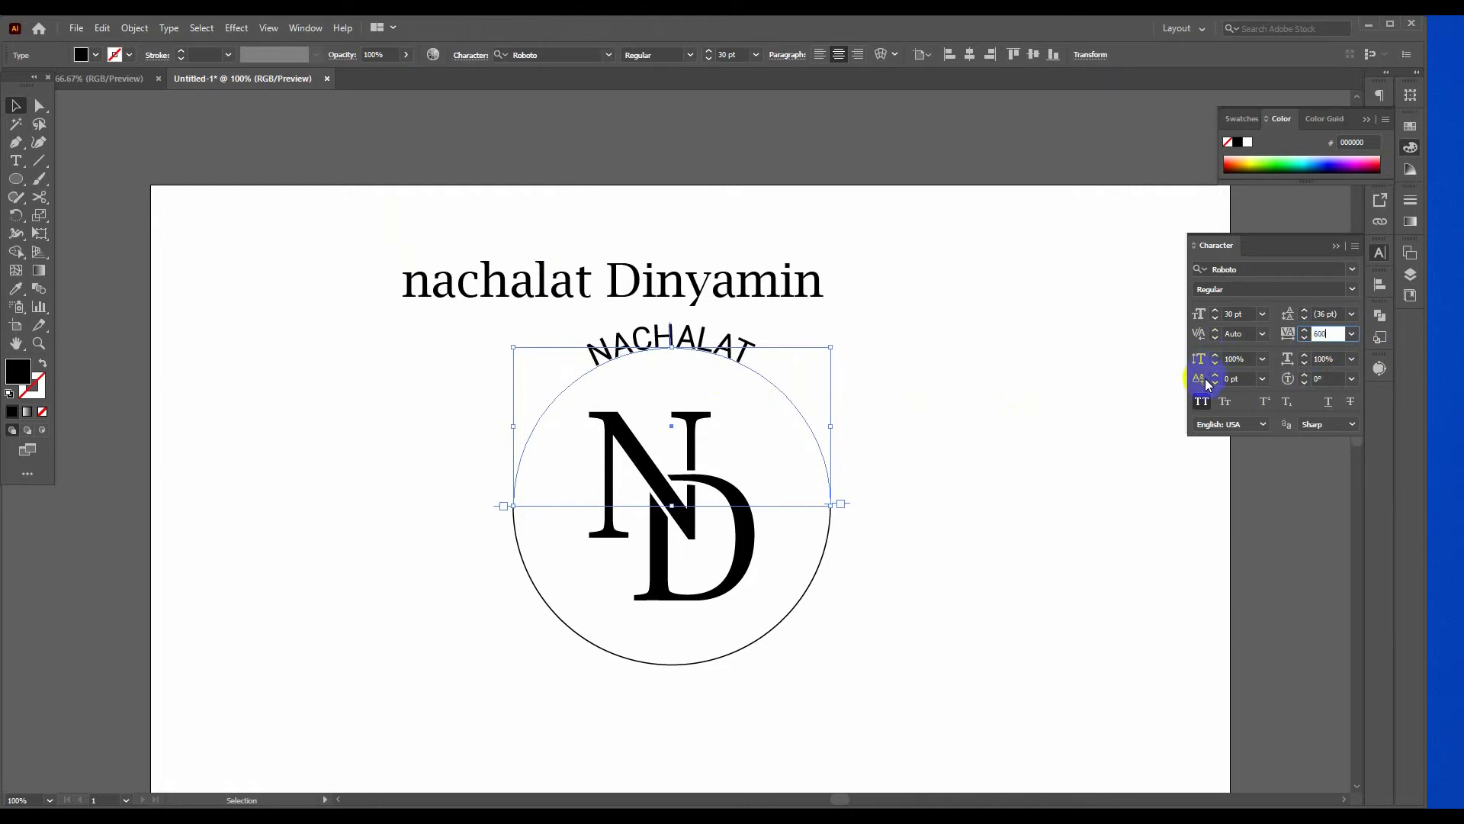
key("Return")
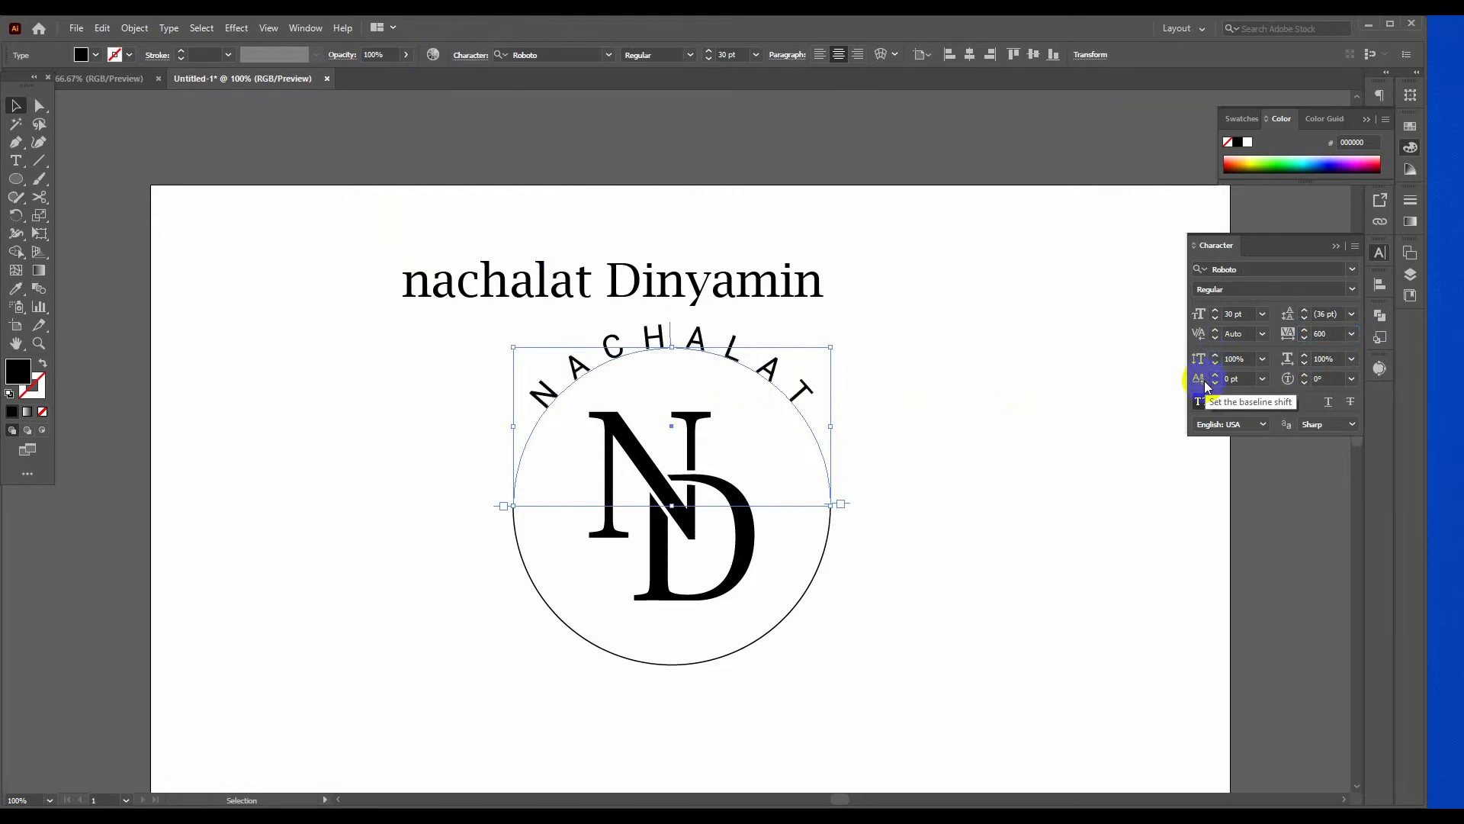
left_click(907, 385)
left_click(796, 378)
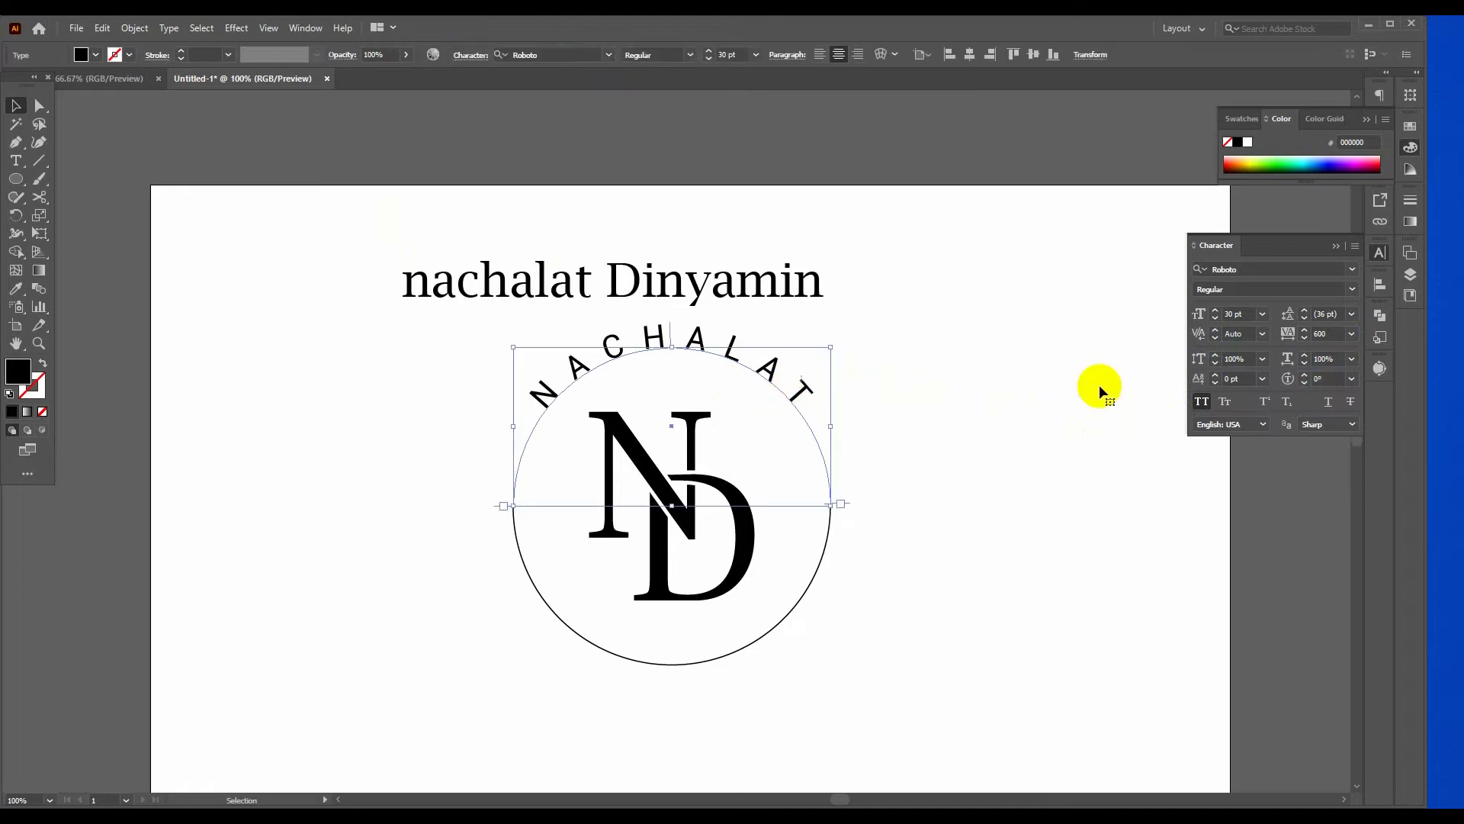
Copy "Dinyamin" from the straight text line and paste it in place of the placeholder type on the lower arc.
left_click(1008, 308)
double_click(684, 281)
left_click_drag(614, 267, 896, 268)
key("ctrl+c")
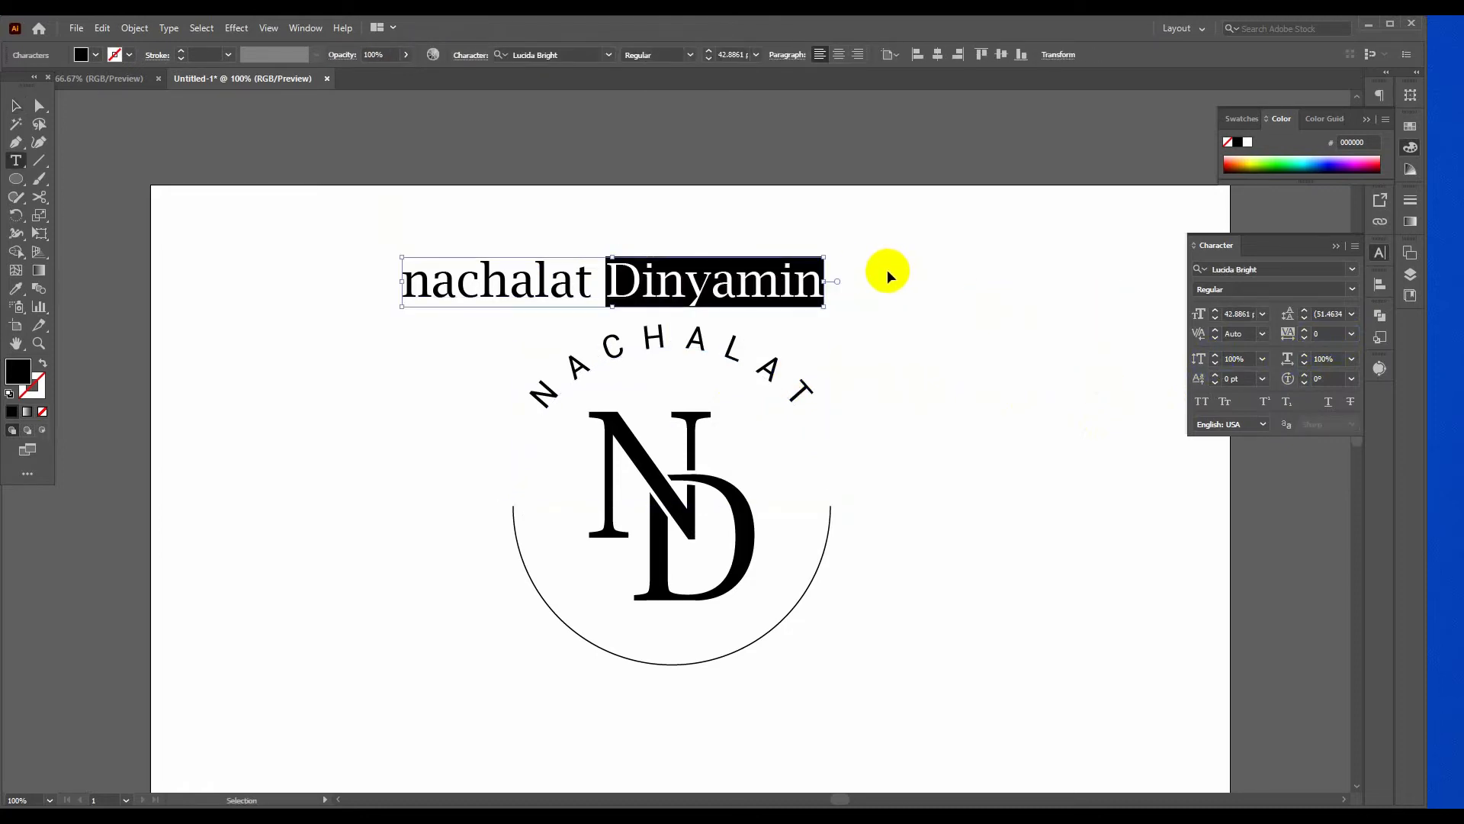
left_click(632, 661)
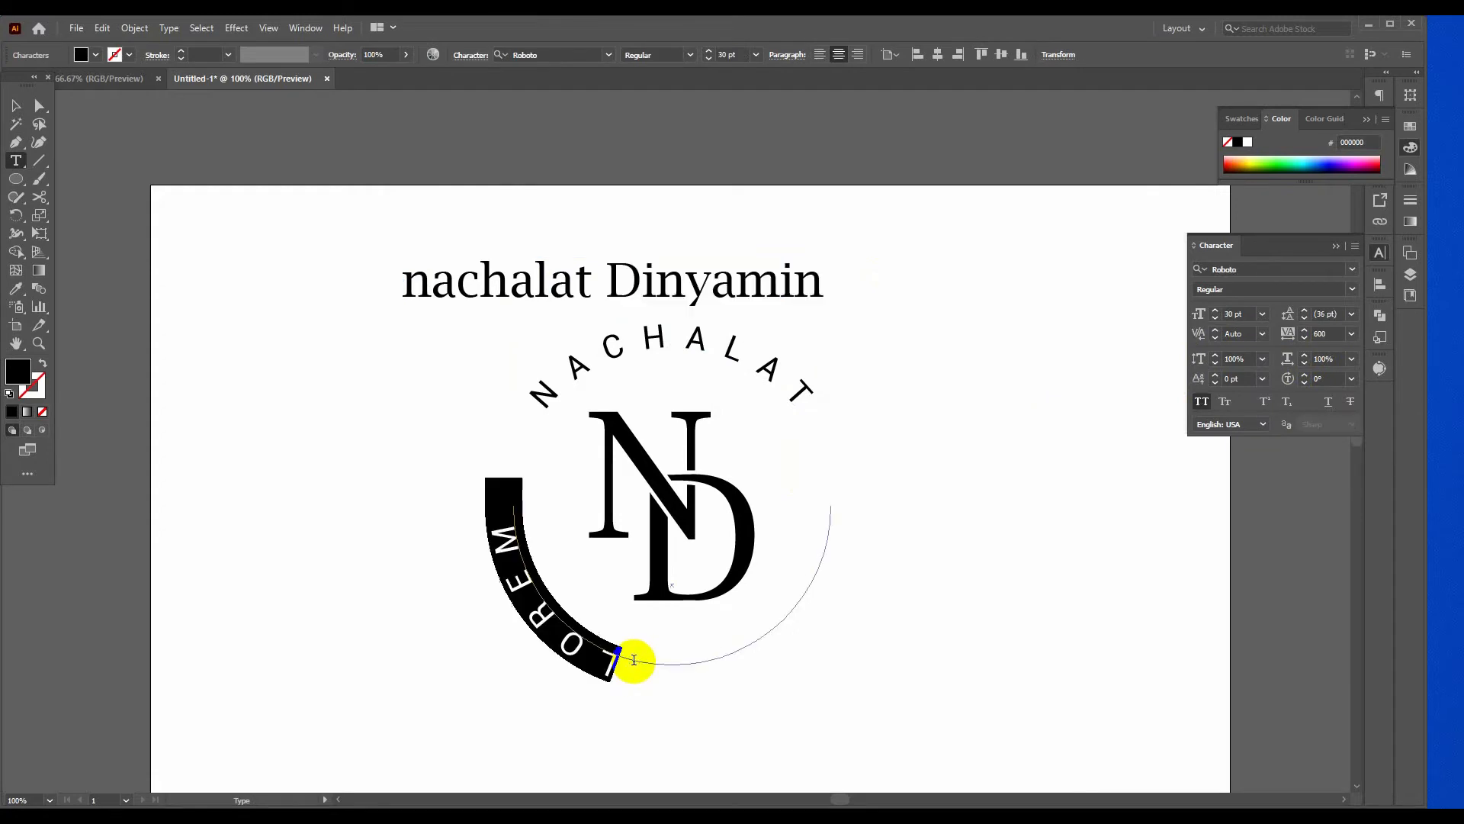
key("ctrl+v")
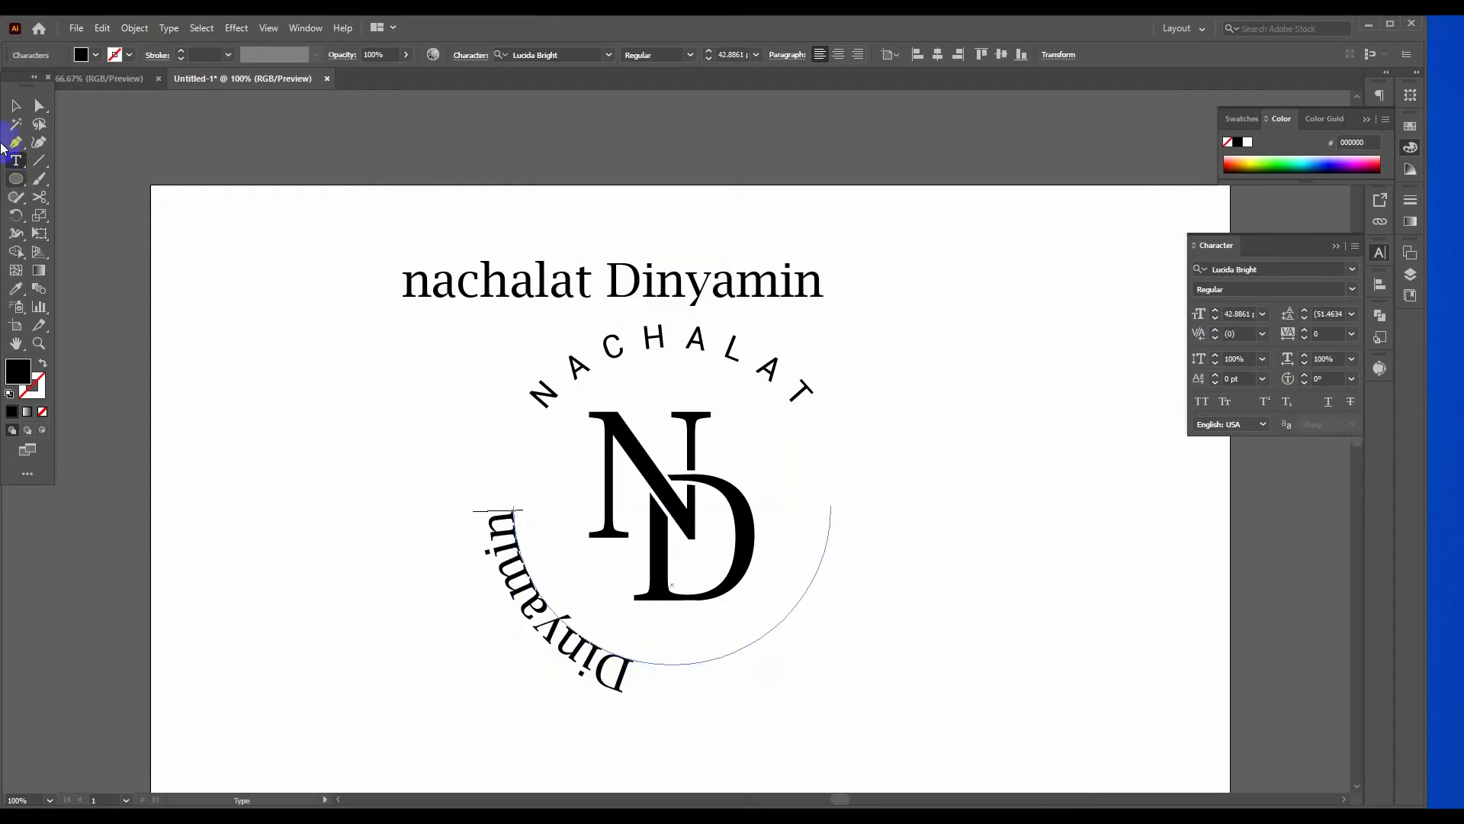
Shift the curved word "Dinyamin" along the lower arc so it begins at the arc's right end.
left_click(16, 105)
left_click_drag(620, 699, 876, 459)
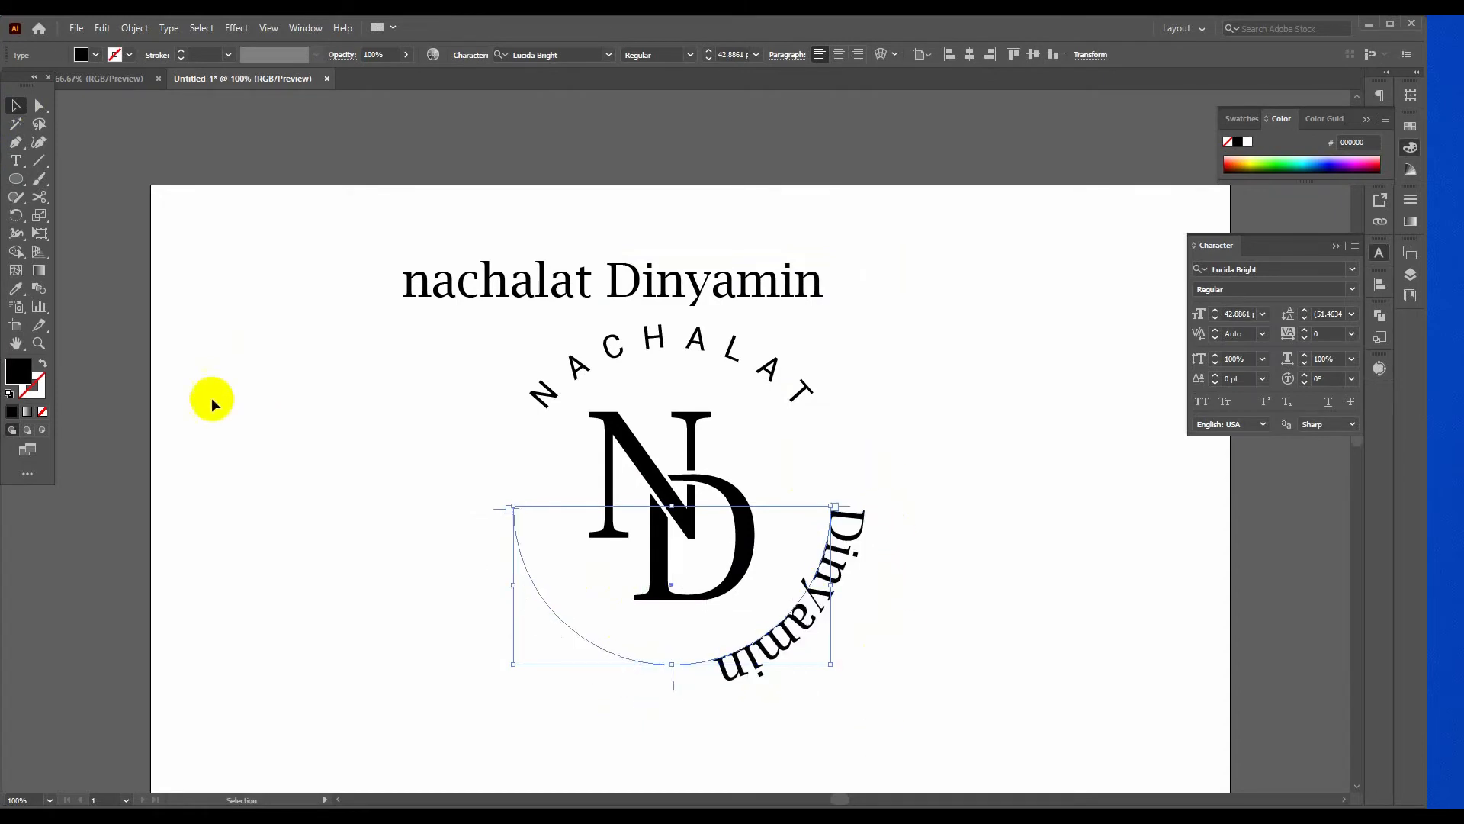
Centre the curved word on the lower arc and set it in Roboto Regular with all caps.
left_click(839, 54)
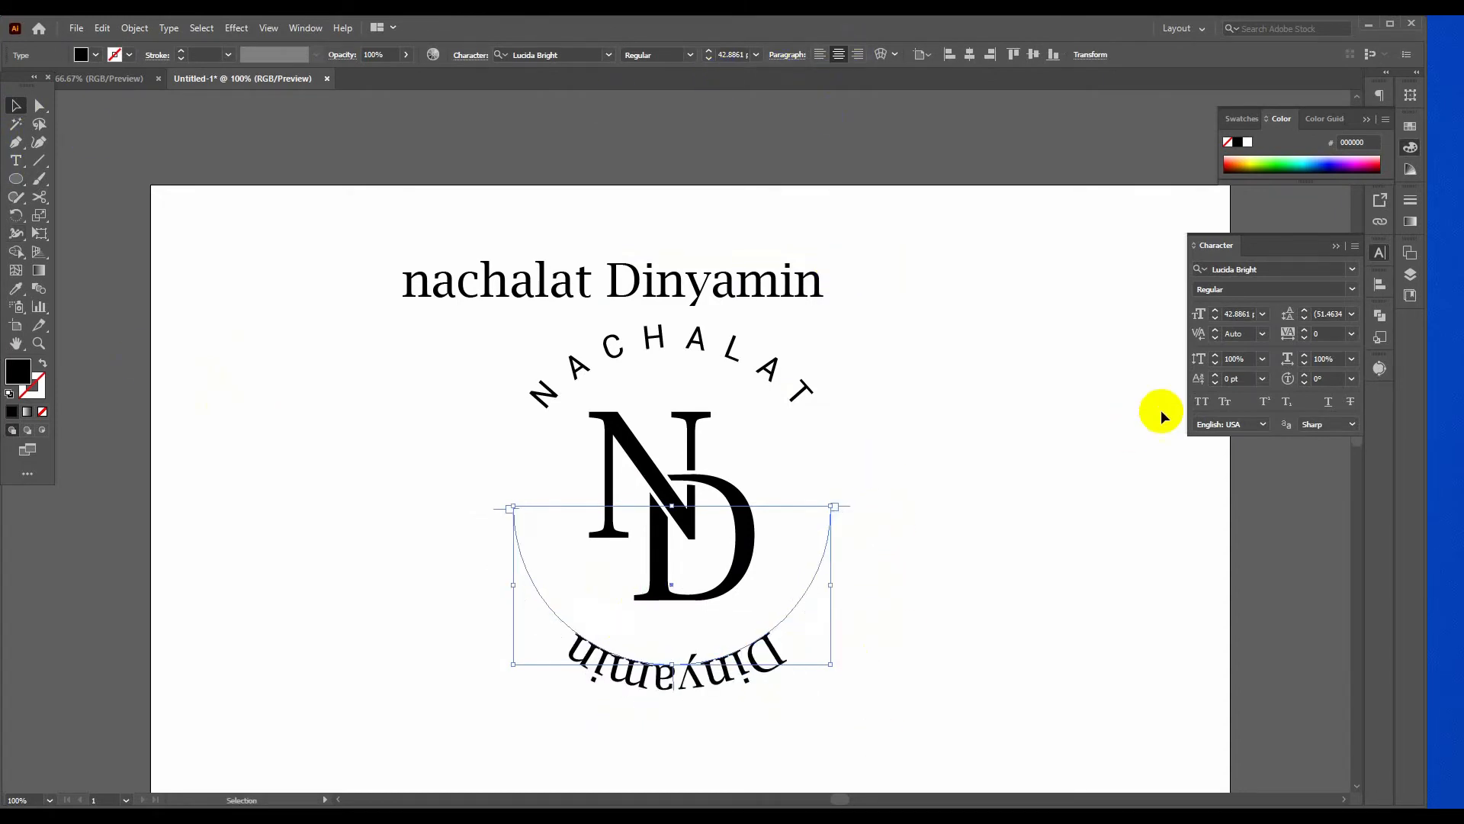
left_click(562, 56)
type("Robo")
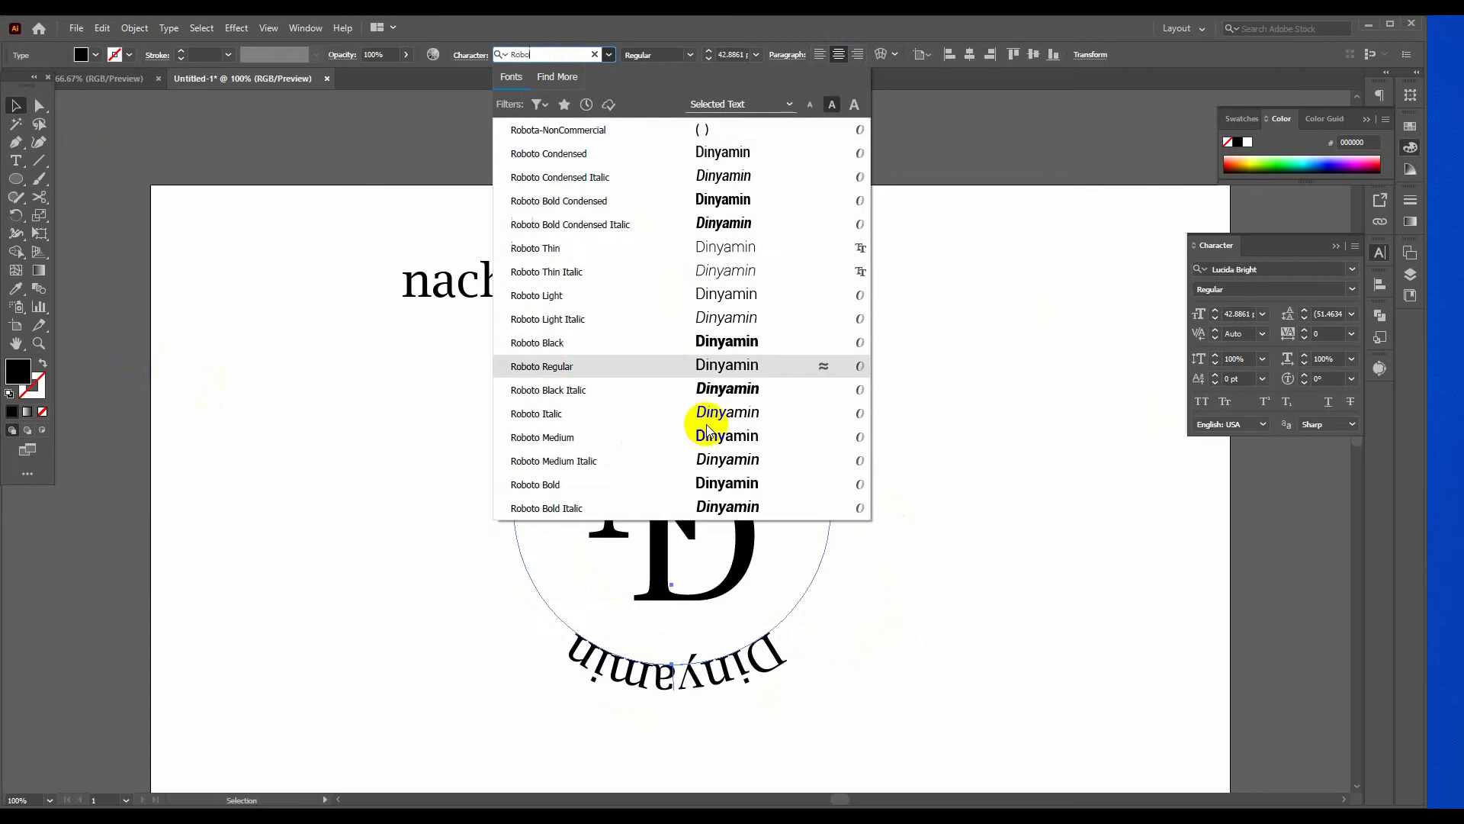
left_click(660, 365)
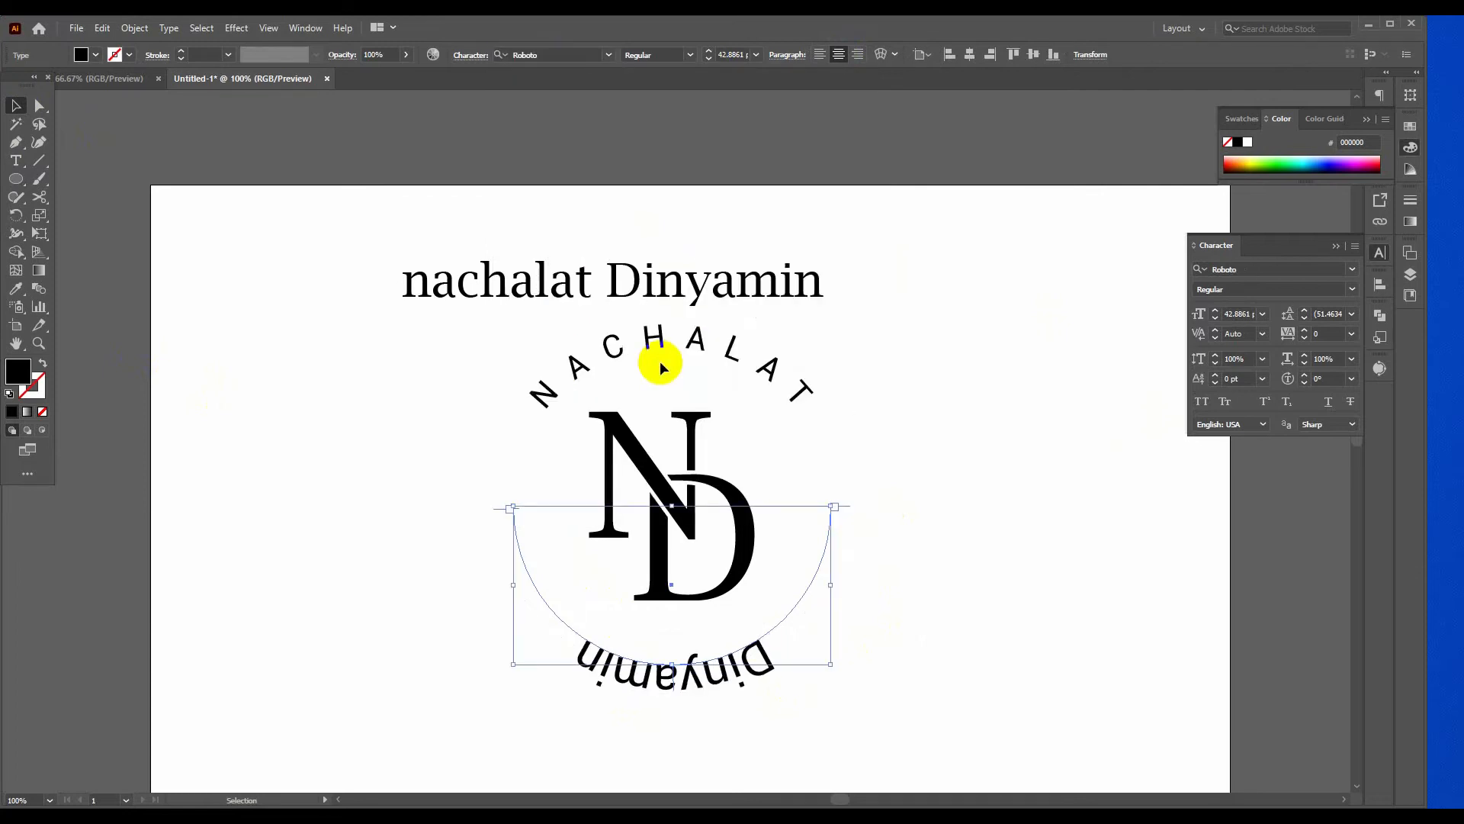
left_click(1202, 401)
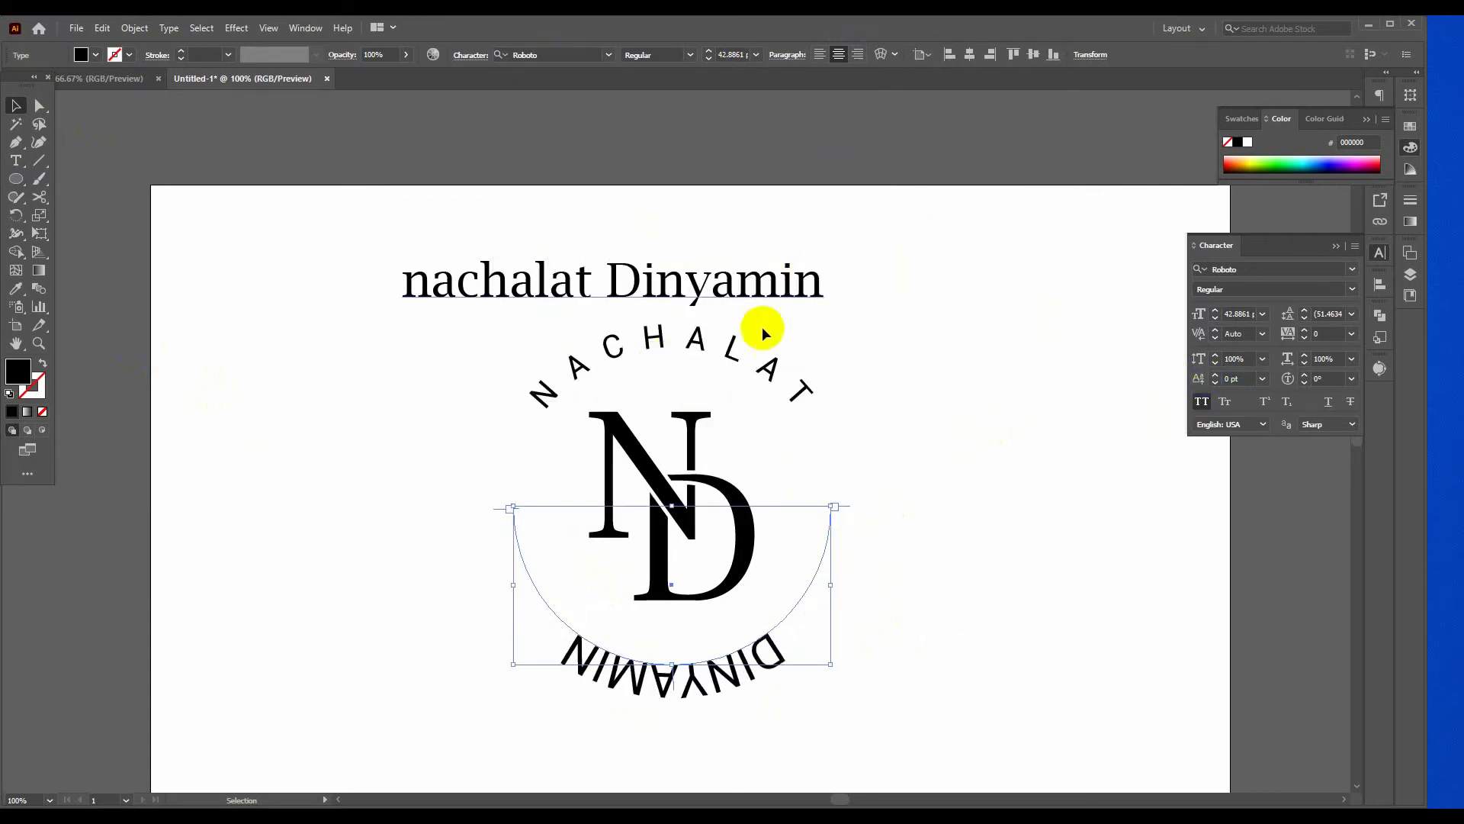
Set the font size of the lower curved word to 30 pt and its tracking to 500.
left_click(712, 343)
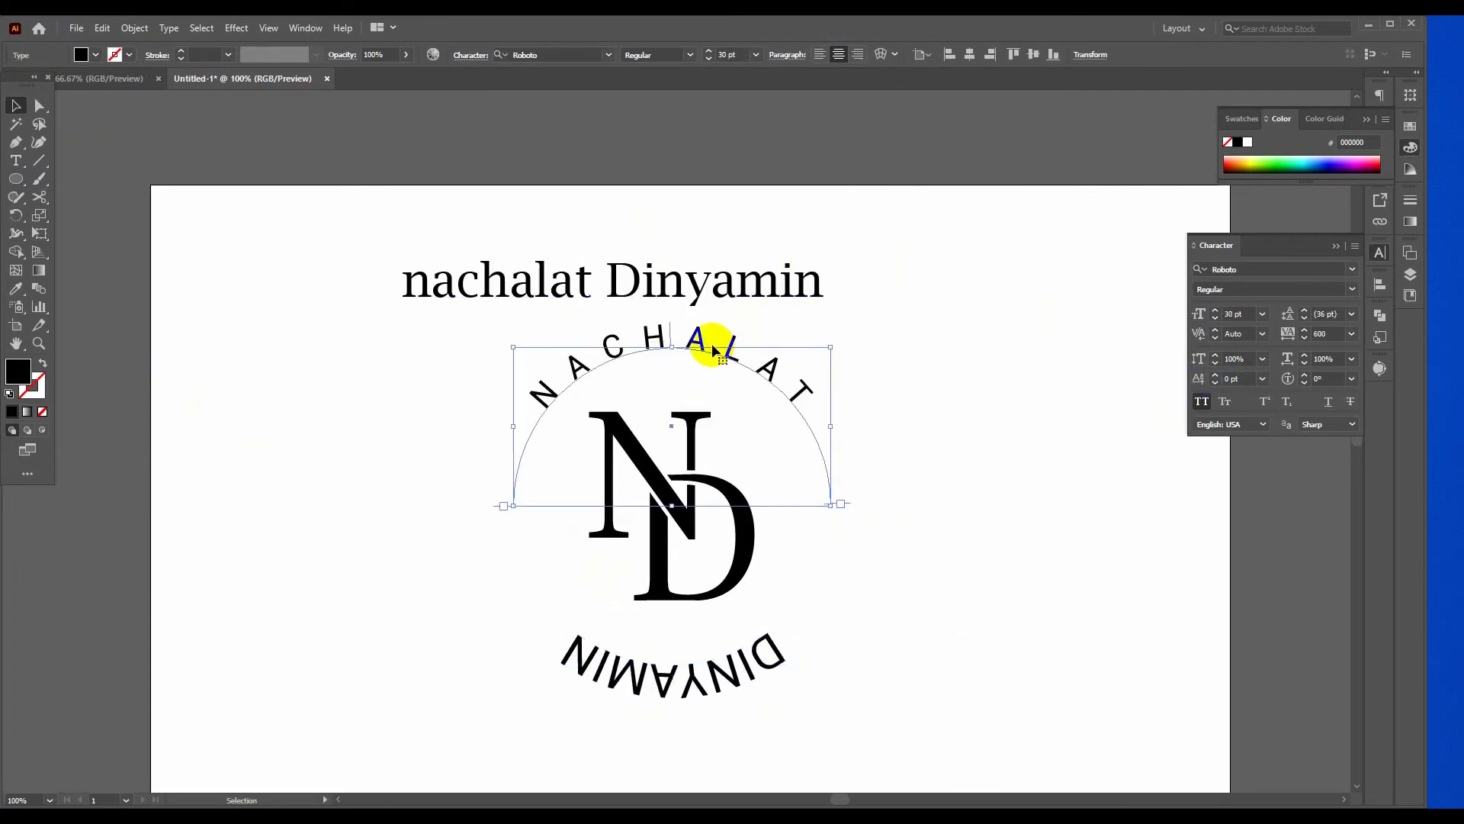
left_click(779, 630)
left_click(763, 640)
left_click(729, 55)
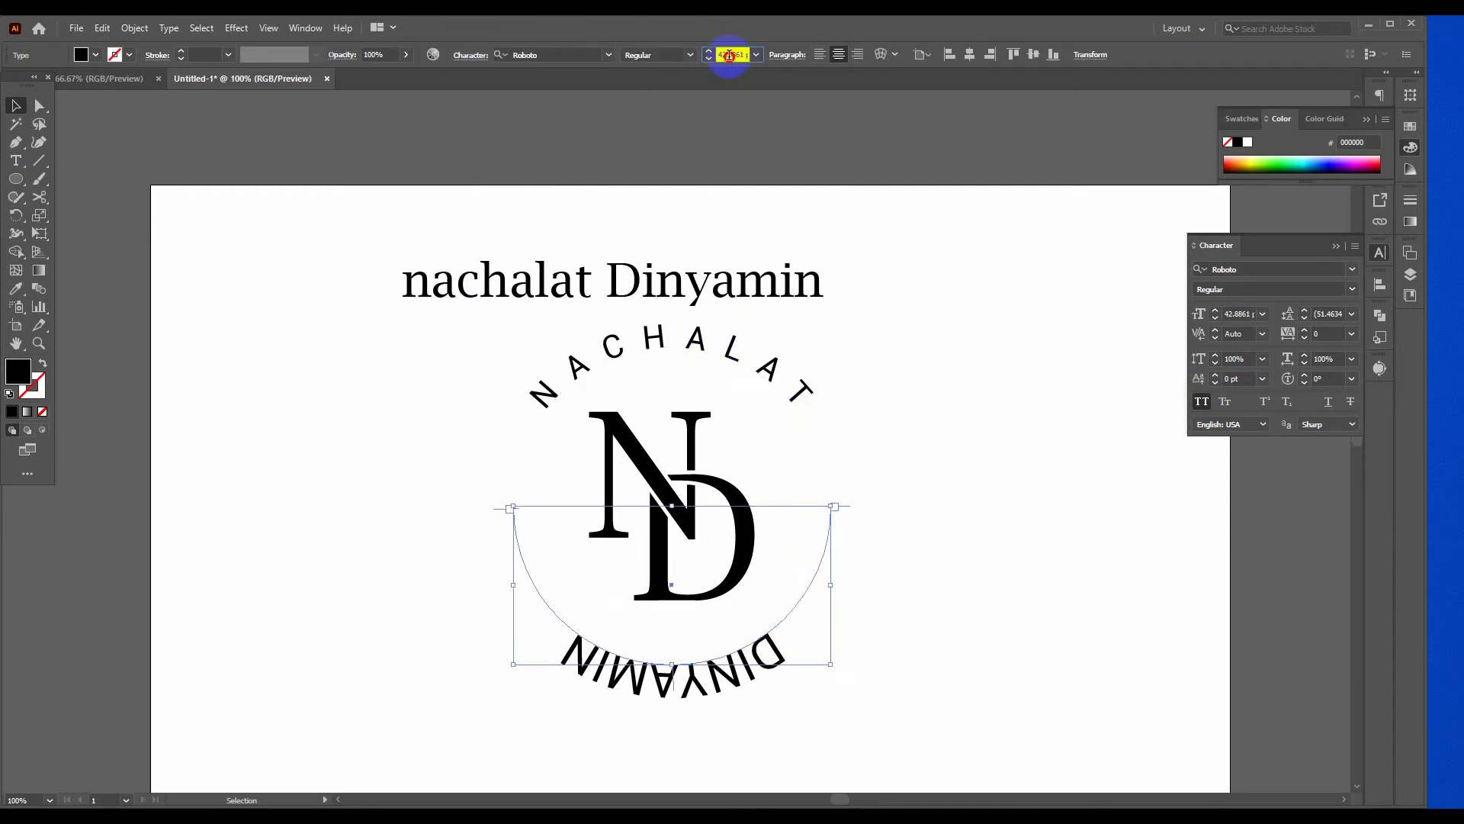
type("30")
key("Return")
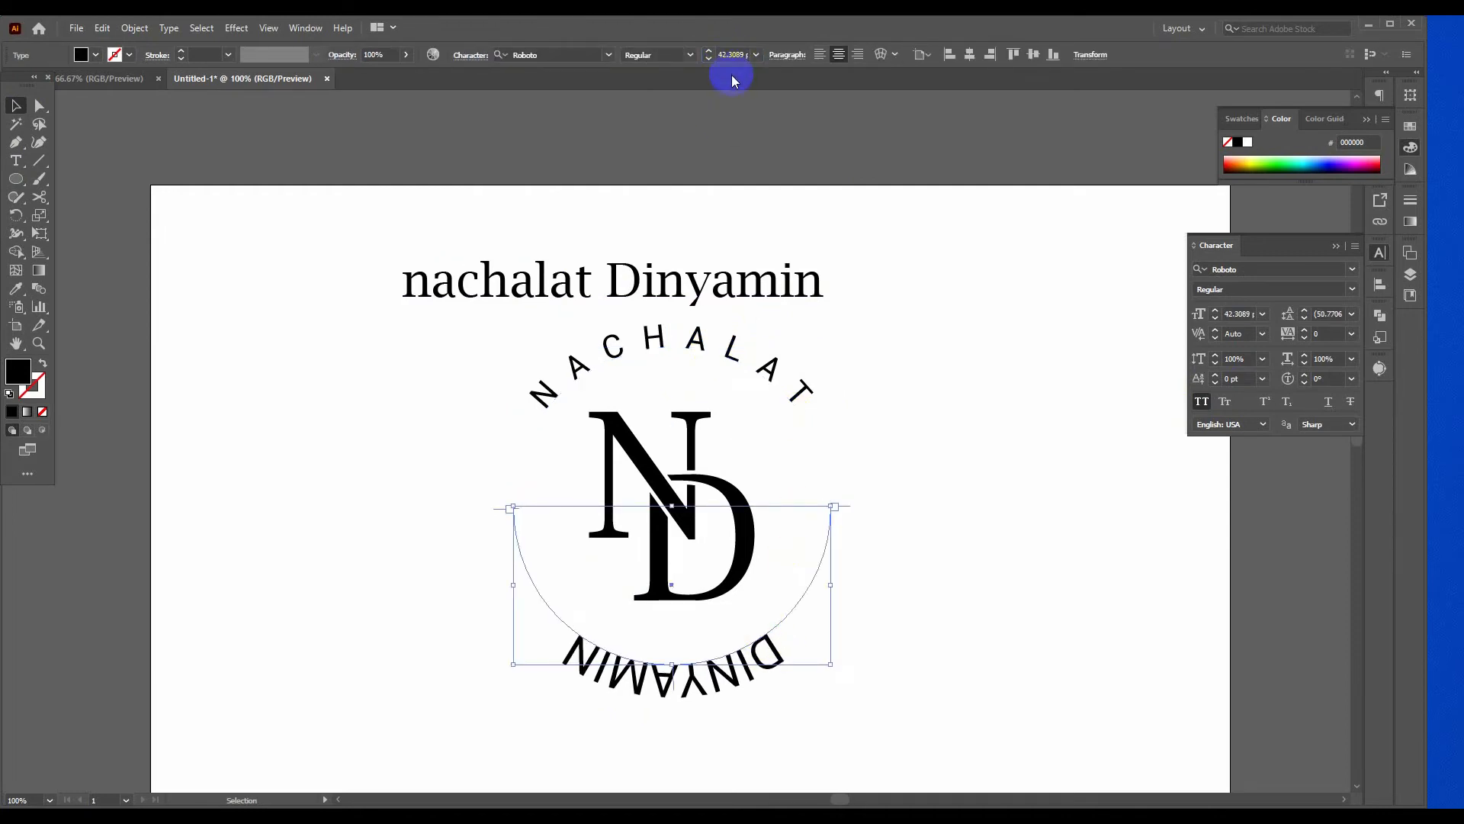
left_click(729, 55)
type("30pt")
key("Return")
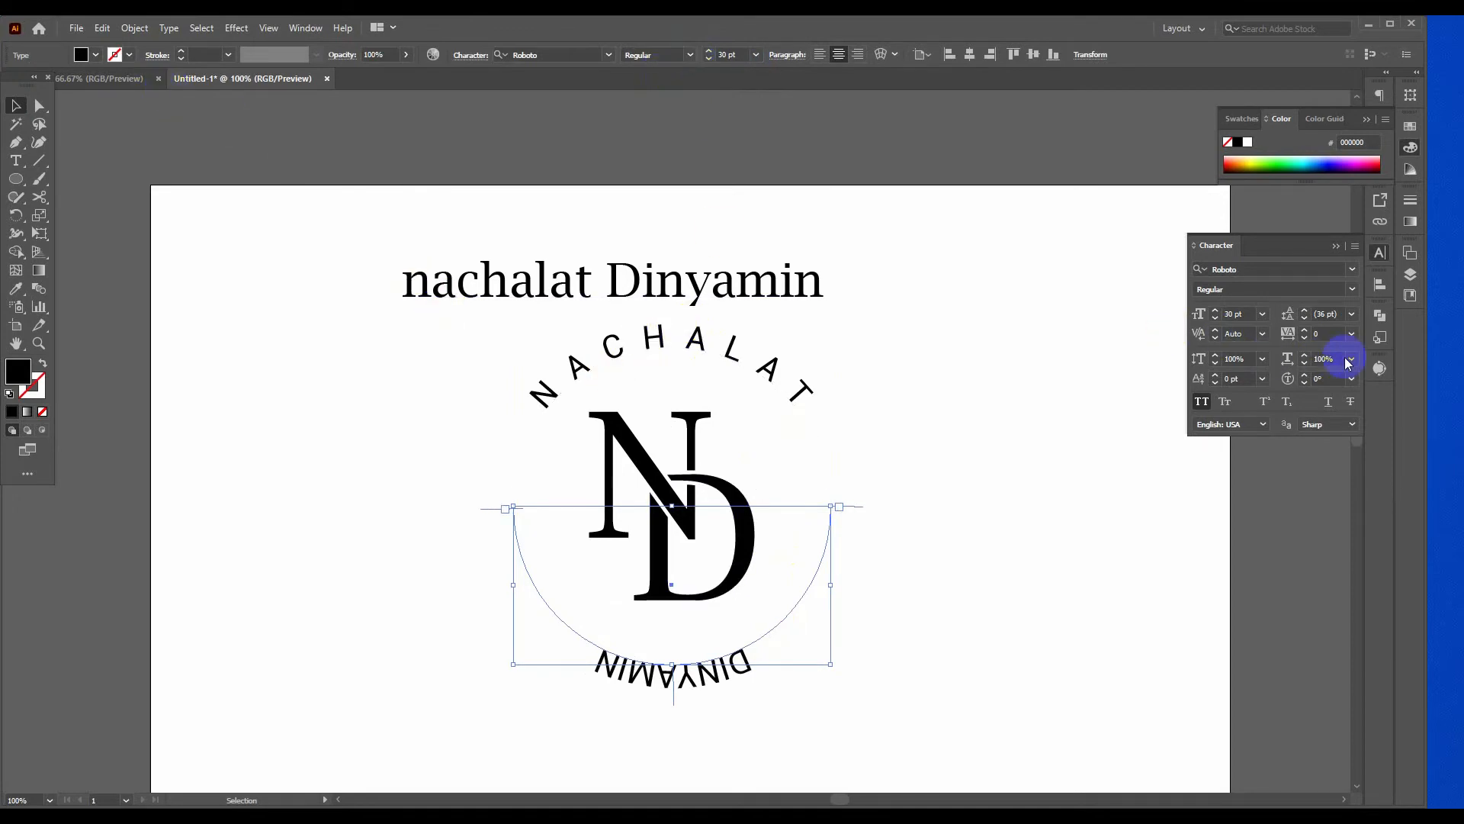
left_click(1331, 333)
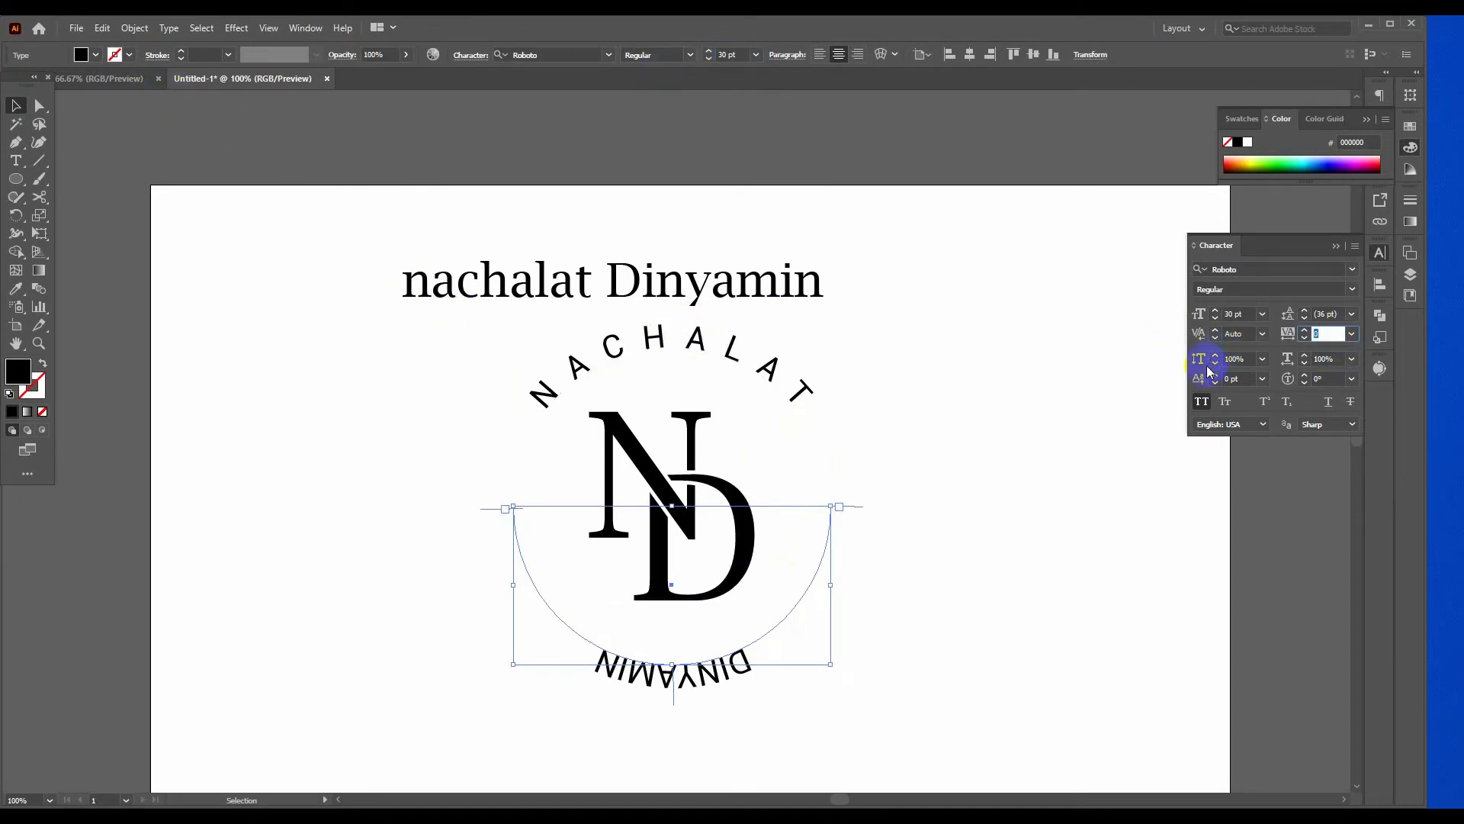
key("Return")
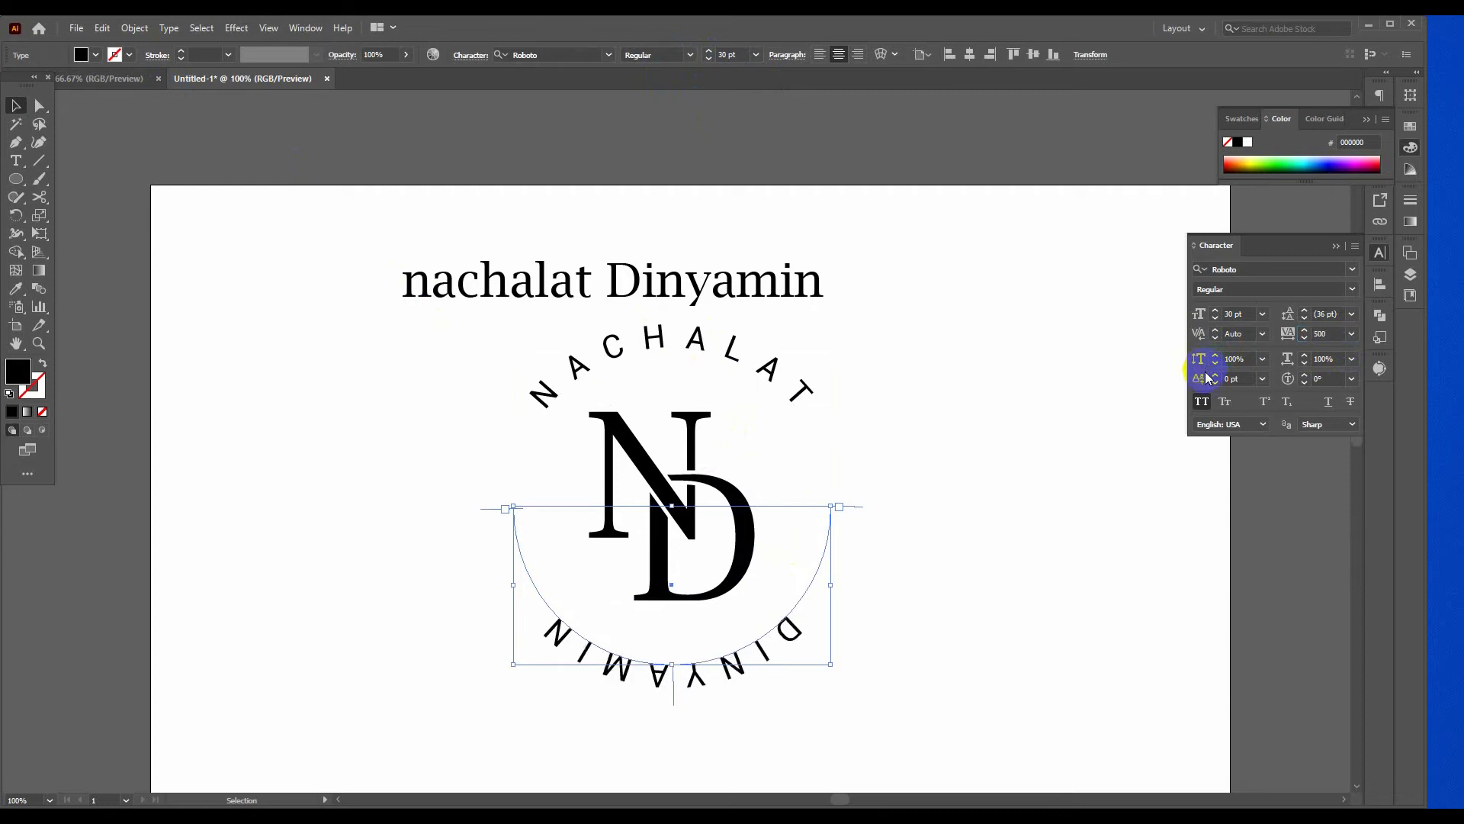
Flip the lower curved word in the Type on a Path options so it reads upright inside the arc.
left_click(169, 29)
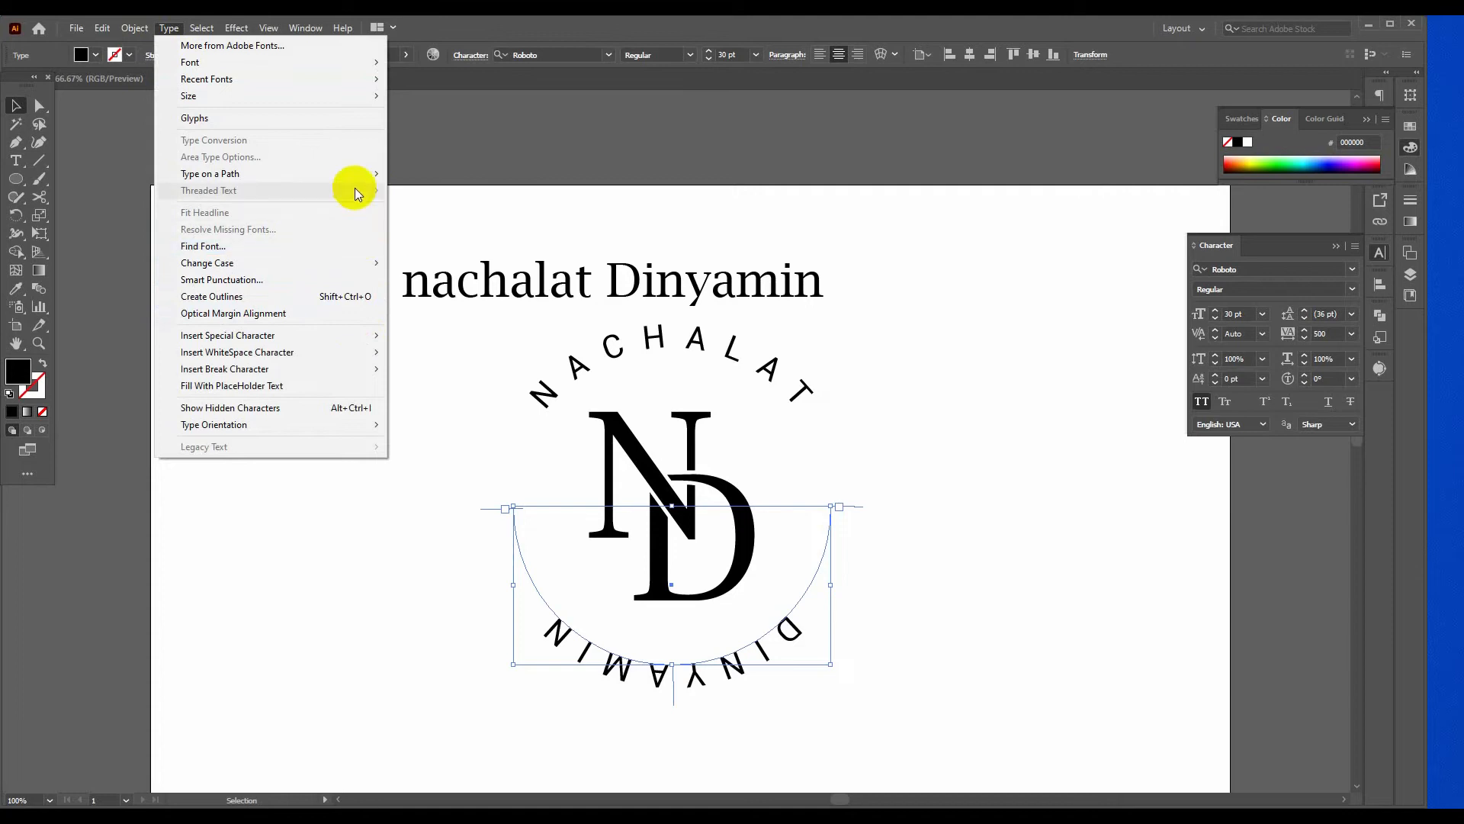
mouse_move(354, 180)
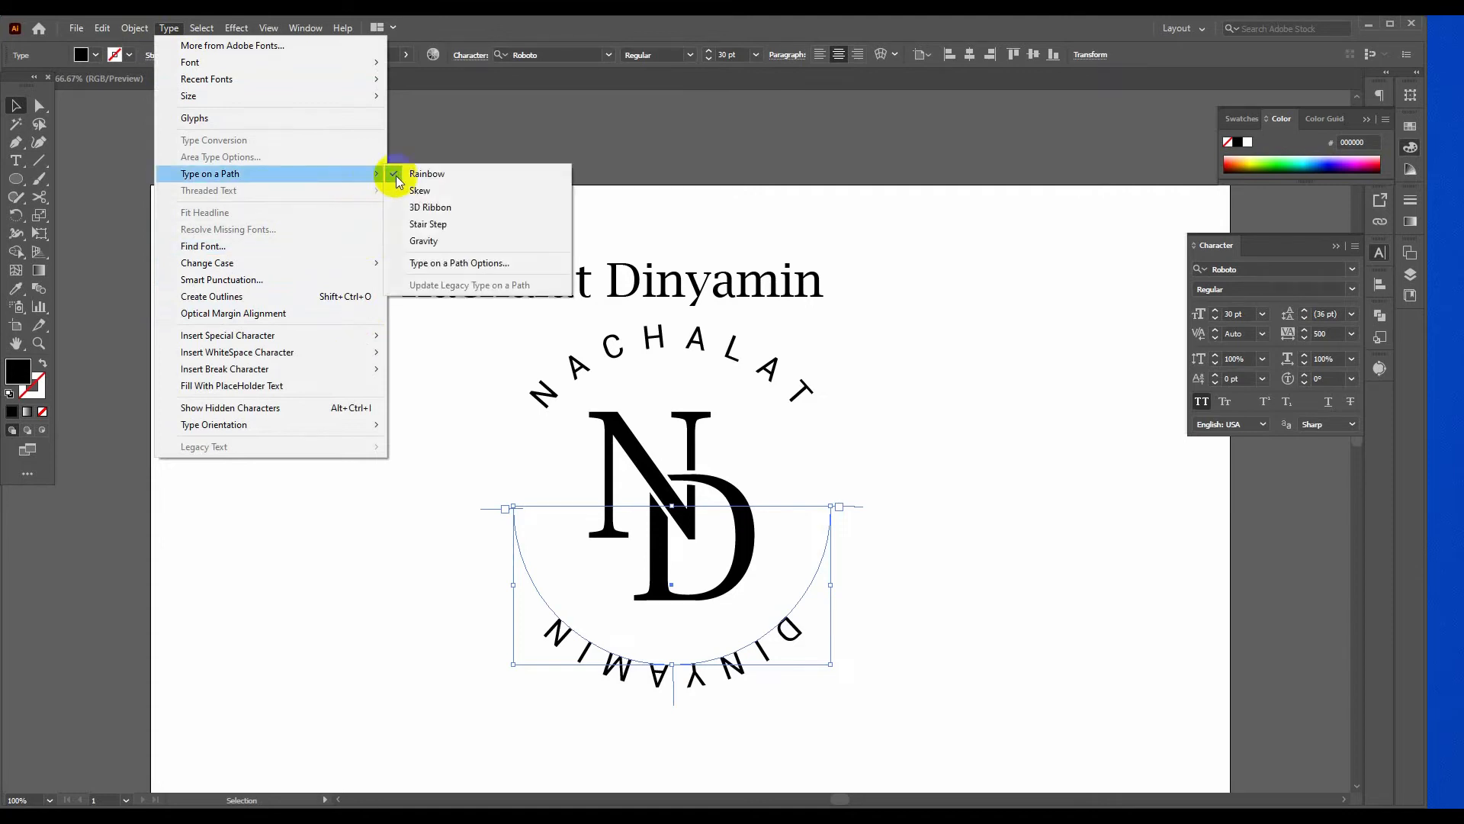
left_click(456, 263)
left_click(780, 385)
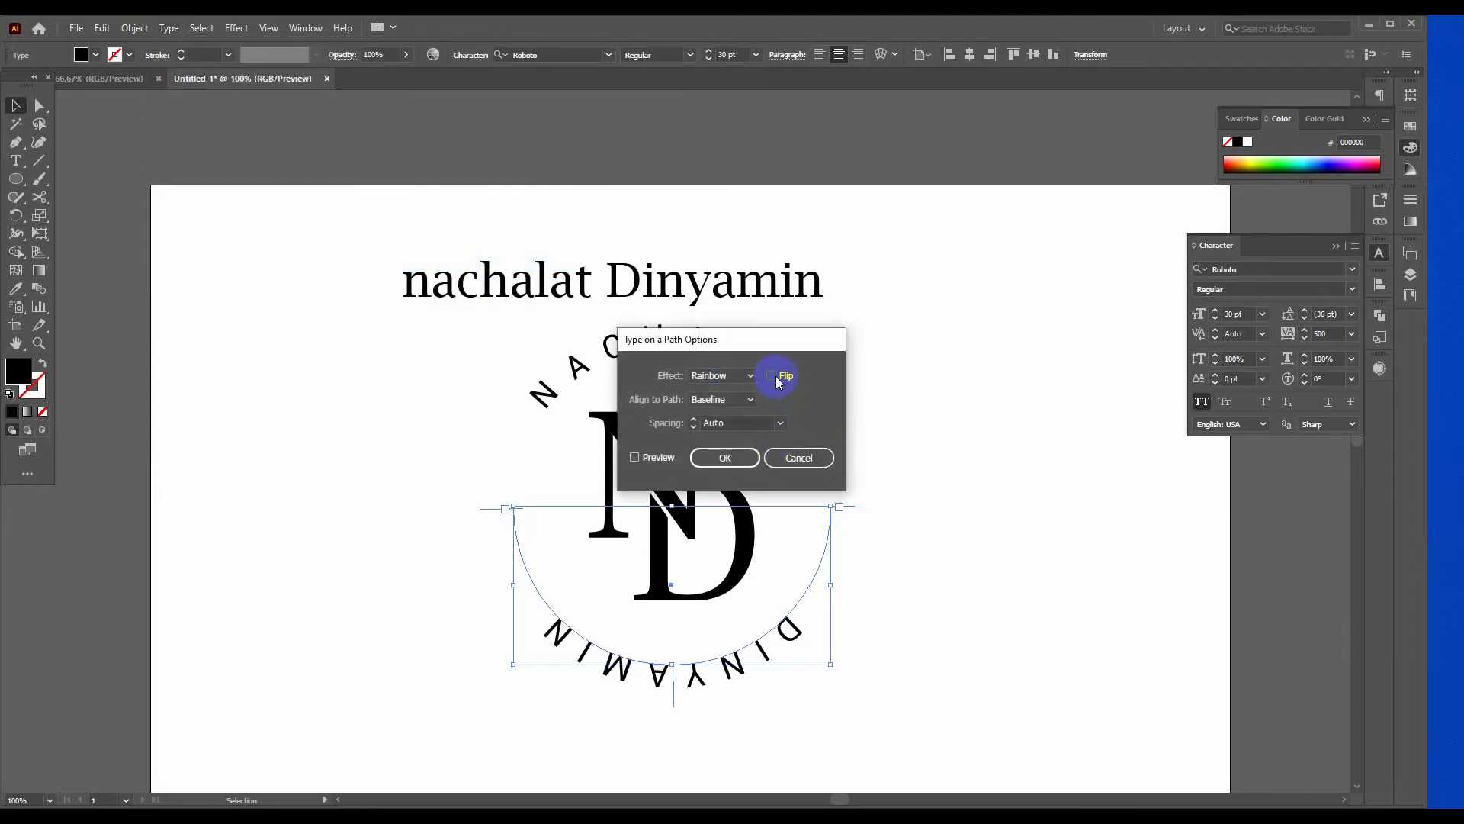
left_click(636, 457)
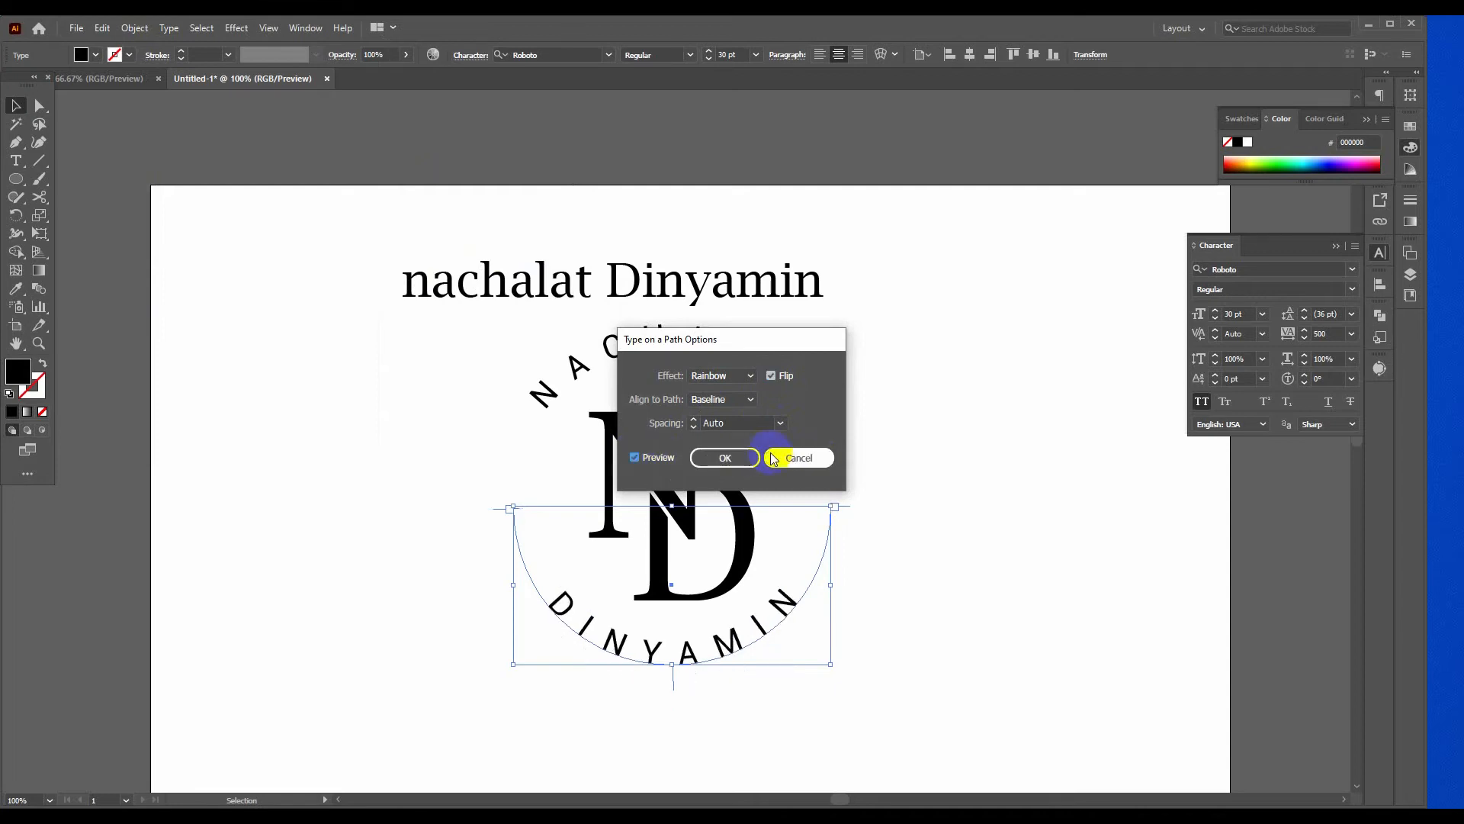
left_click(725, 458)
Set the baseline shift of the lower curved word to -22 pt.
left_click(1242, 376)
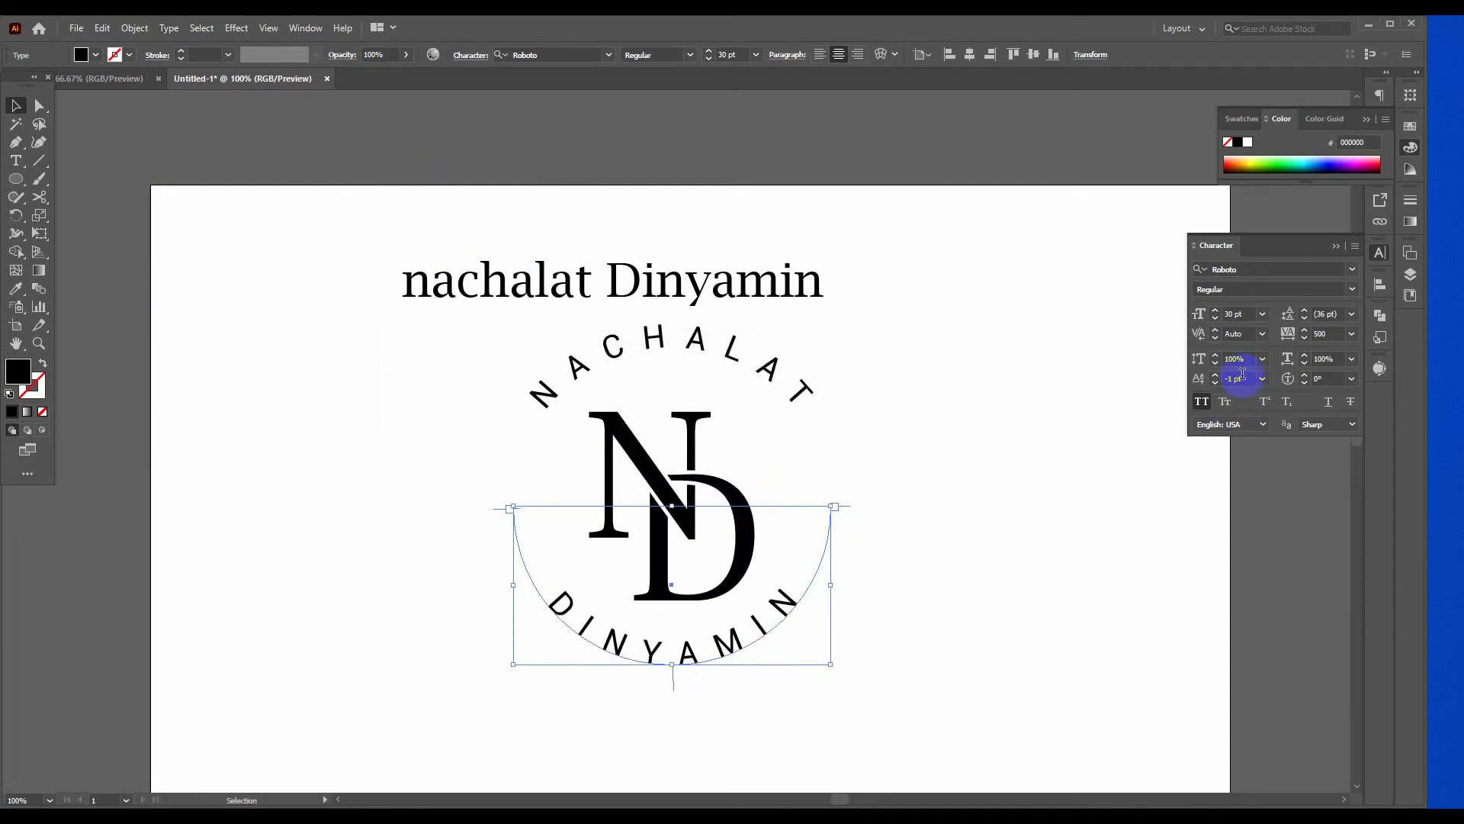
scroll(1242, 374, "down", 19)
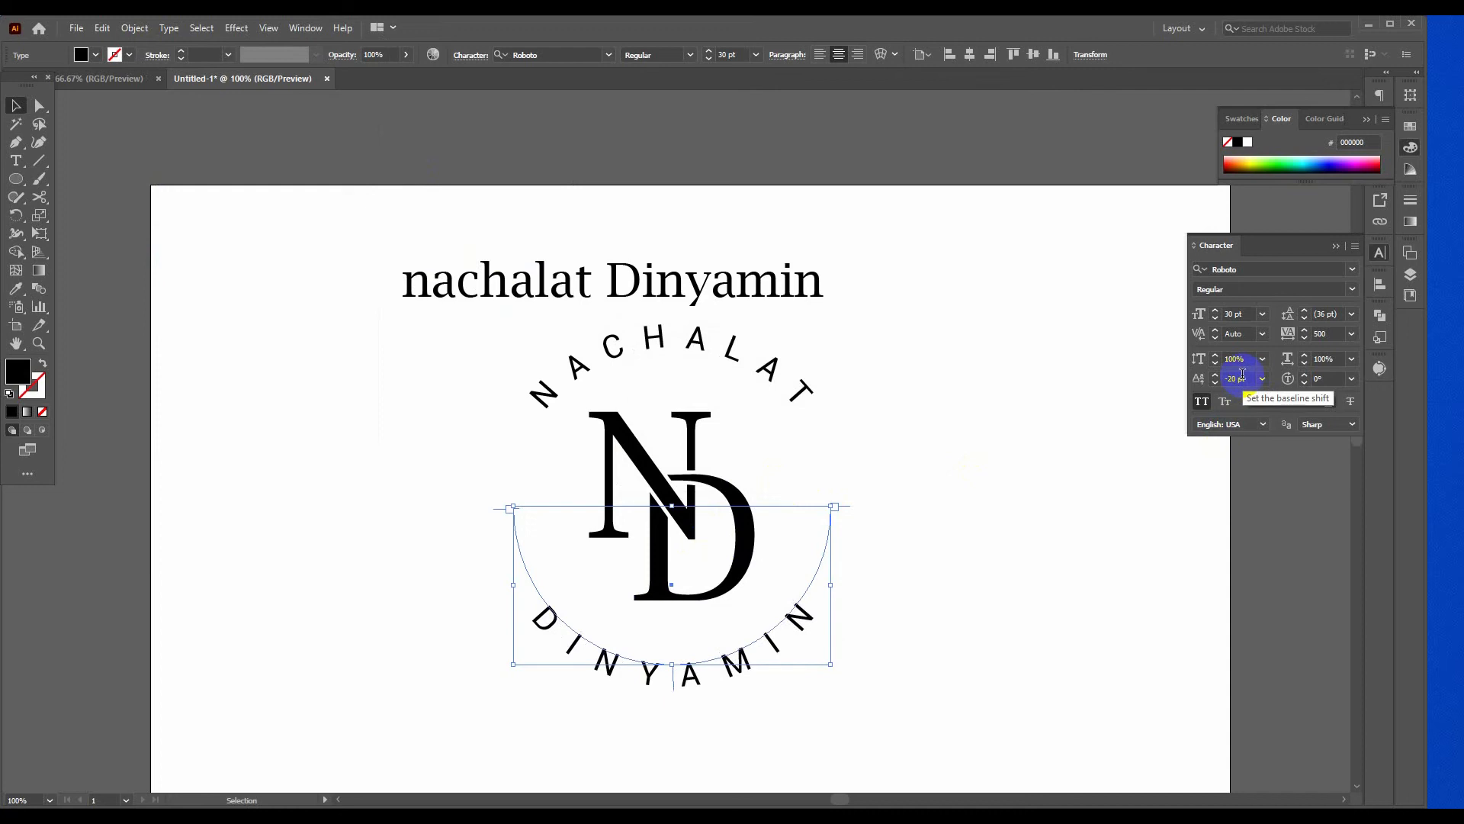
scroll(1238, 375, "down", 1)
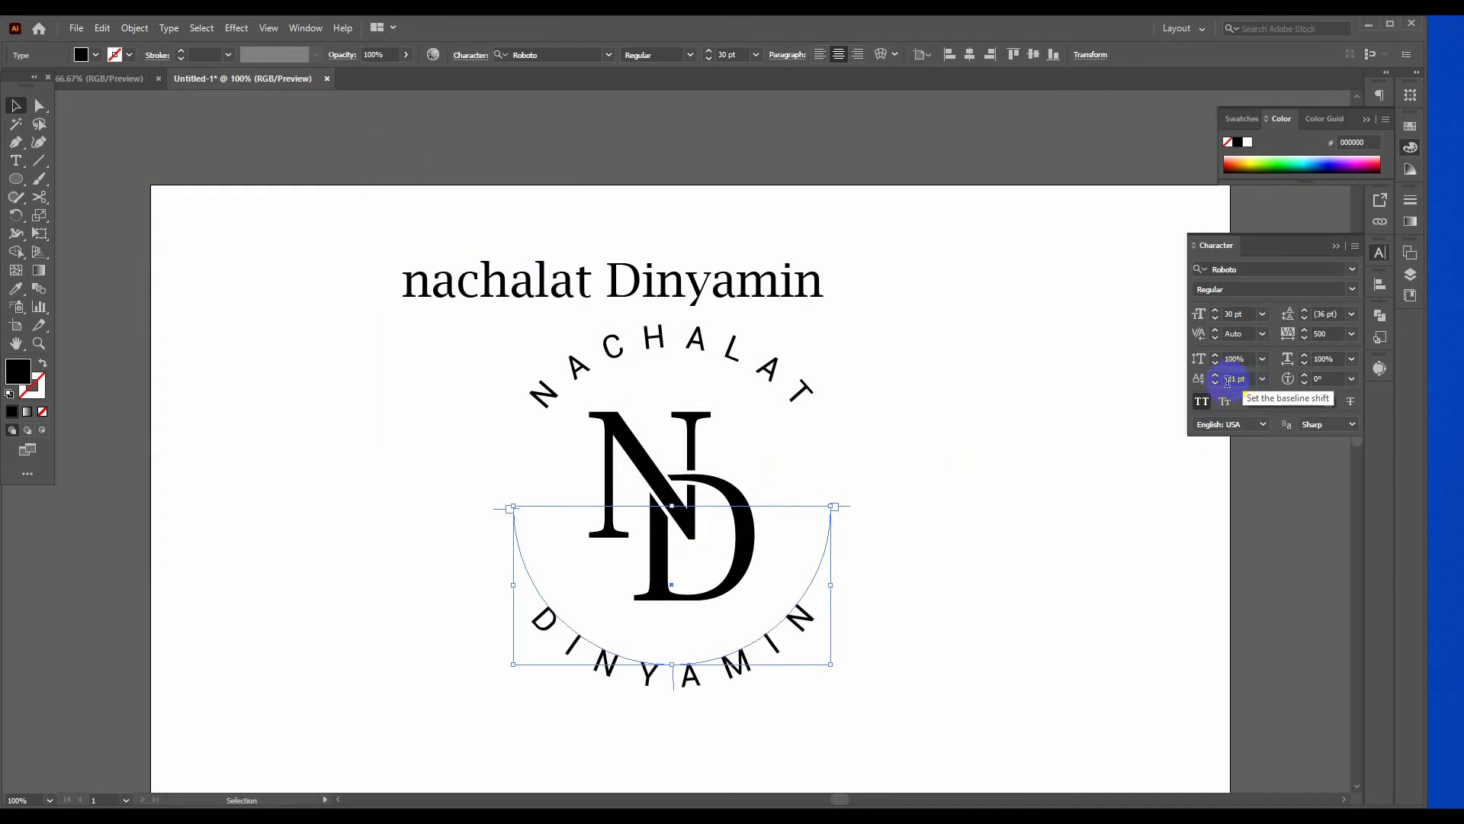
scroll(1227, 385, "down", 1)
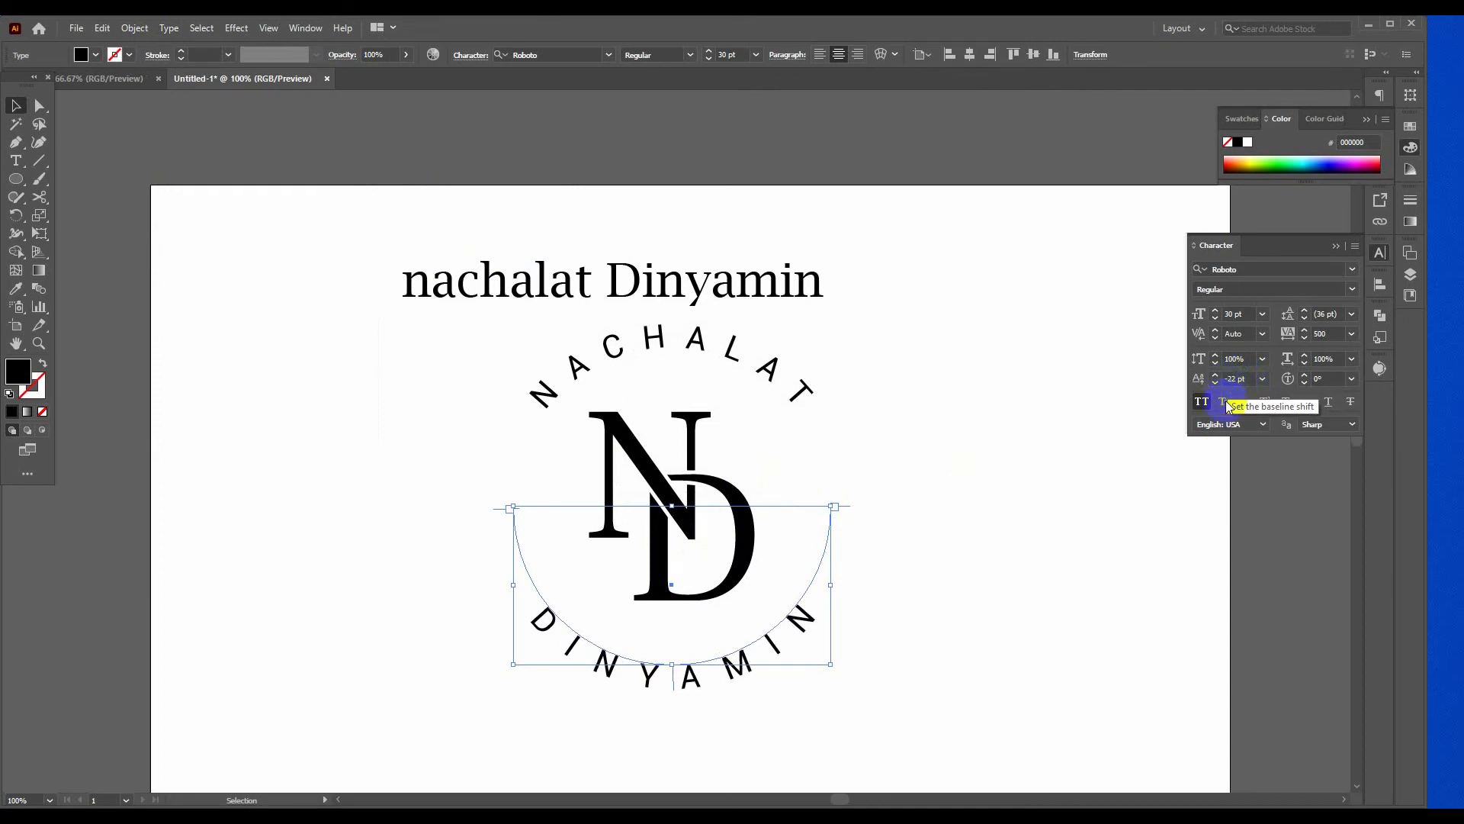
Set the tracking of the lower curved word to 400.
left_click(1331, 334)
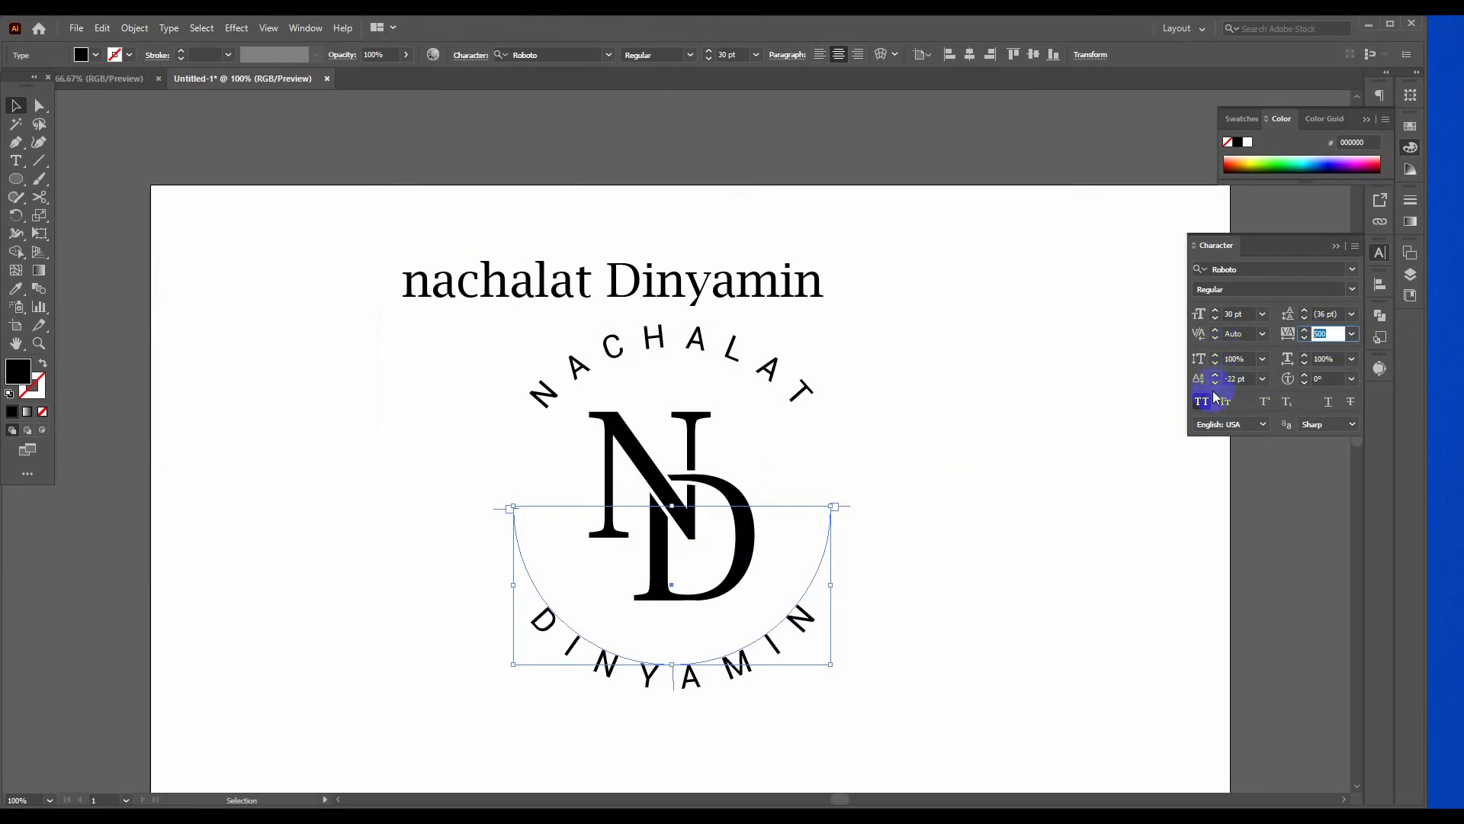
type("400")
key("Return")
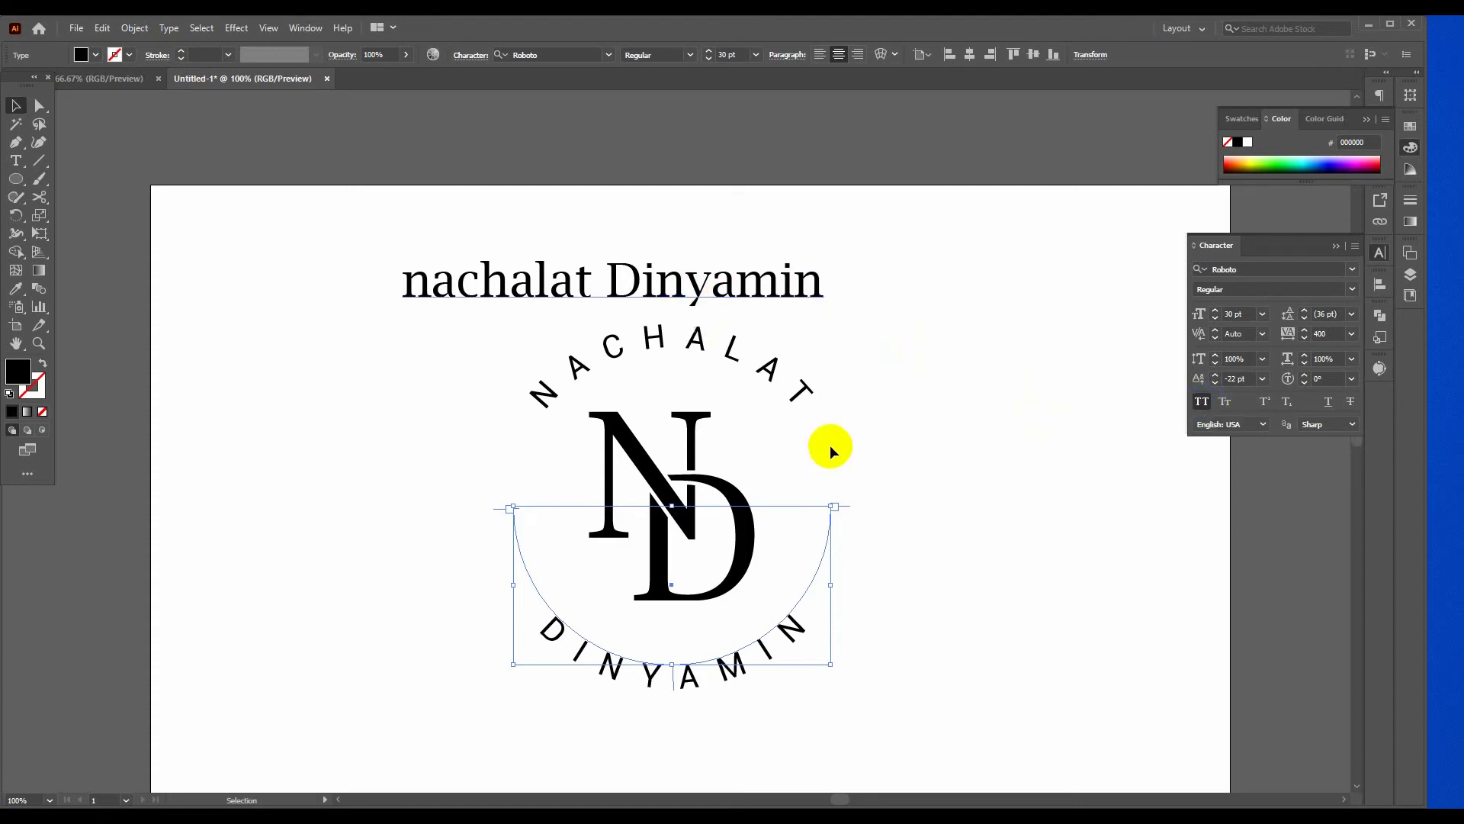
left_click(919, 457)
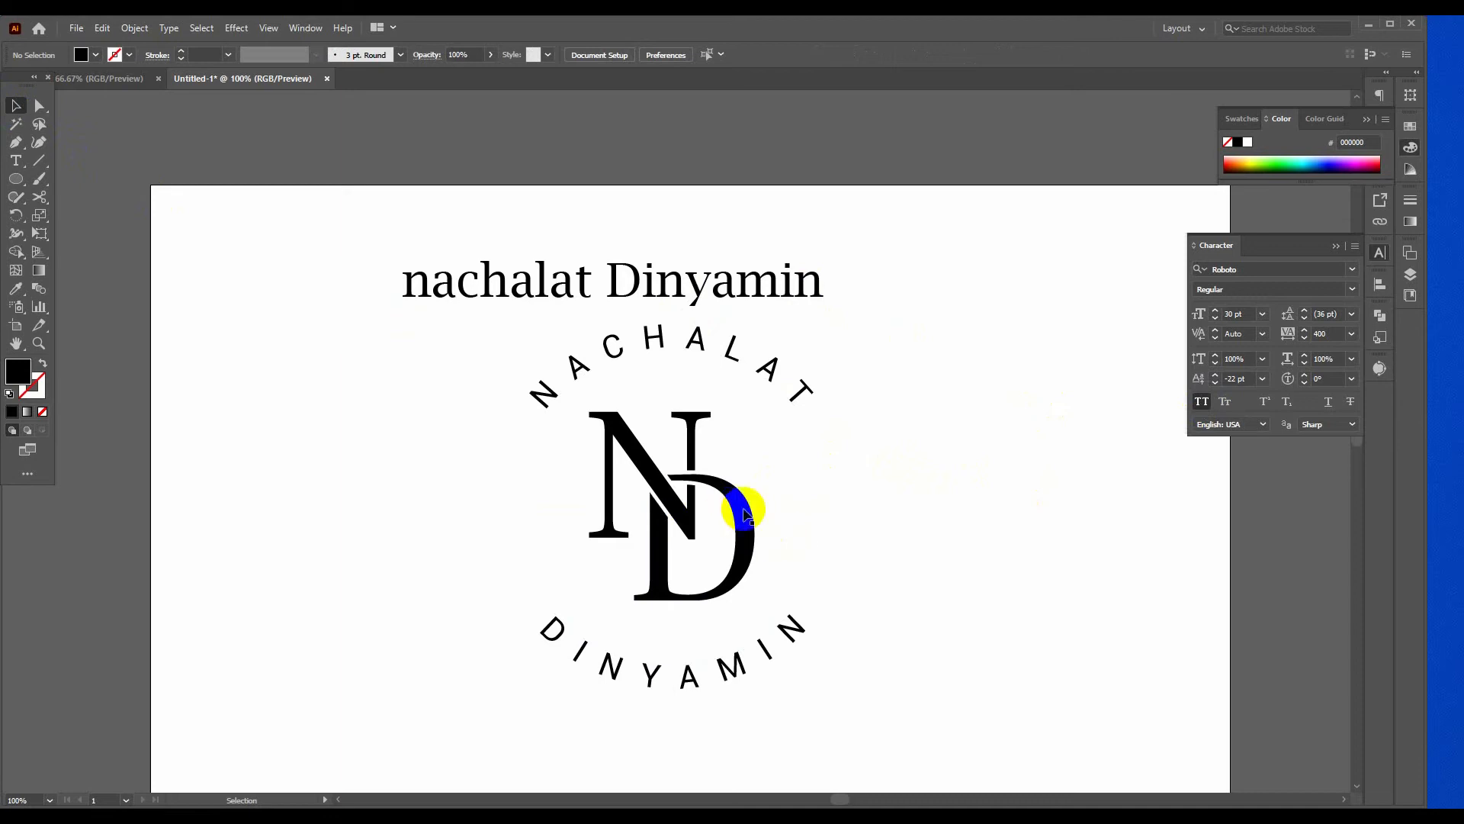
Scale the ND monogram down slightly about its centre and move the straight text line above the artboard.
left_click(744, 507)
left_click_drag(757, 412, 745, 418)
left_click(904, 445)
left_click_drag(762, 293, 768, 147)
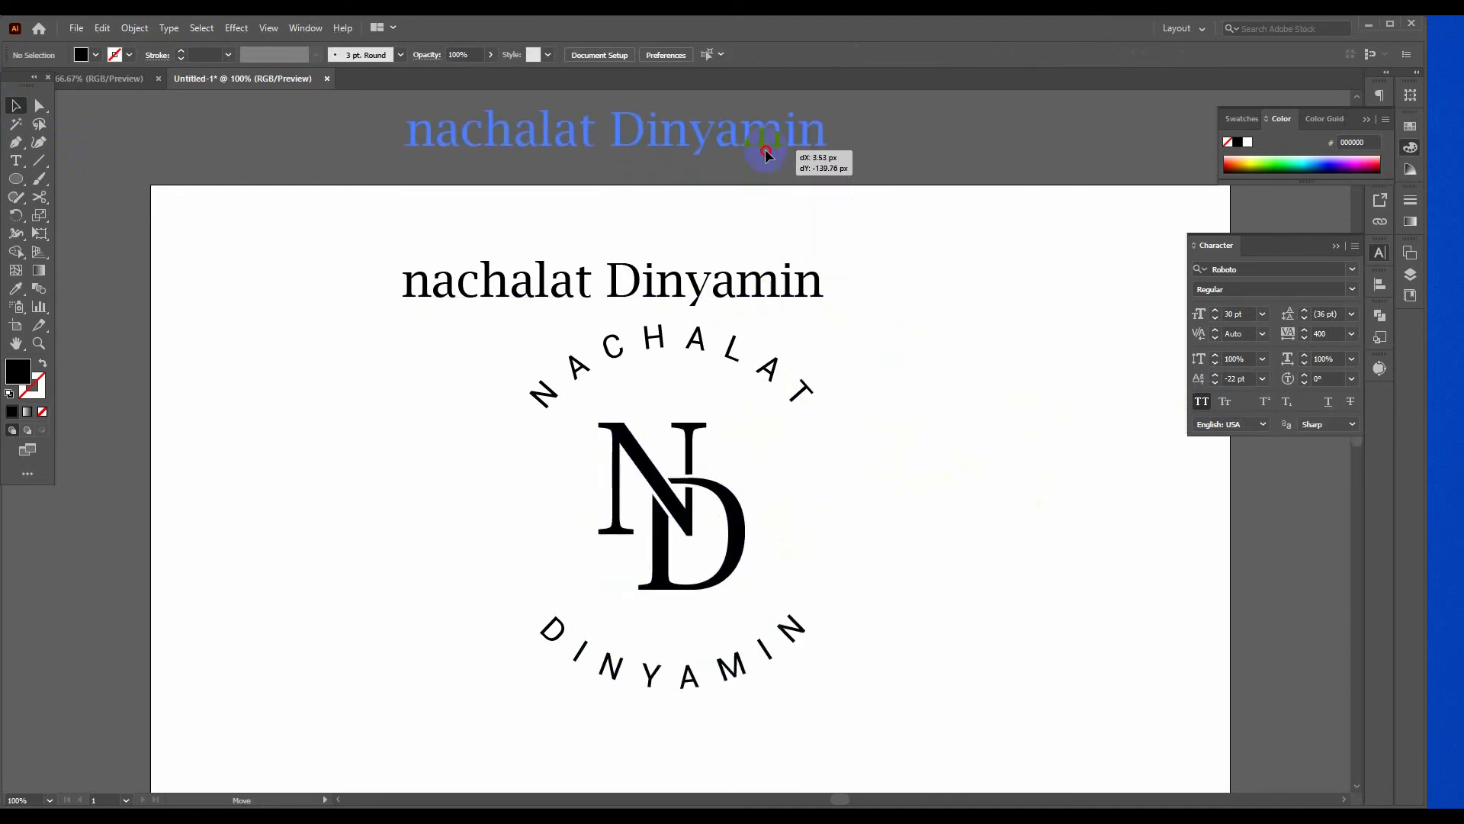
Convert the curved words on the upper and lower arcs to outlines.
left_click(790, 379)
left_click(810, 615)
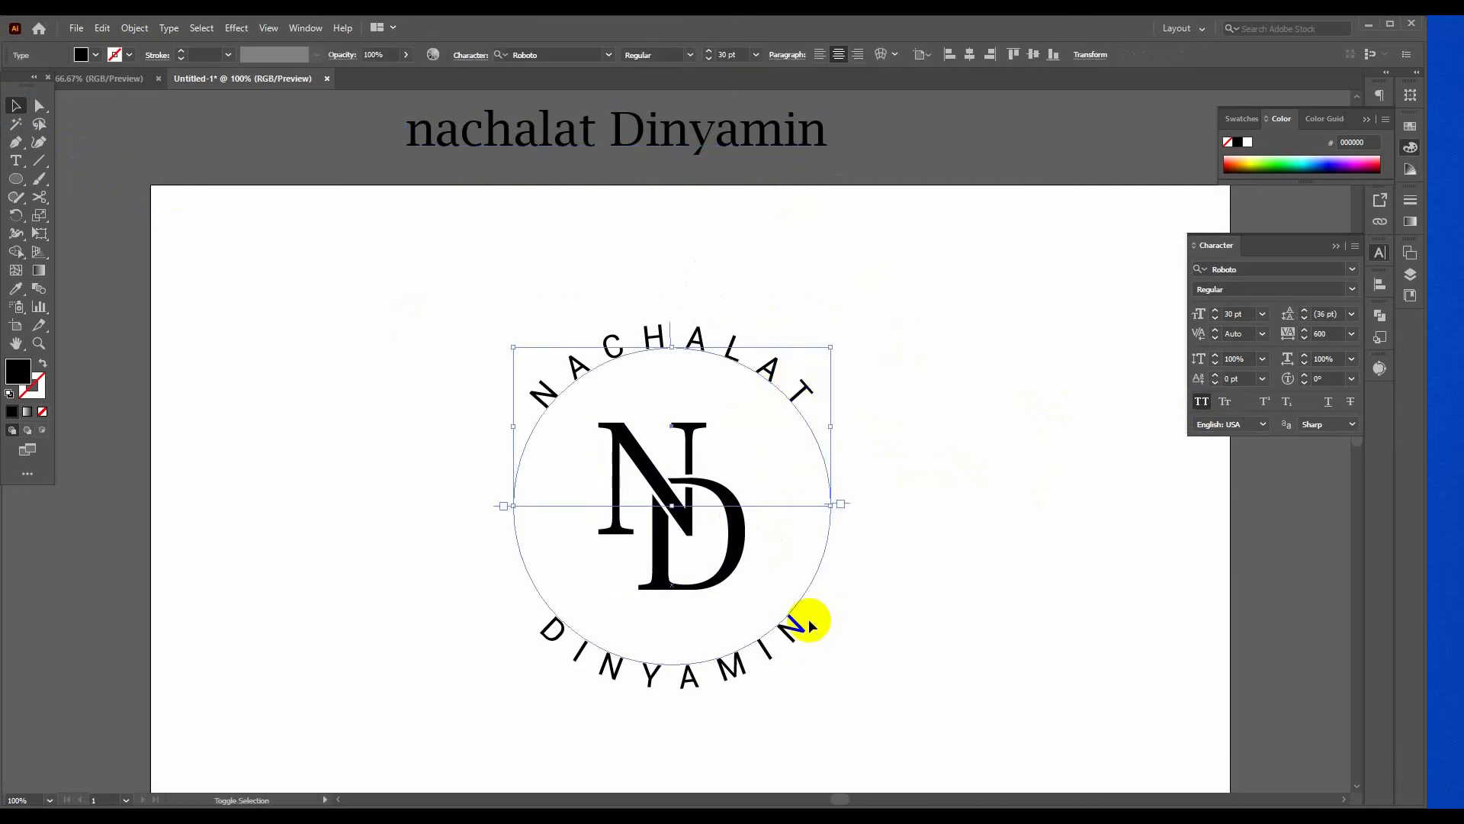
right_click(793, 615)
left_click(715, 275)
left_click_drag(882, 326, 777, 706)
right_click(771, 388)
left_click(840, 496)
left_click(820, 665)
key("a")
key("v")
left_click(938, 625)
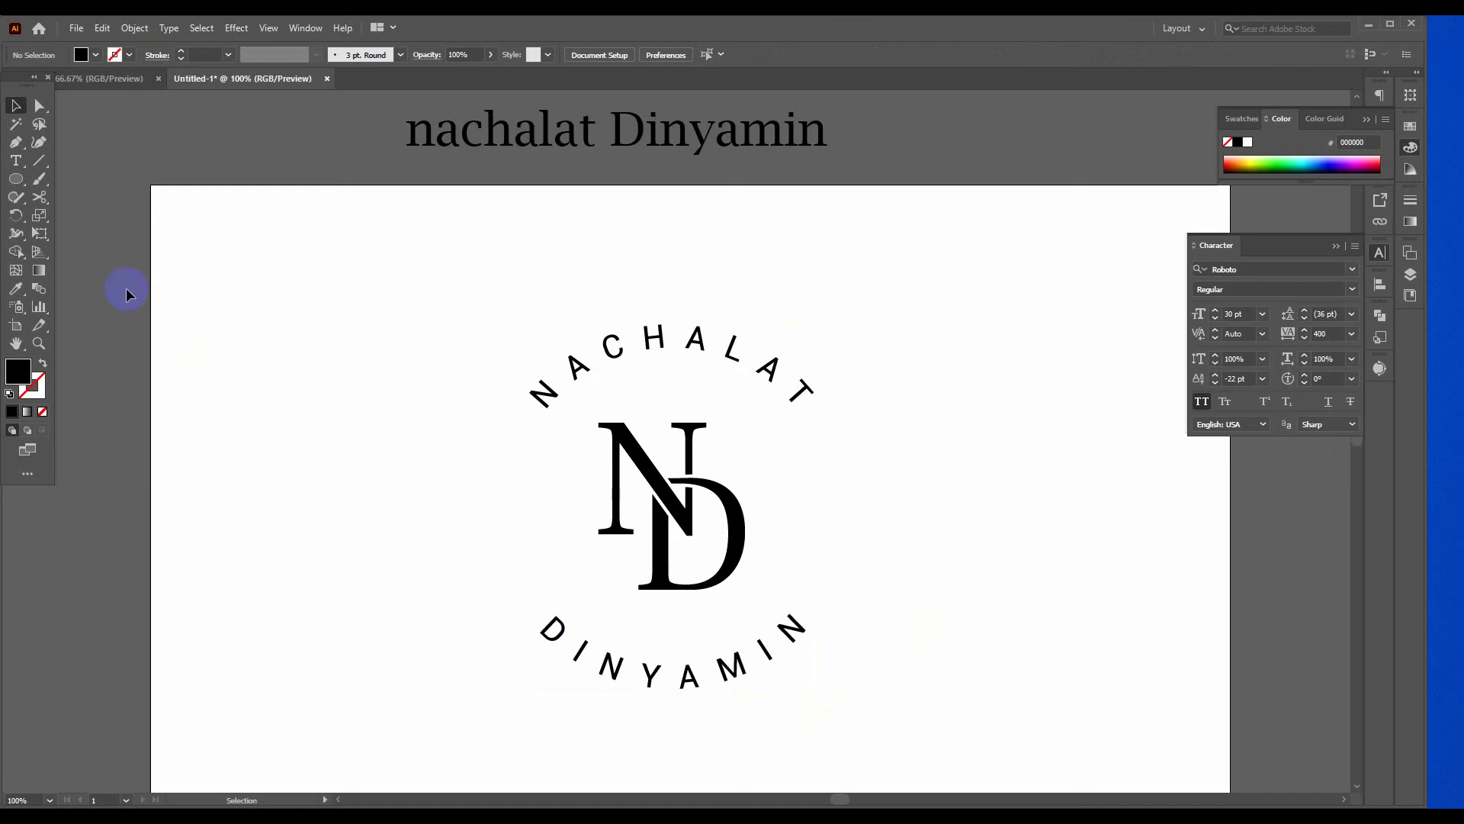
Draw a black five-pointed star about 33 px wide left of the monogram and duplicate it level on the monogram's right side.
left_click_drag(16, 179, 65, 249)
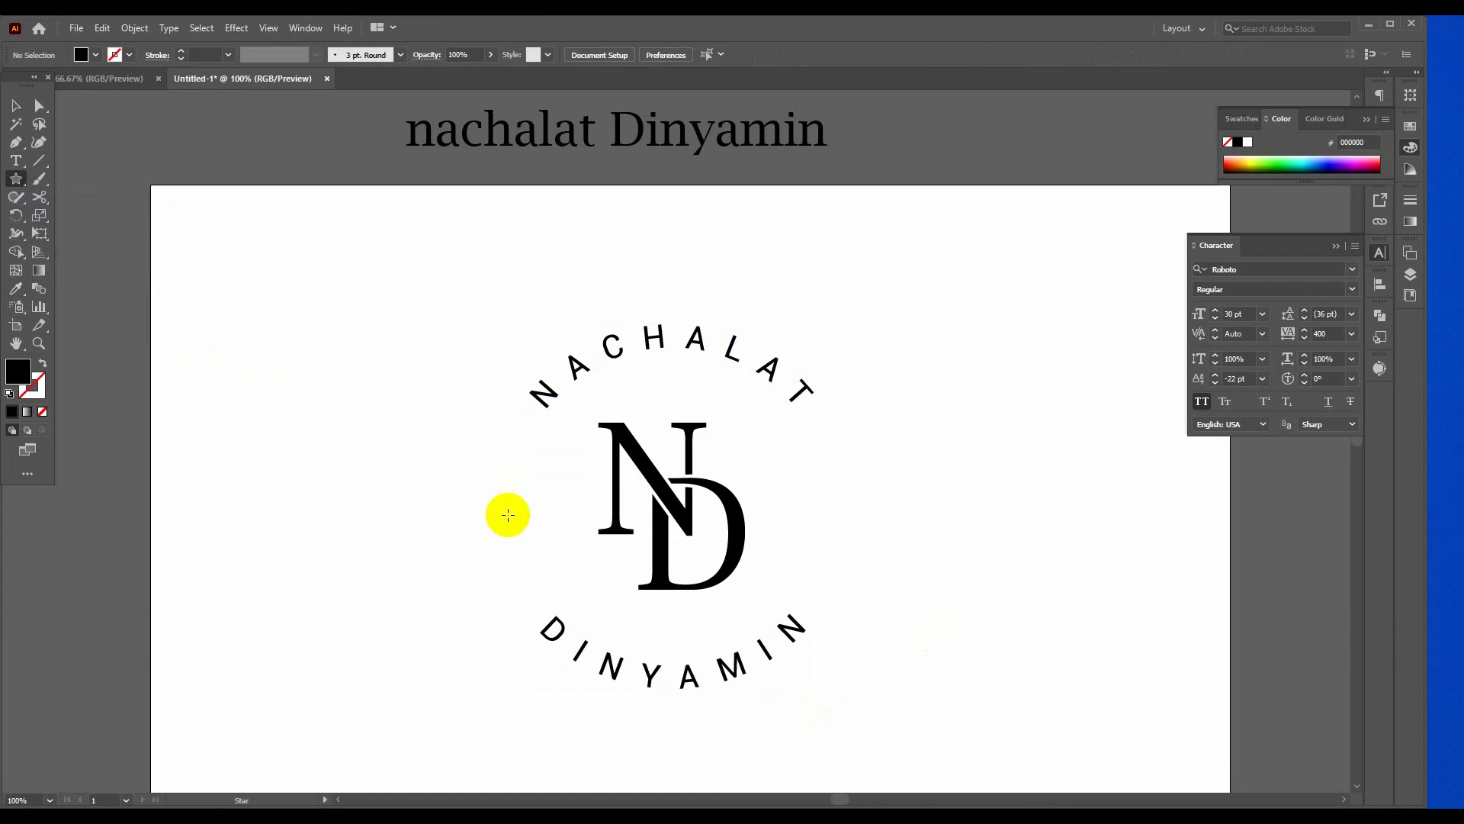
left_click_drag(508, 516, 513, 533)
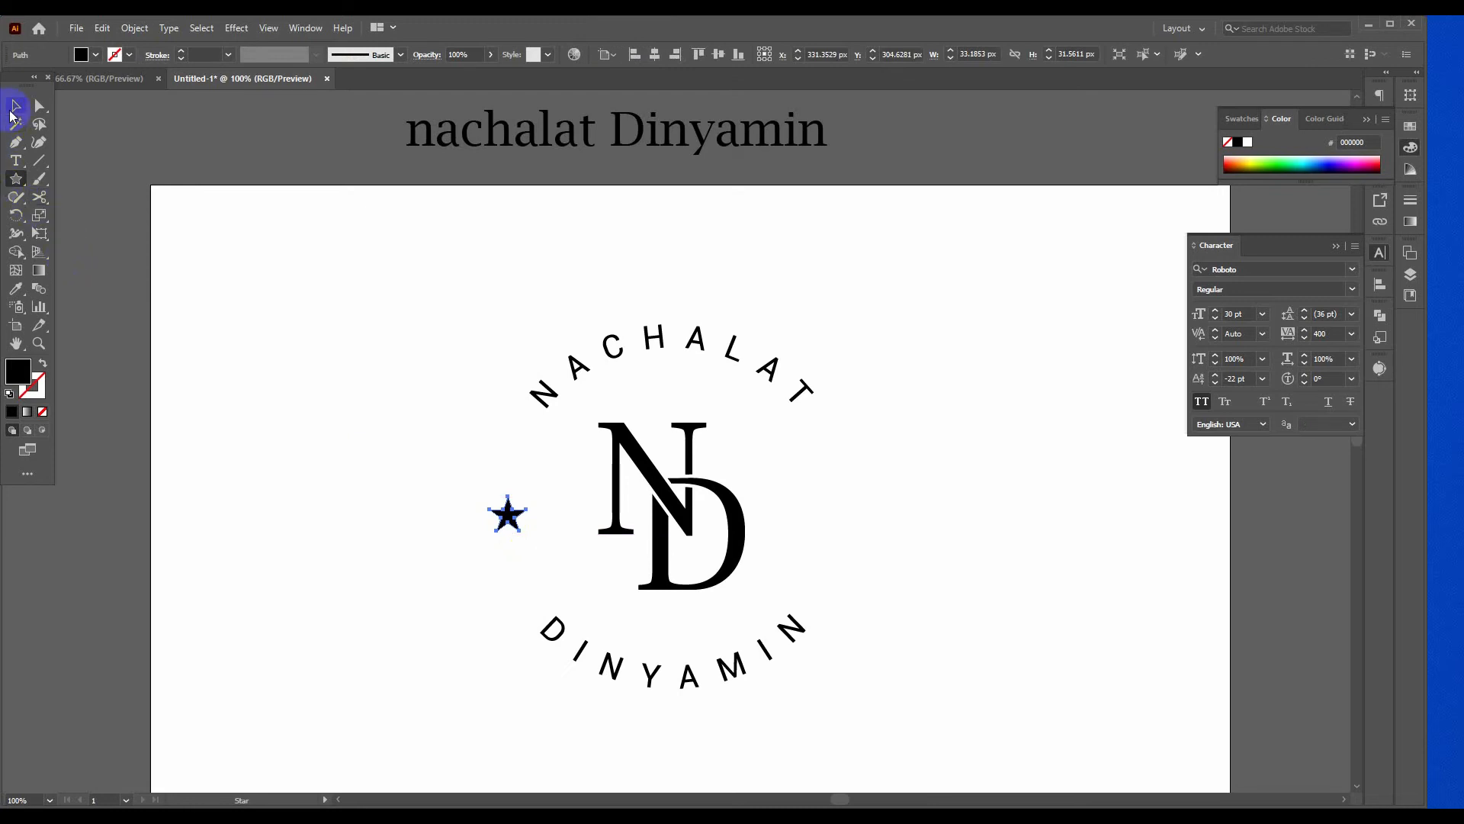
left_click(12, 111)
left_click(519, 548)
left_click_drag(507, 522, 830, 528)
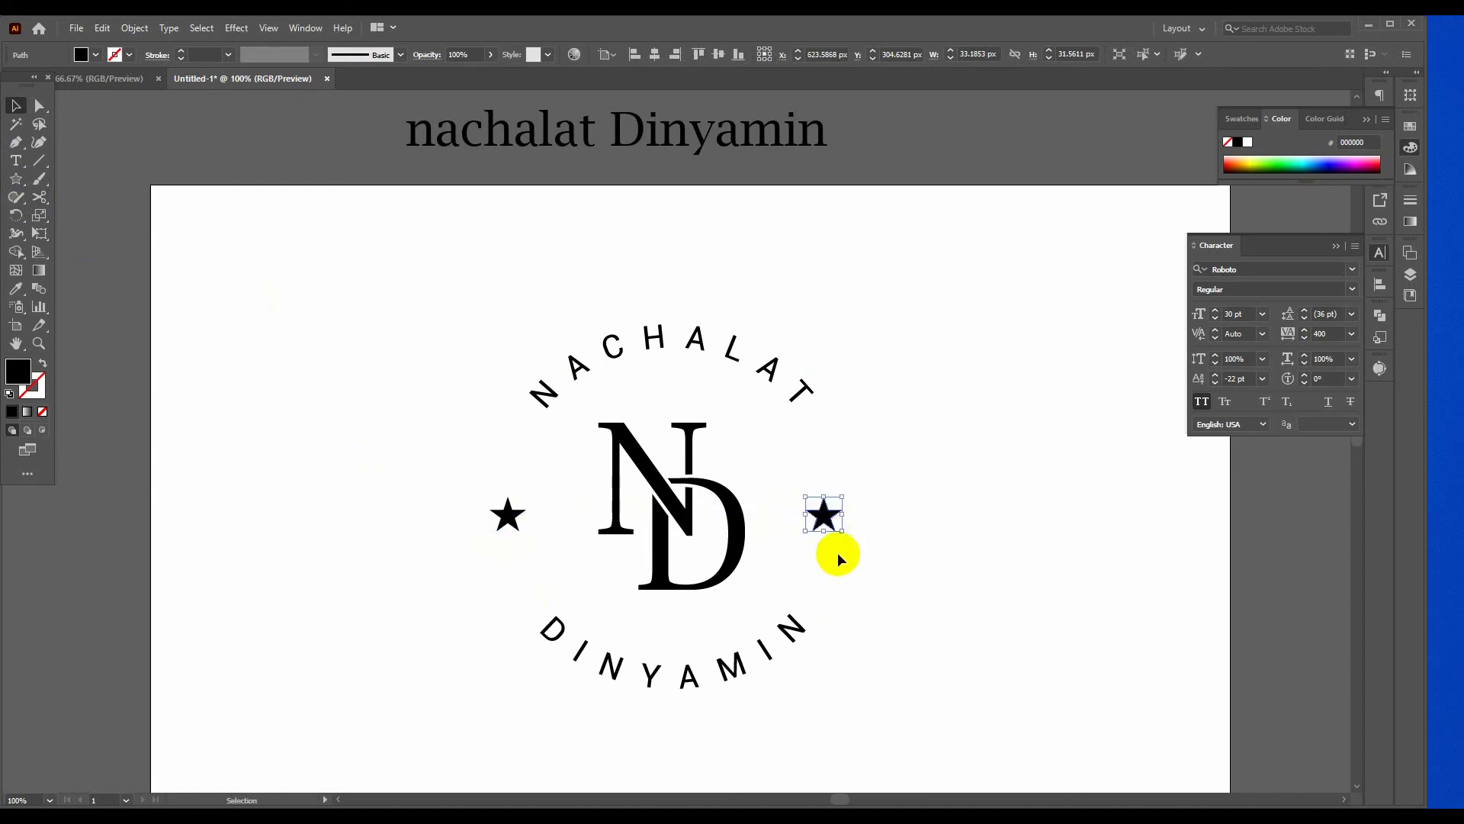
Group the two stars.
left_click(515, 514, "shift")
right_click(522, 513)
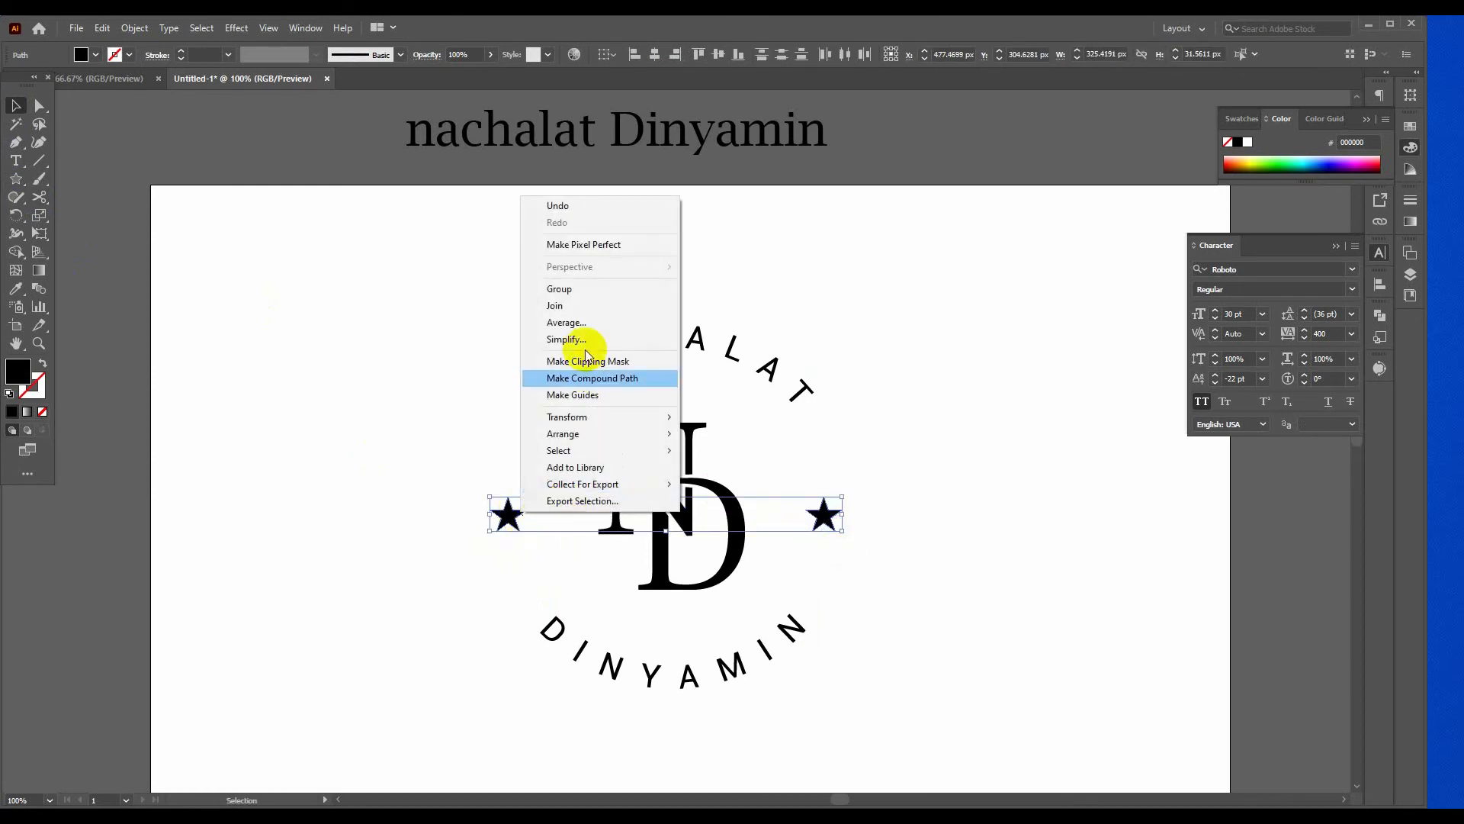
left_click(569, 292)
left_click(939, 330)
Group the two curved words together with the ND monogram.
left_click(549, 639)
left_click(628, 285)
left_click_drag(628, 285, 657, 602)
right_click(677, 486)
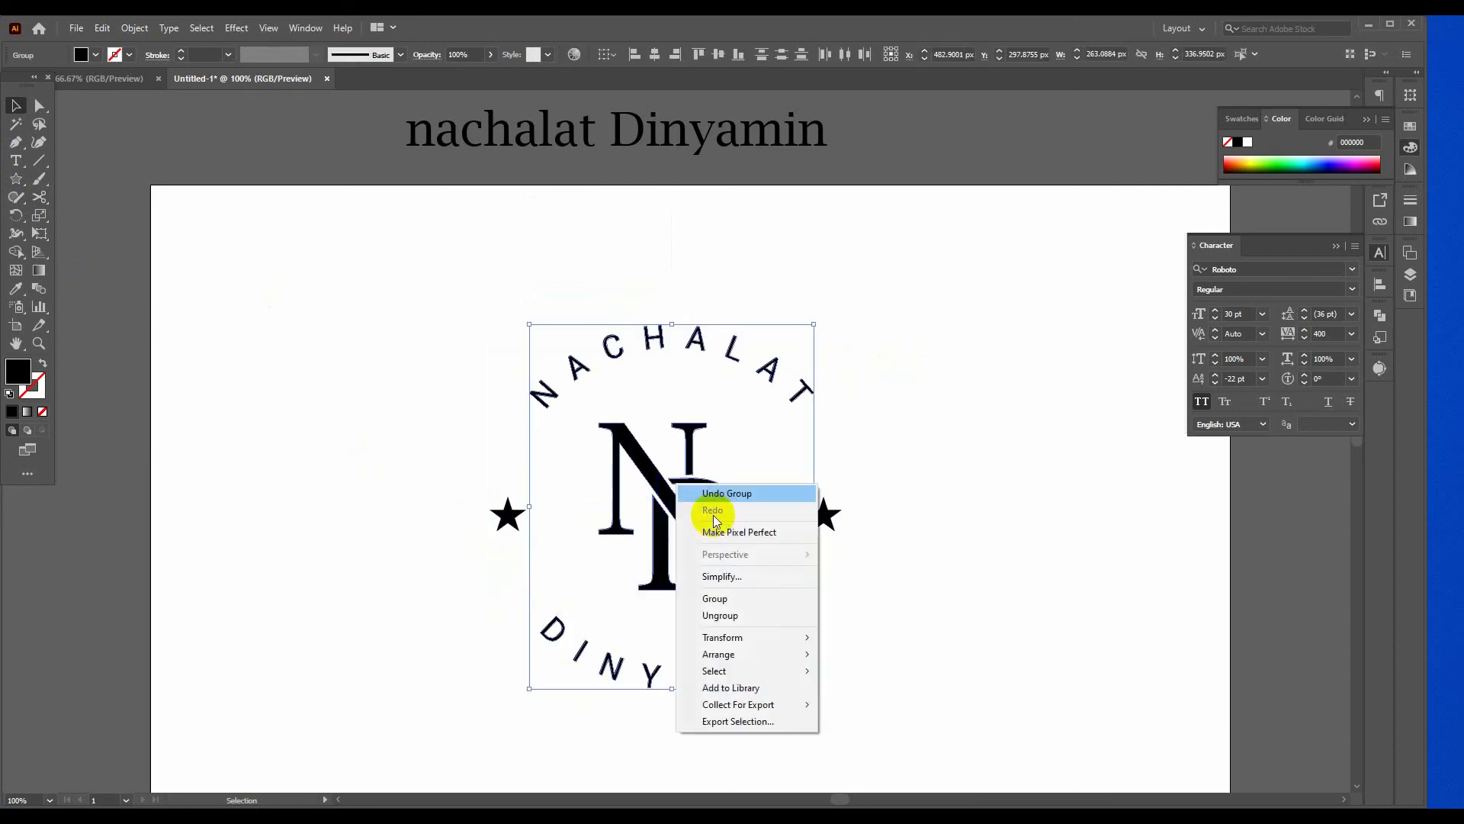
left_click(717, 598)
left_click(914, 483)
Align the pair of stars and the lettering group on their horizontal centres.
left_click(758, 556)
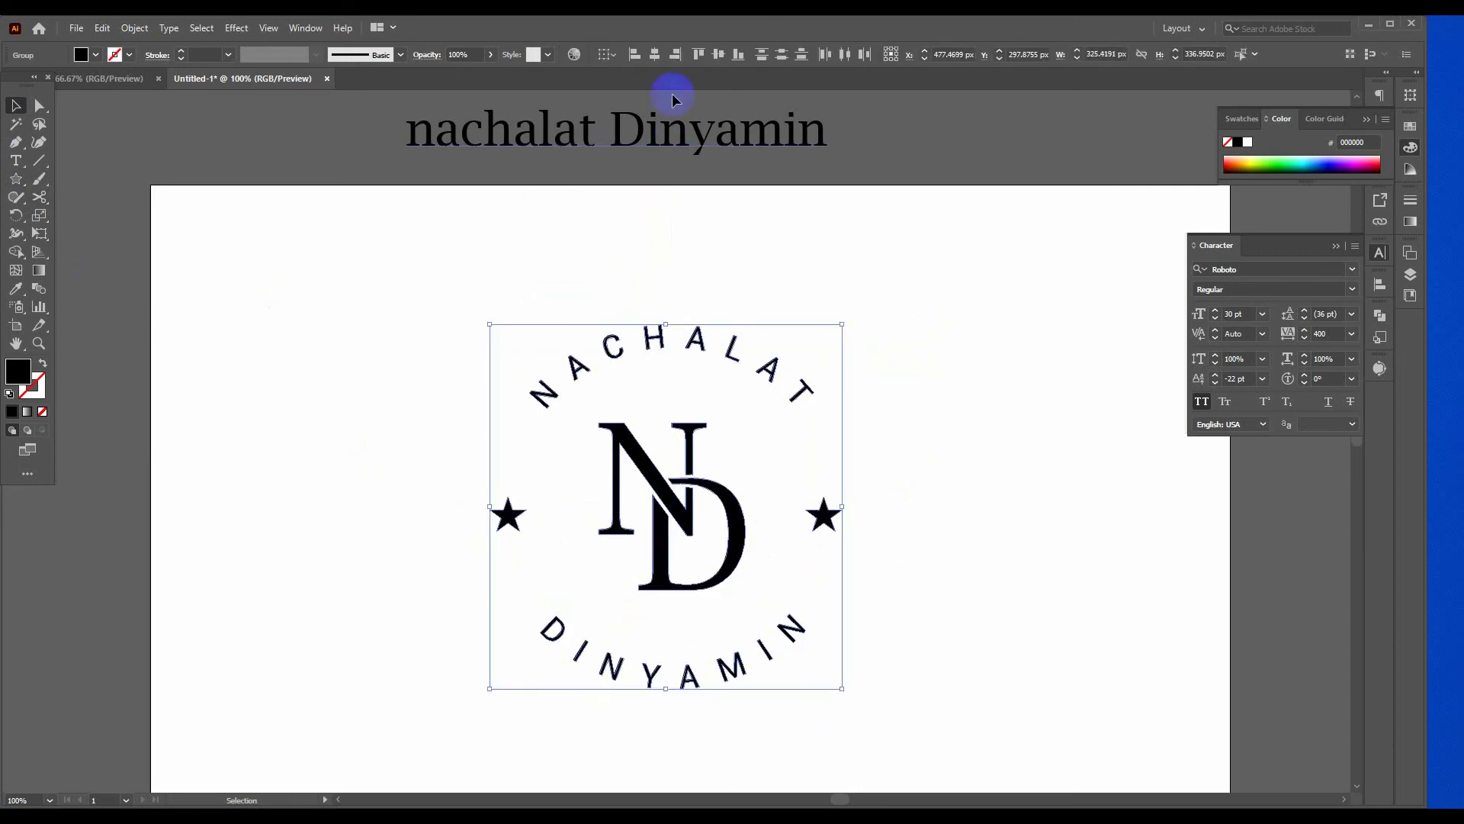
left_click(659, 55)
left_click(968, 474)
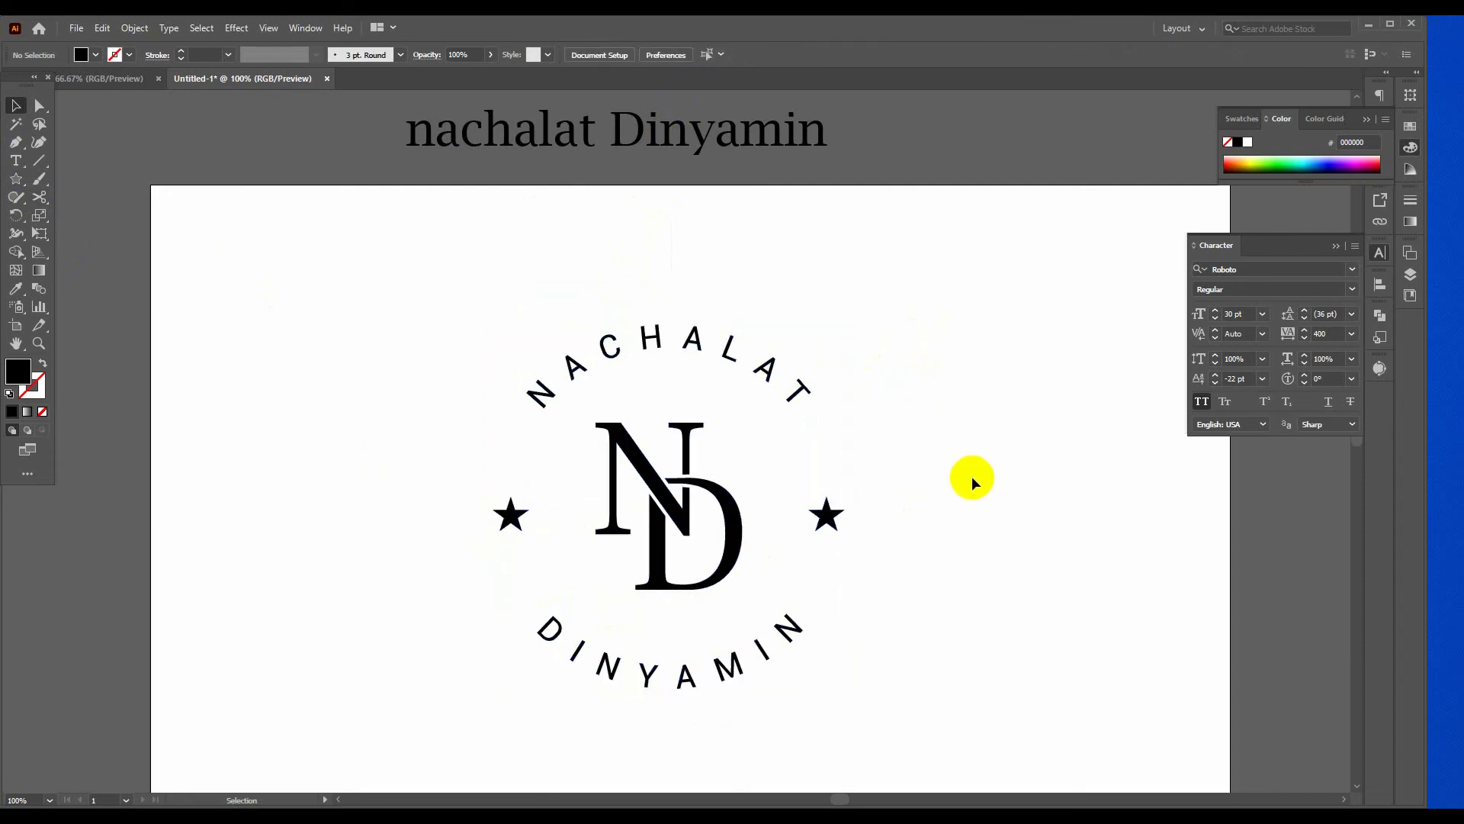
Group the stars and the lettering into one complete logo.
left_click(645, 588)
right_click(683, 474)
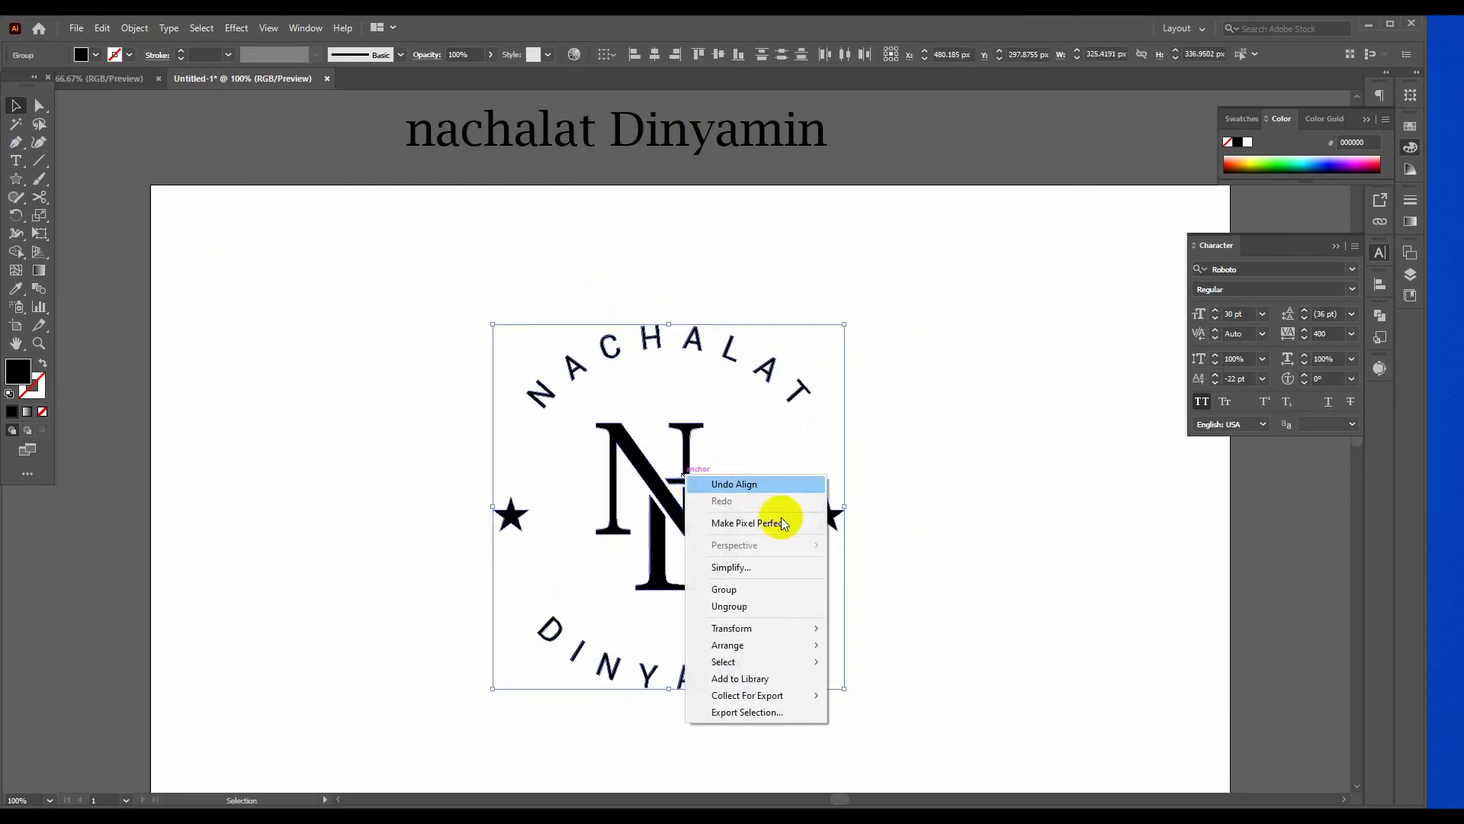
left_click(733, 589)
left_click(997, 521)
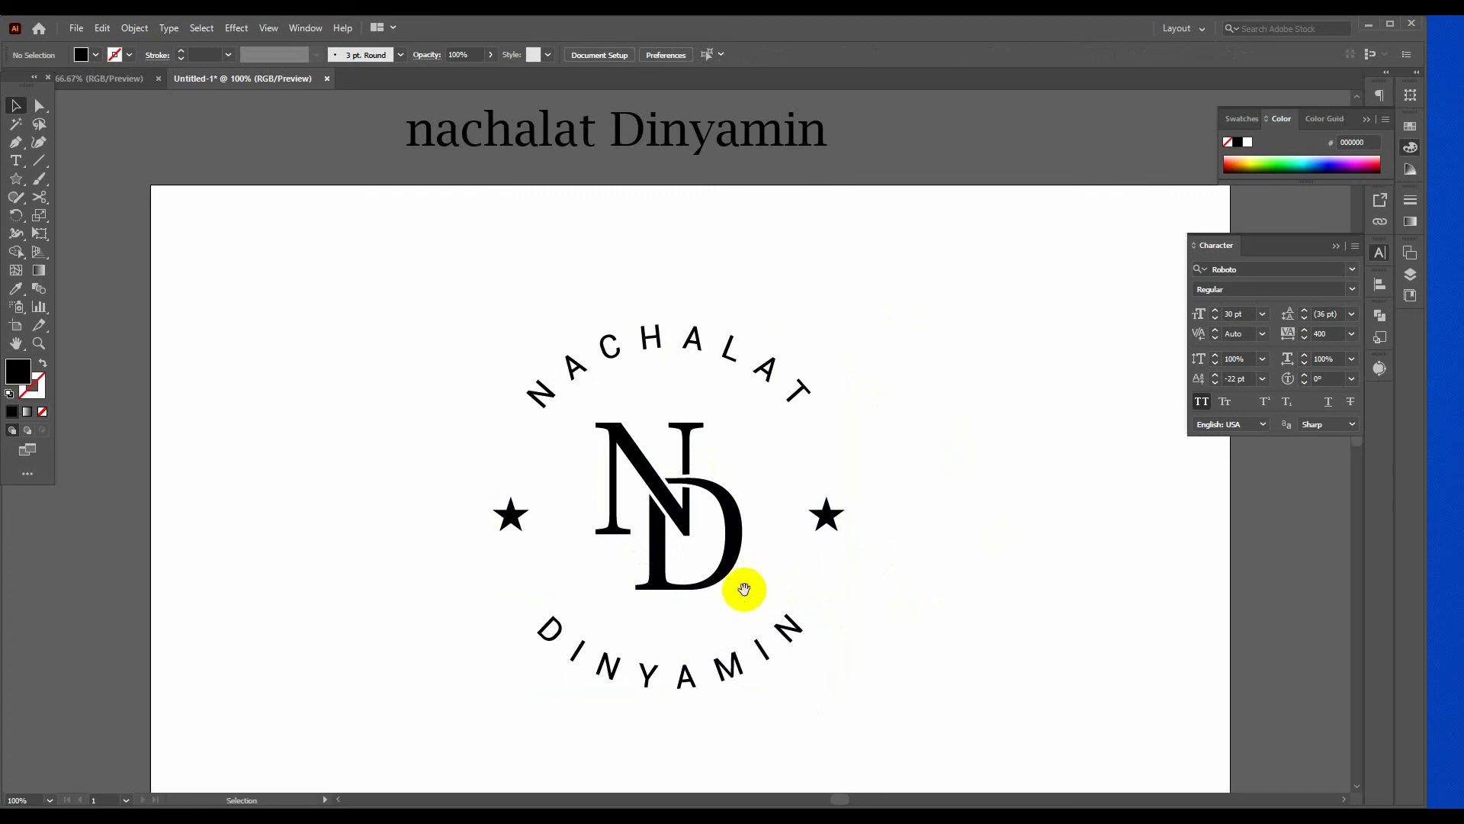
Scale the grouped logo down on the artboard.
left_click_drag(744, 592, 747, 470)
left_click(671, 546)
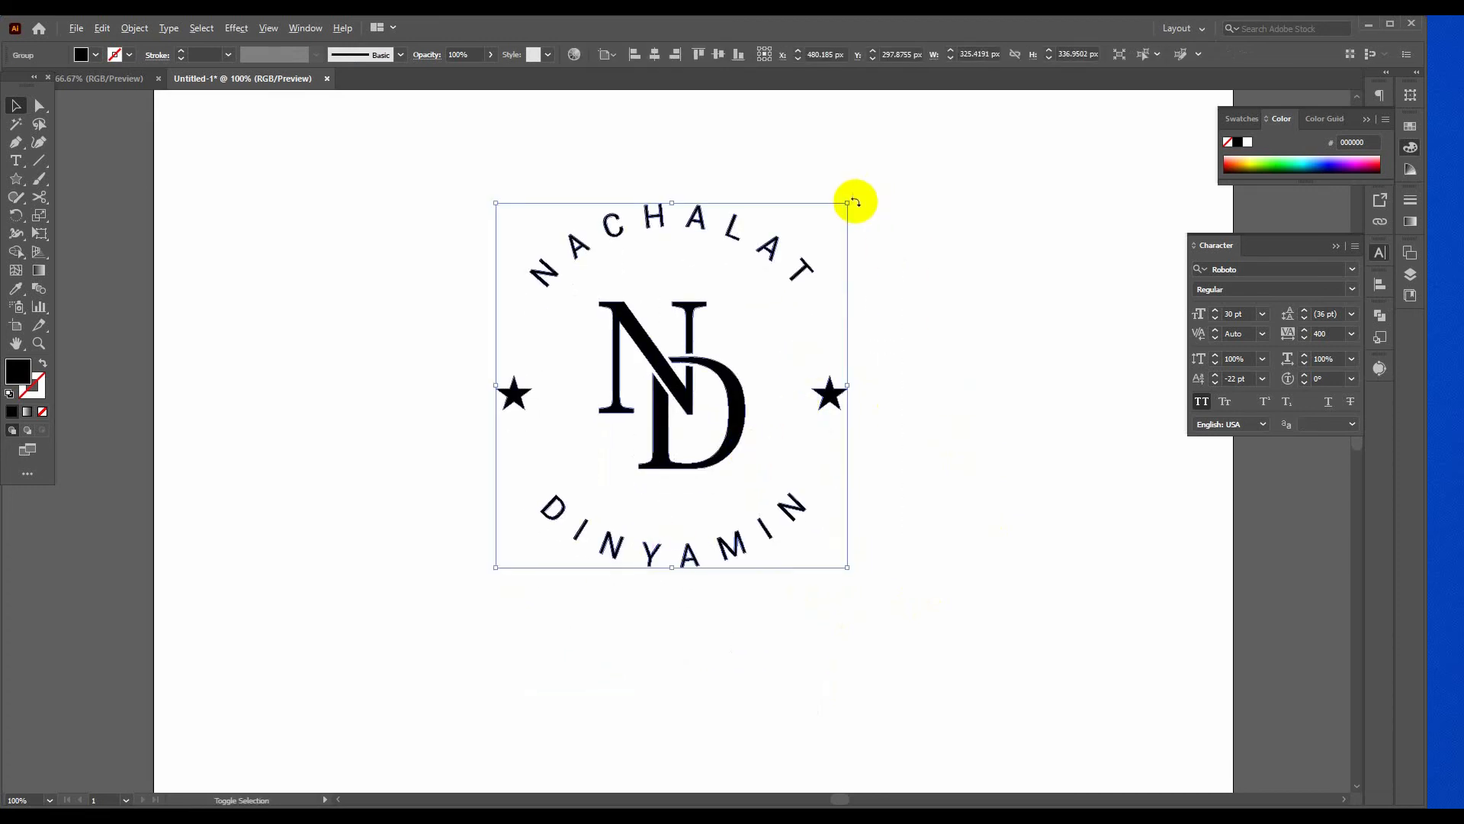
left_click_drag(847, 203, 771, 286)
left_click(895, 299)
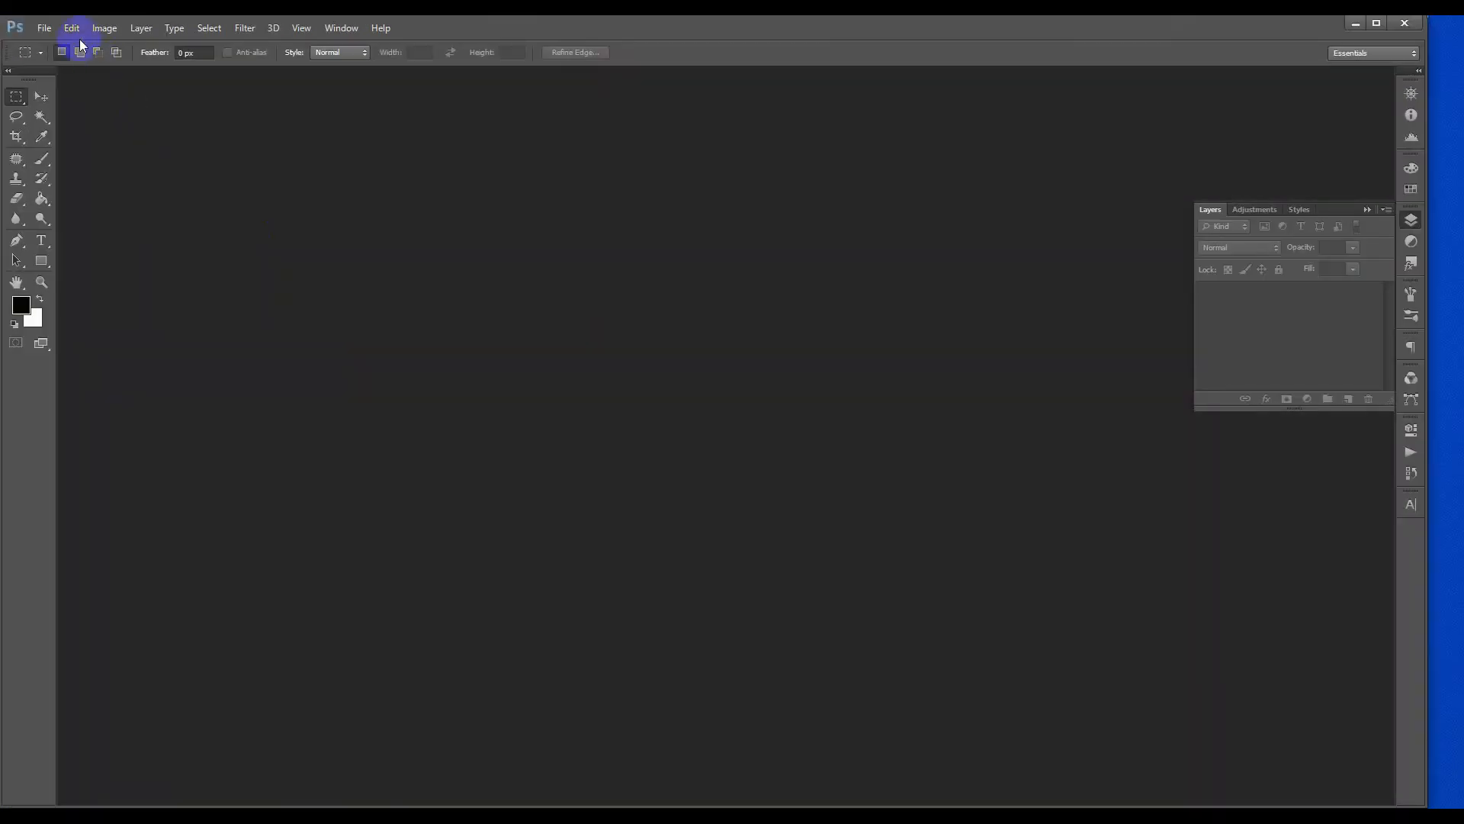
Open Sign_mockup.psd in Photoshop and open the contents of its "Your logo here" smart object.
left_click(52, 28)
left_click(58, 56)
double_click(681, 221)
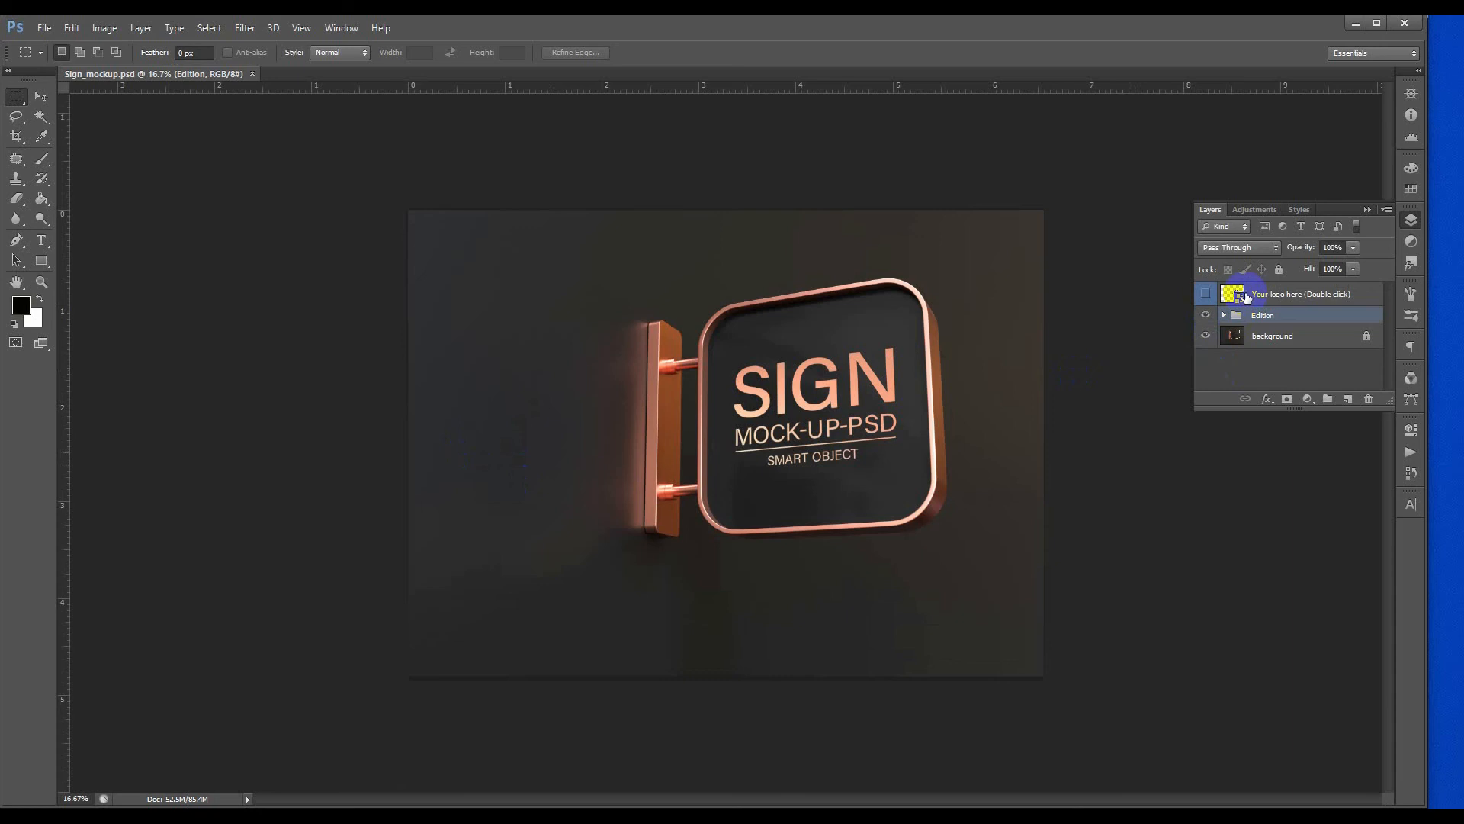
double_click(1239, 298)
left_click(719, 331)
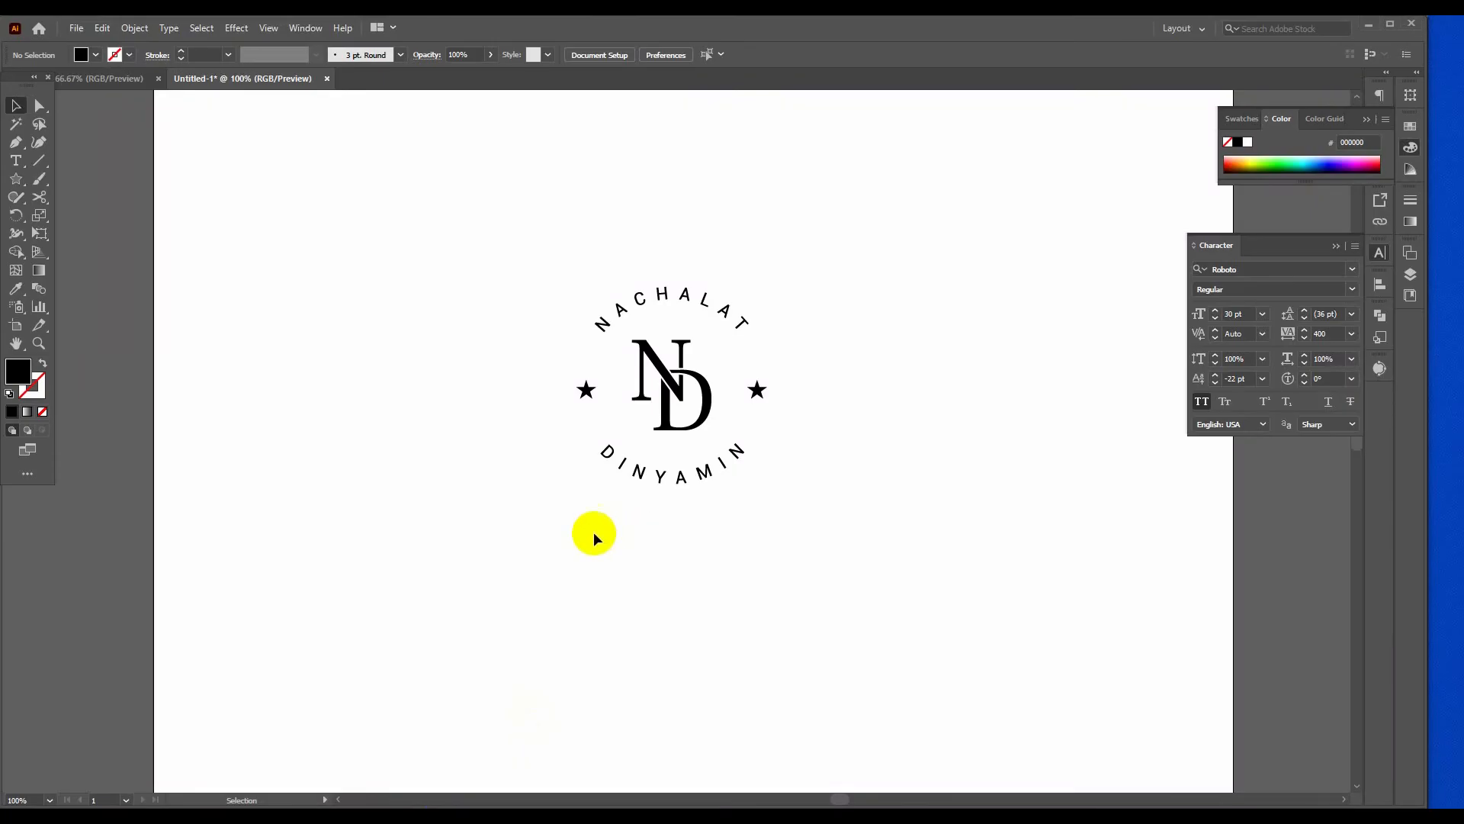
Bring the complete ND logo from Illustrator into the Photoshop smart object, centred on the canvas and scaled to about 70%.
left_click_drag(693, 369, 442, 816)
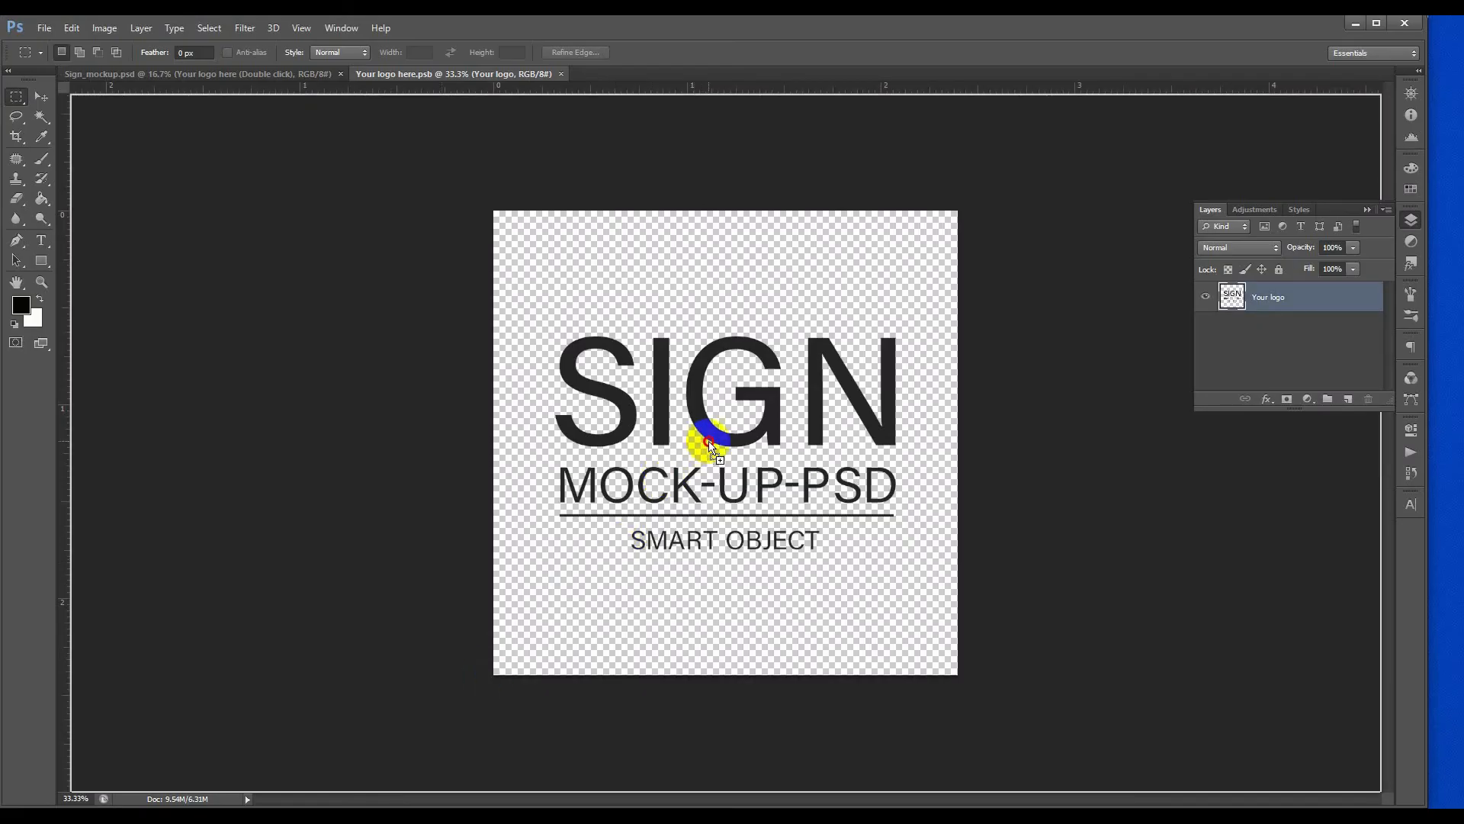
left_click_drag(709, 446, 808, 436)
left_click_drag(949, 212, 885, 279)
left_click_drag(786, 471, 787, 471)
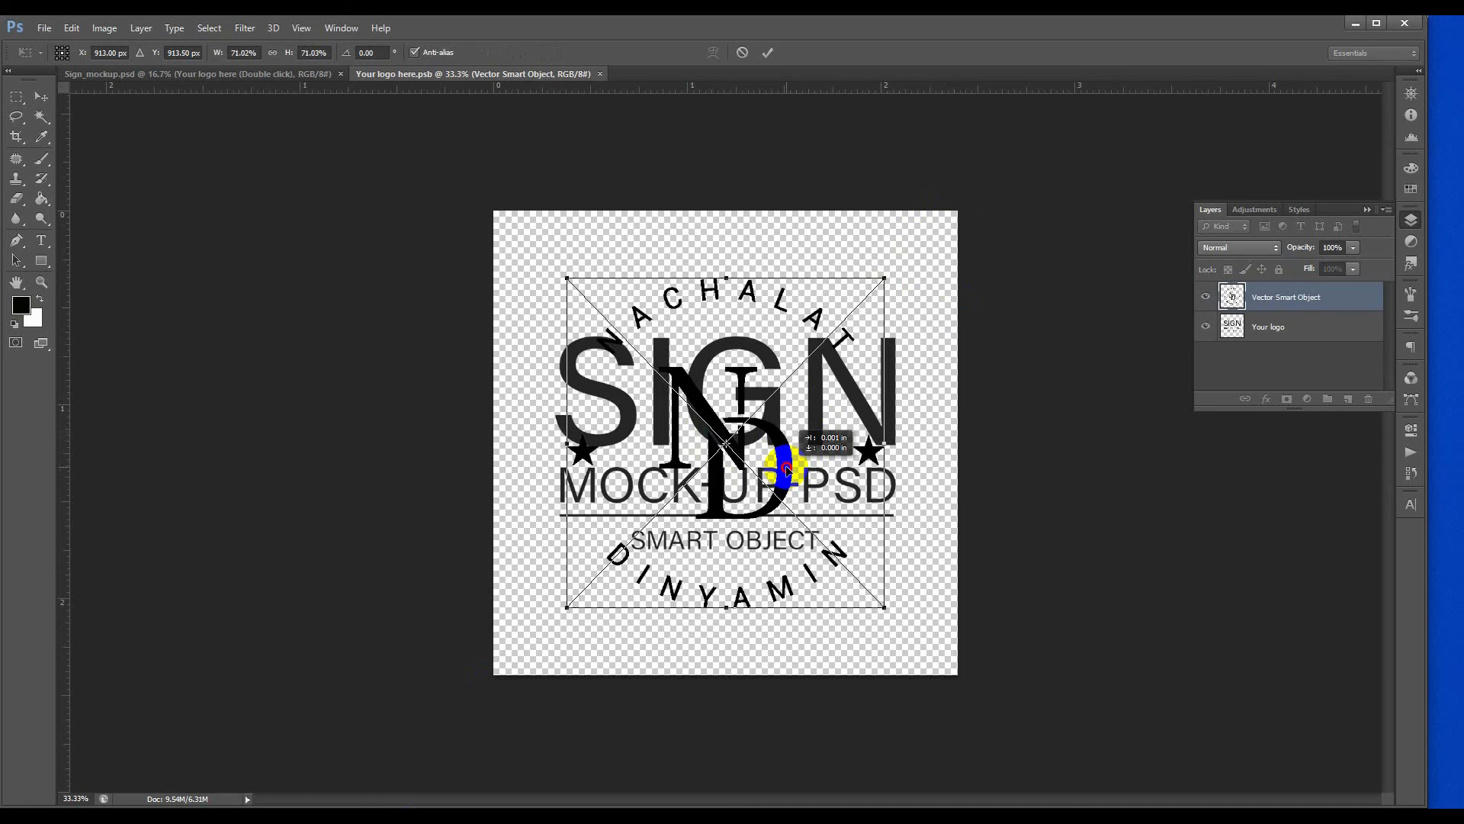
left_click_drag(883, 280, 878, 284)
key("Return")
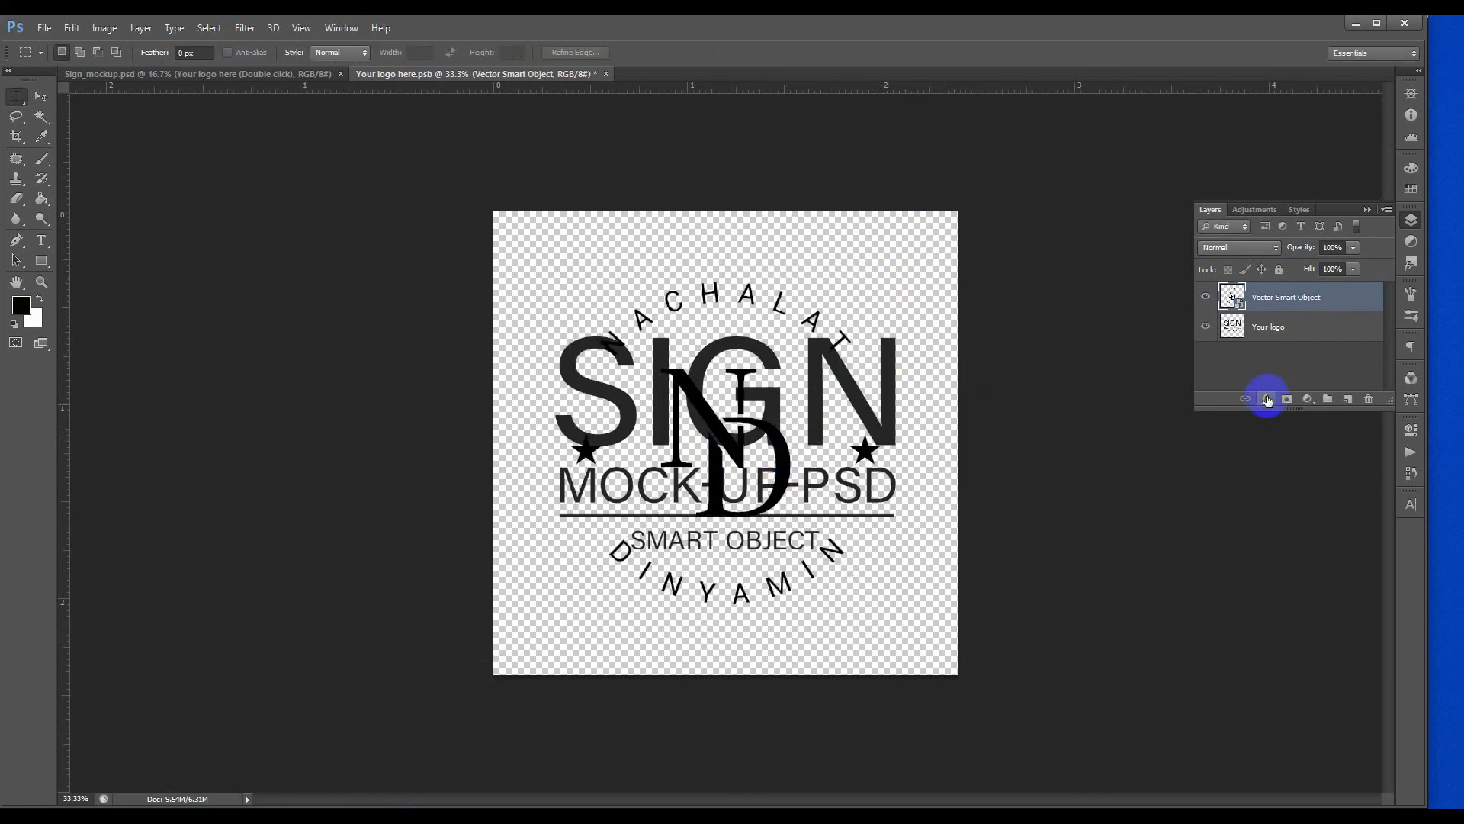
Hide the placeholder "Your logo" layer, save the smart object, and return to the Sign_mockup.psd document.
left_click(1205, 326)
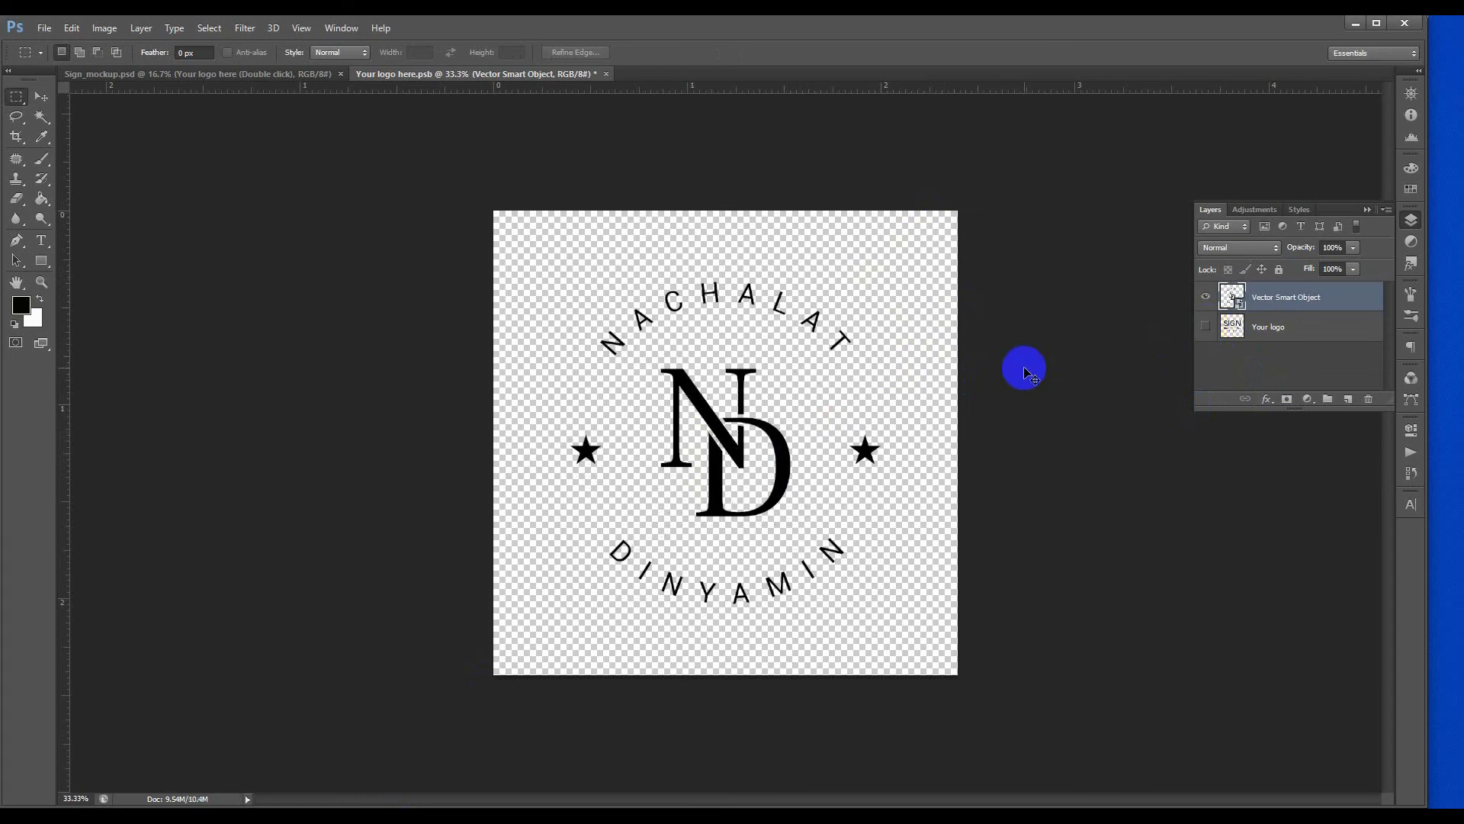
key("ctrl+s")
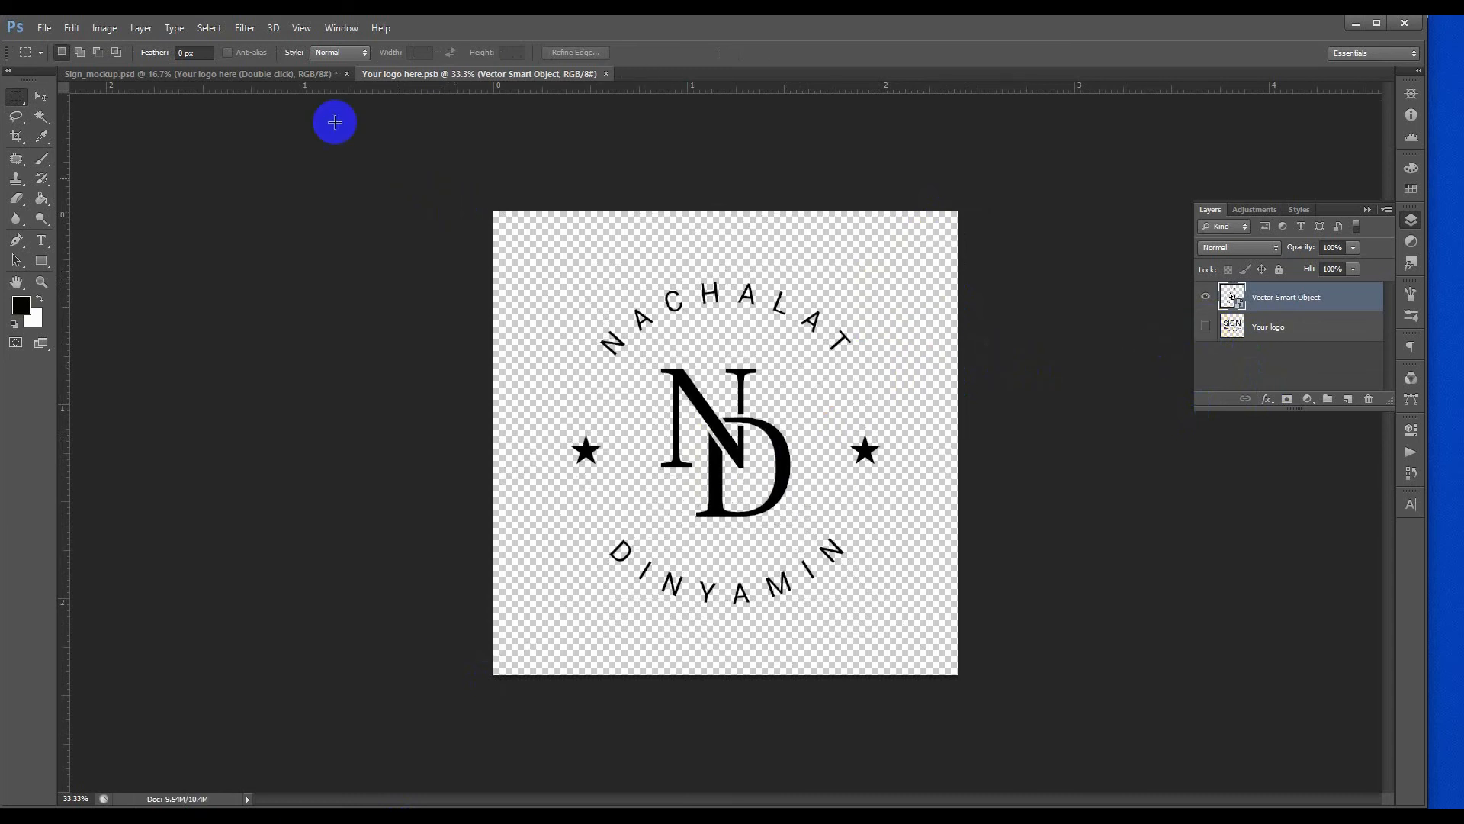
left_click(267, 72)
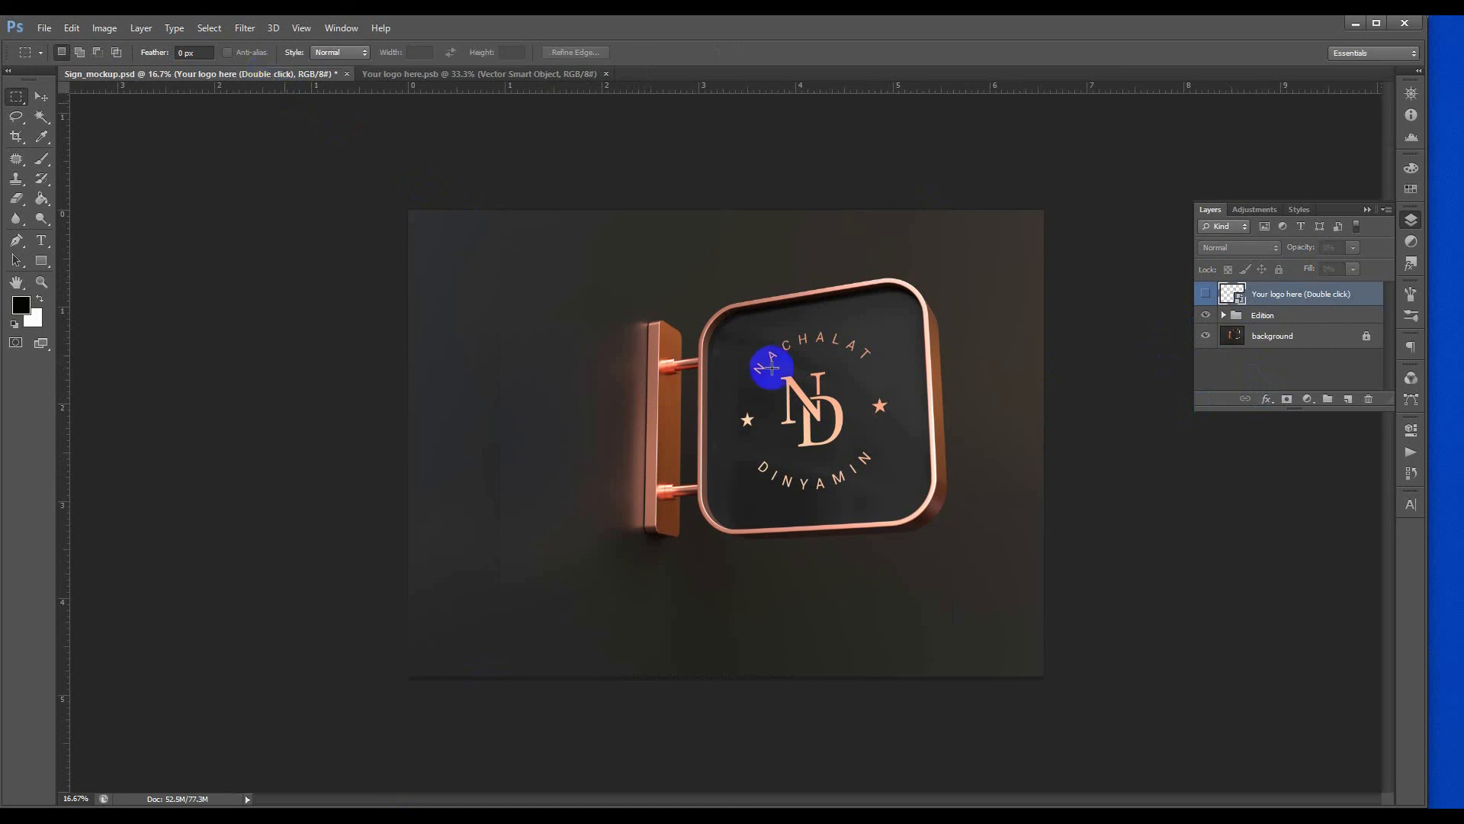
Save a copy of the sign mockup as a JPEG named "ND Letter logo" in the shop-sign-mockup-black-wall.jpg folder.
key("ctrl+shift+s")
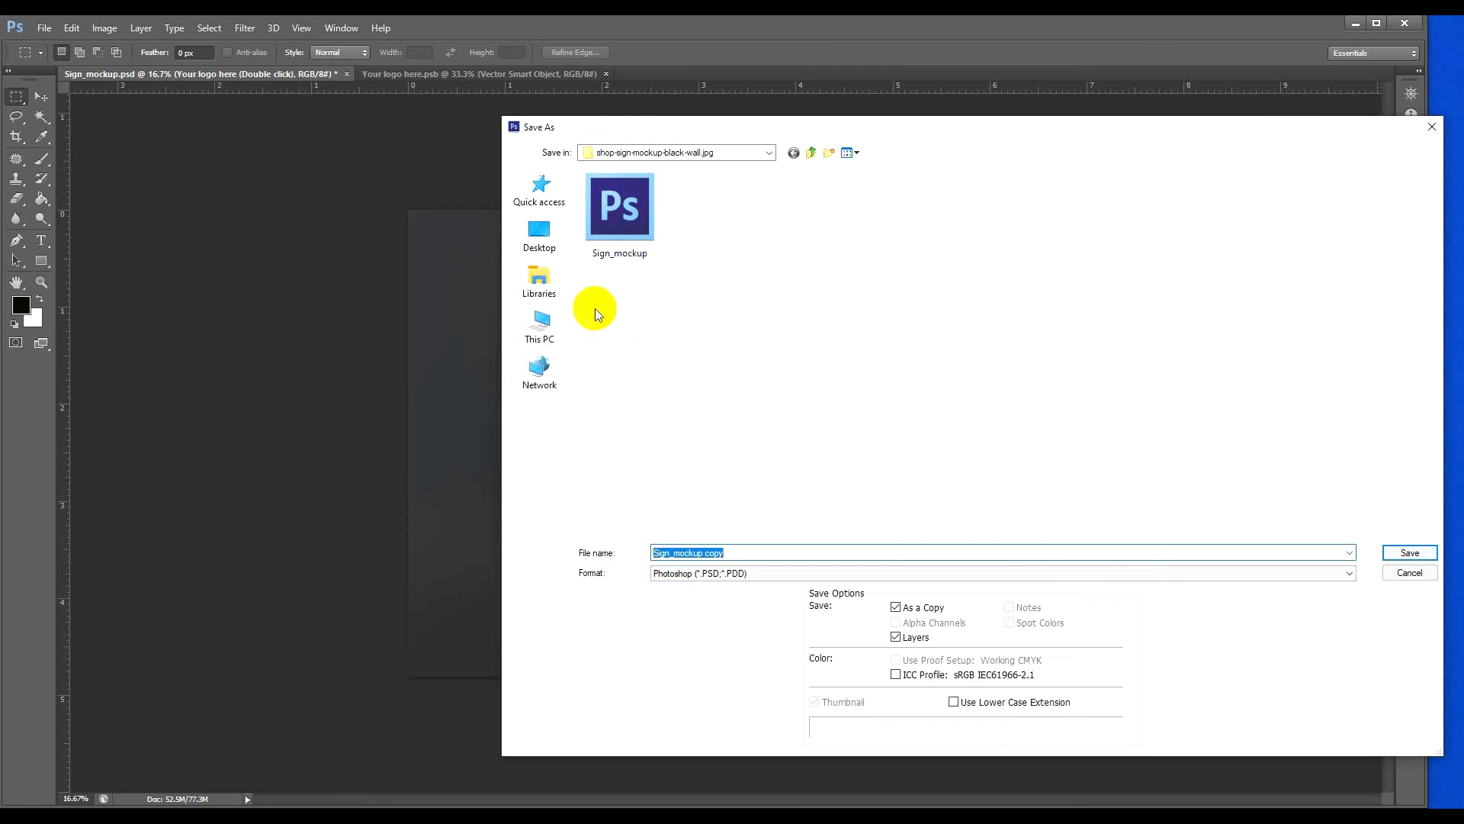
left_click(711, 574)
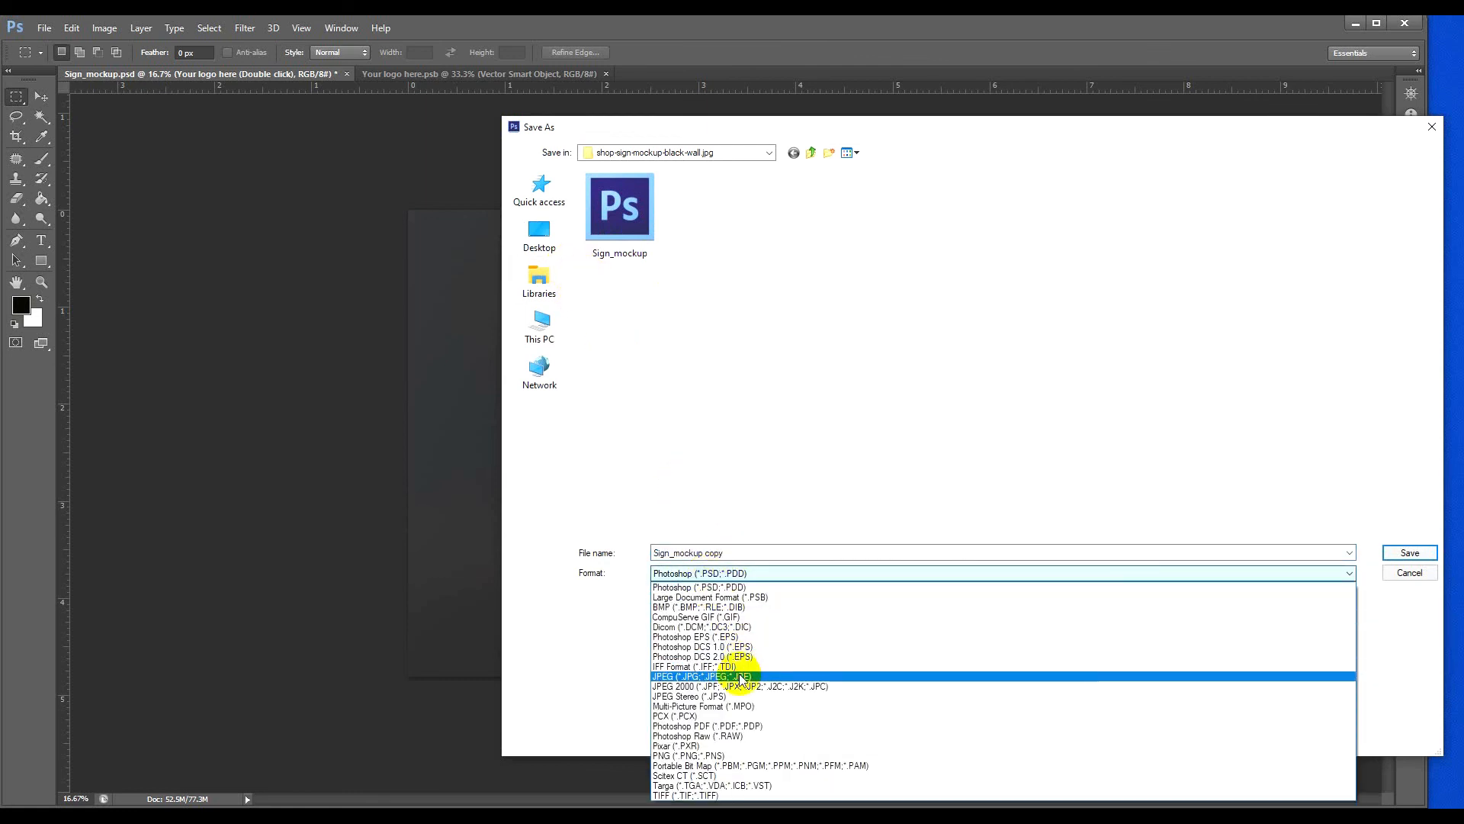
left_click(740, 677)
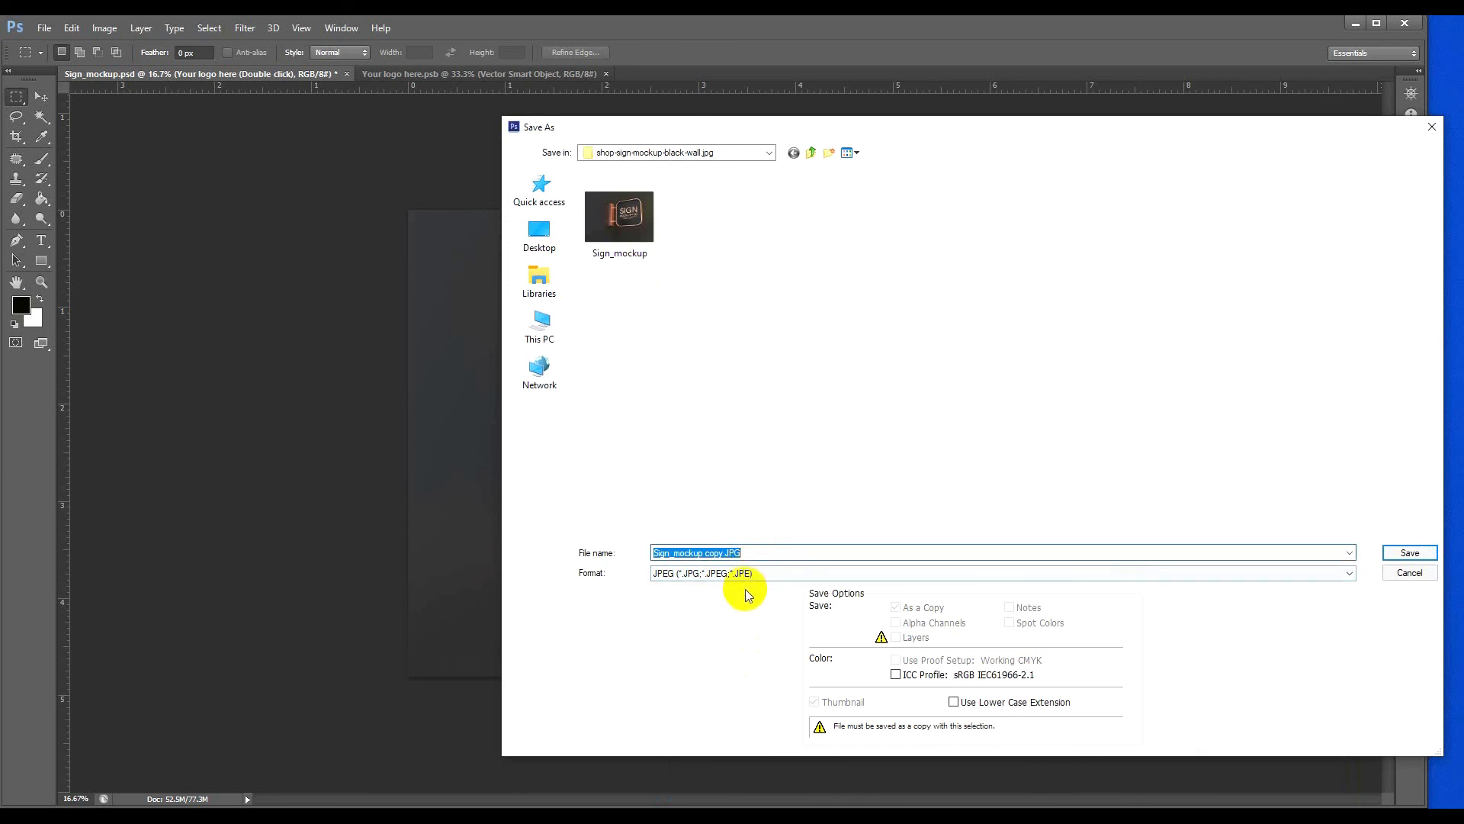
type("ND ")
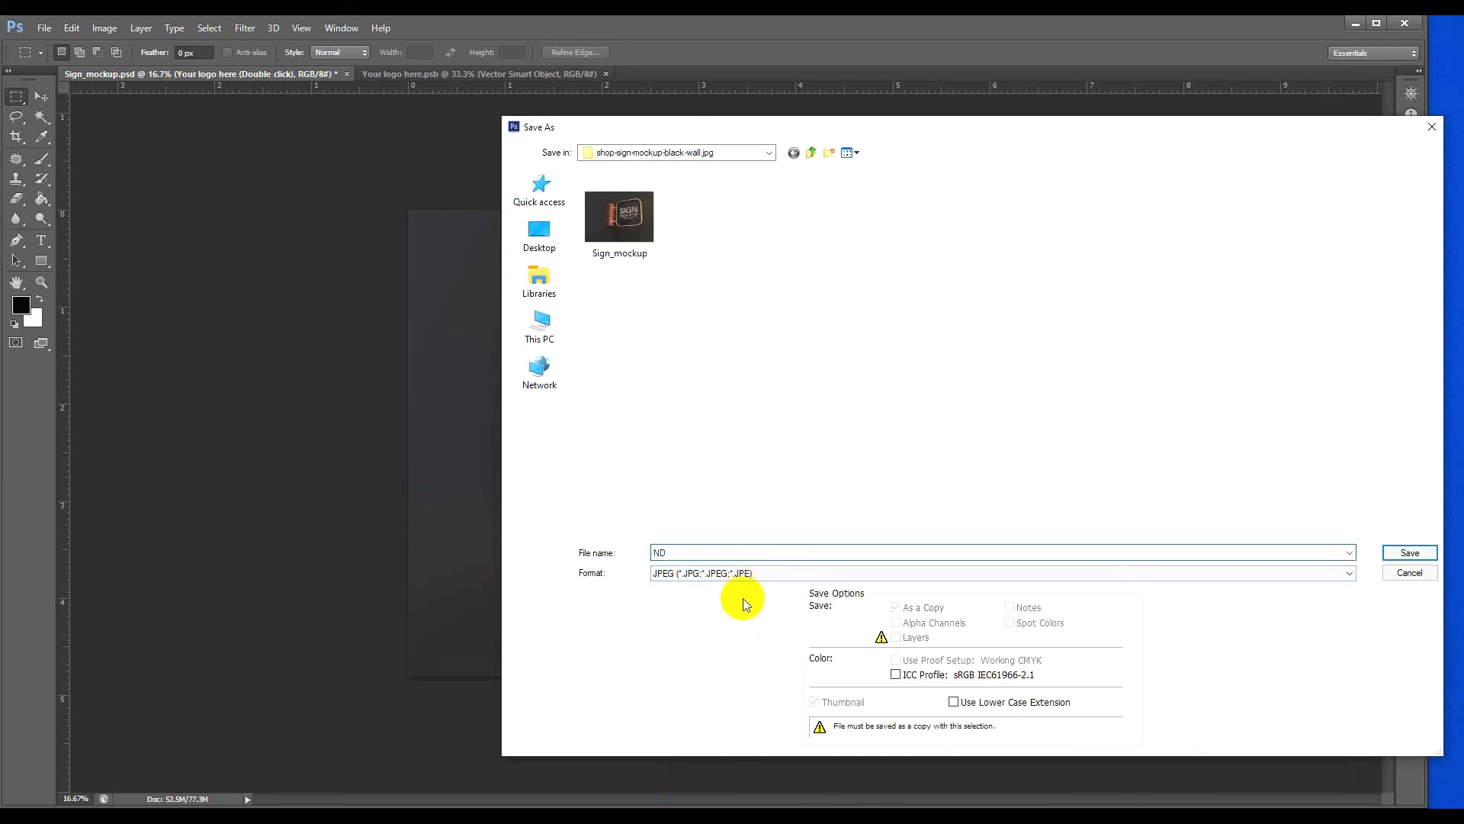
type("Letter logo")
left_click(1412, 552)
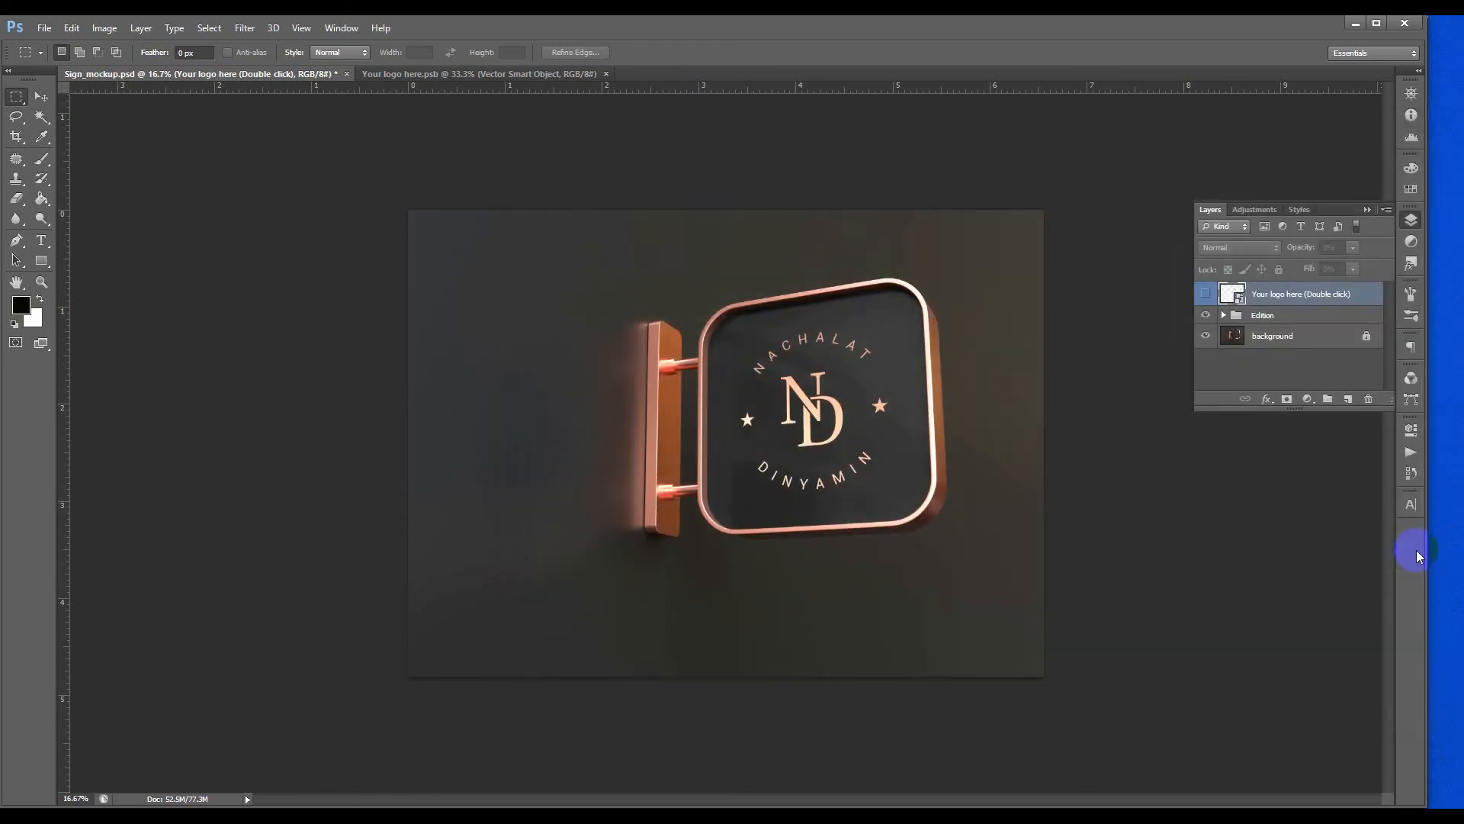
left_click(732, 230)
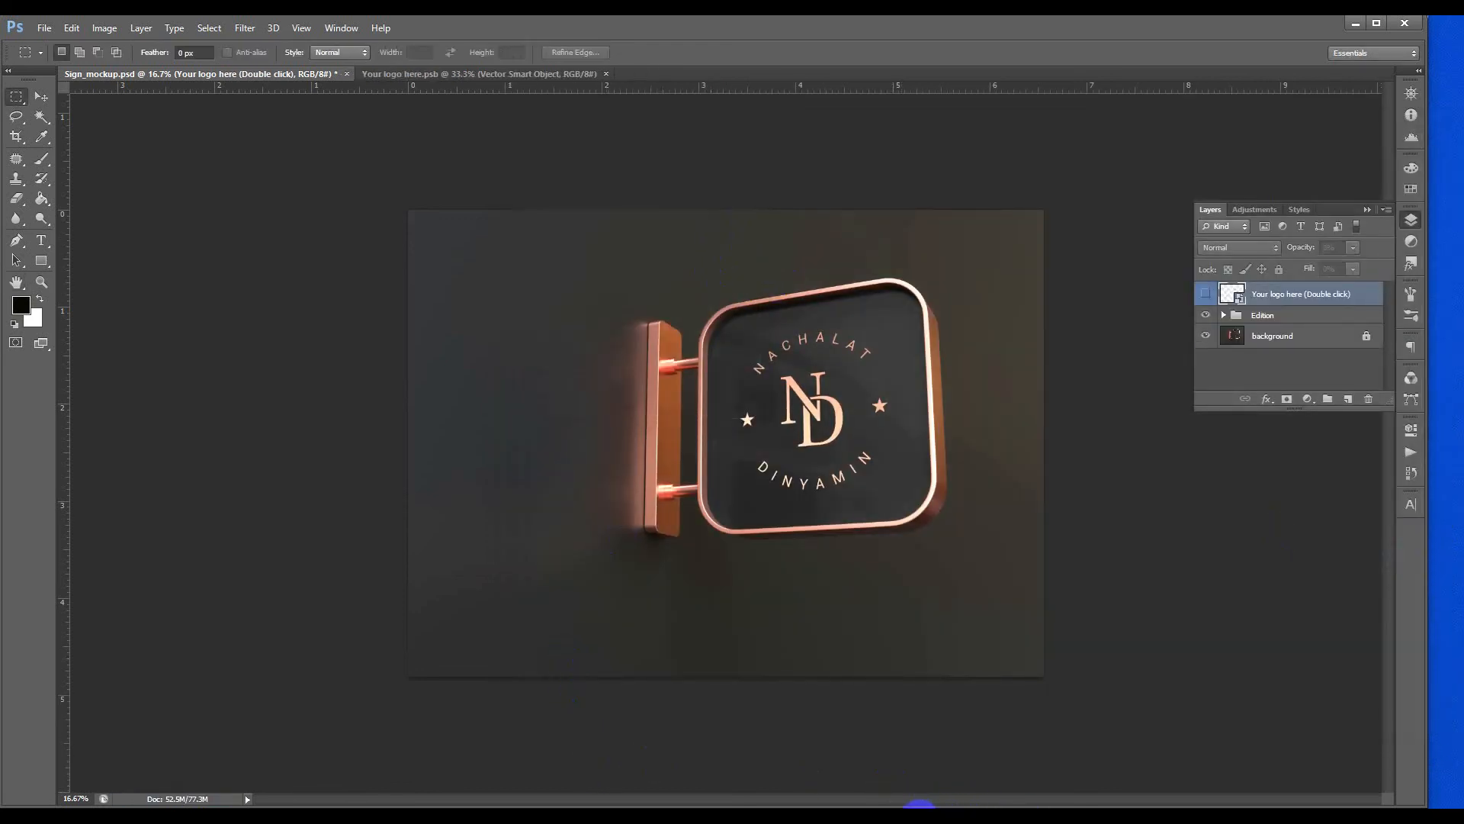
Switch to File Explorer and view the "ND Letter logo" image from the shop-sign-mockup-black-wall.jpg folder up close.
left_click(920, 820)
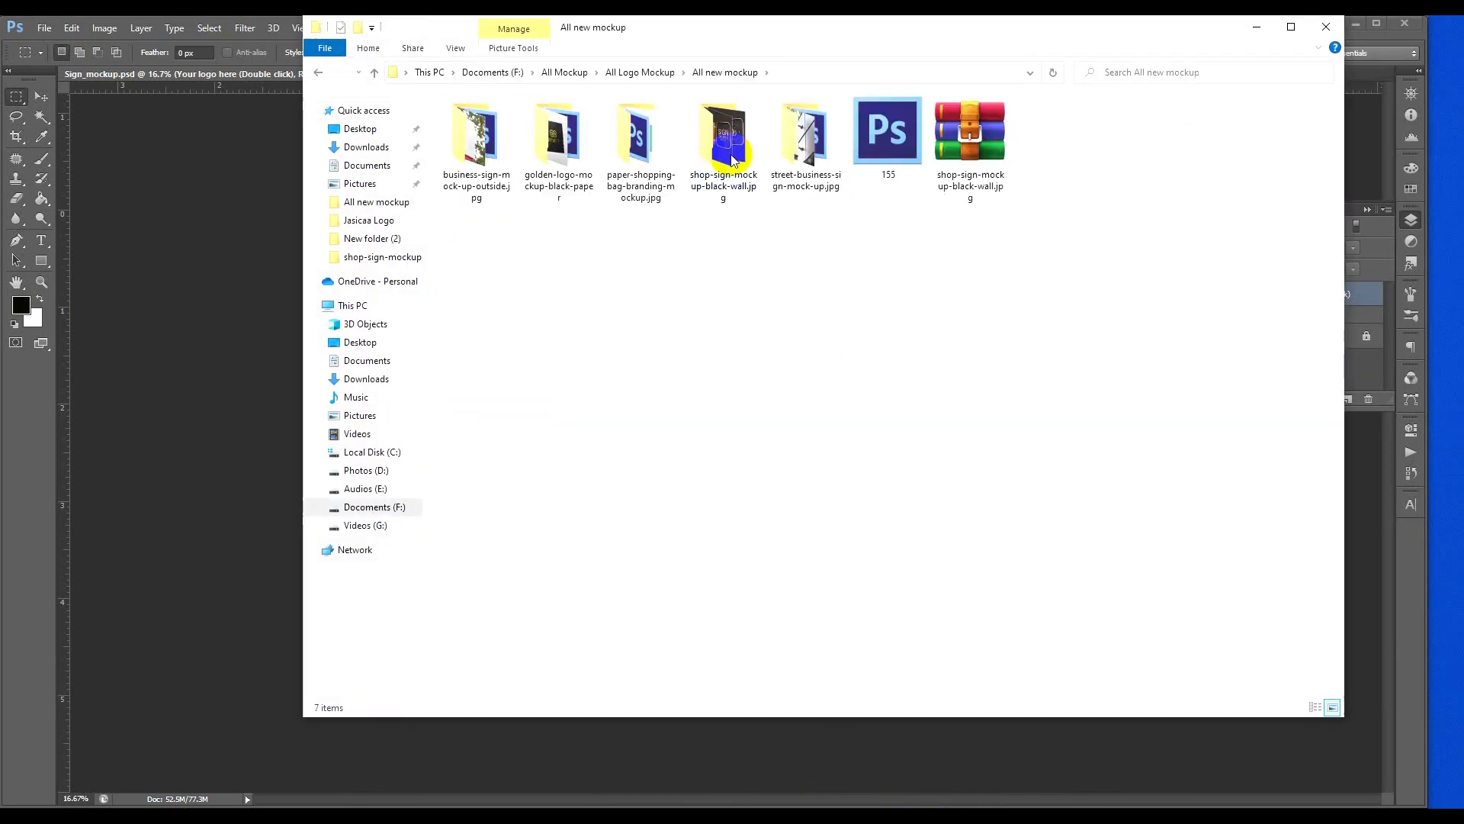
double_click(730, 151)
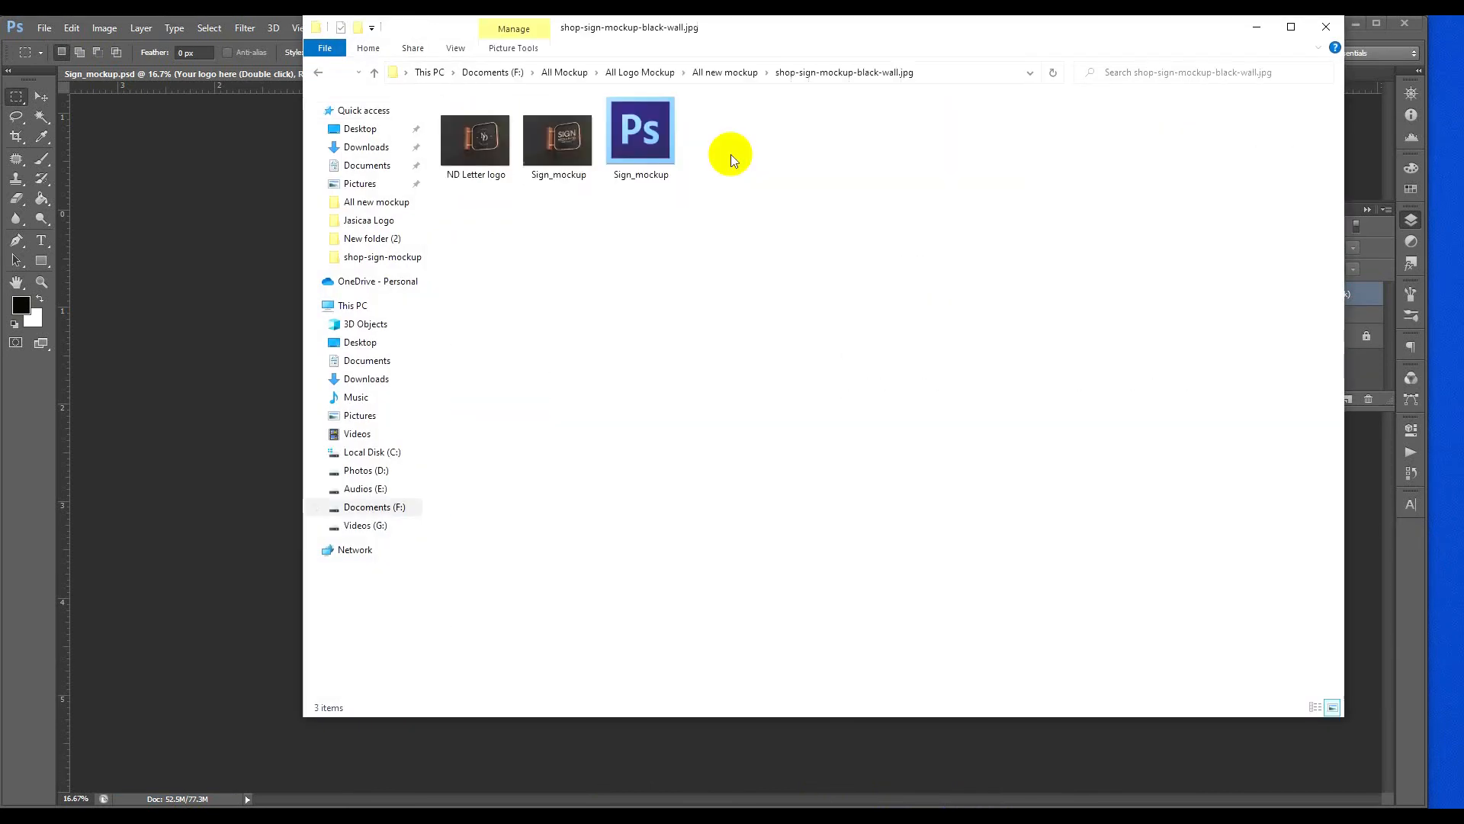
left_click(489, 159)
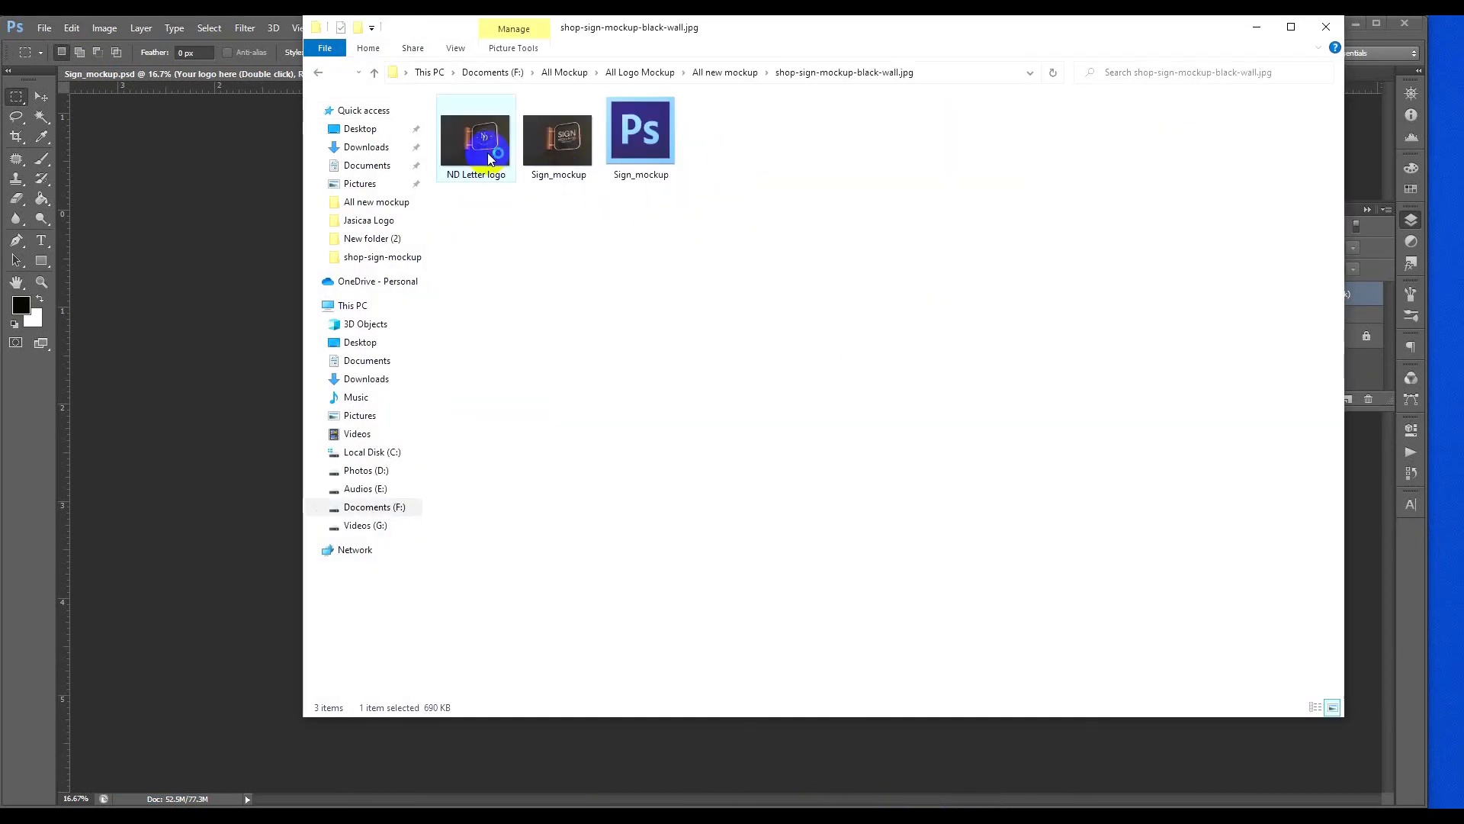
double_click(489, 158)
scroll(648, 345, "up", 2)
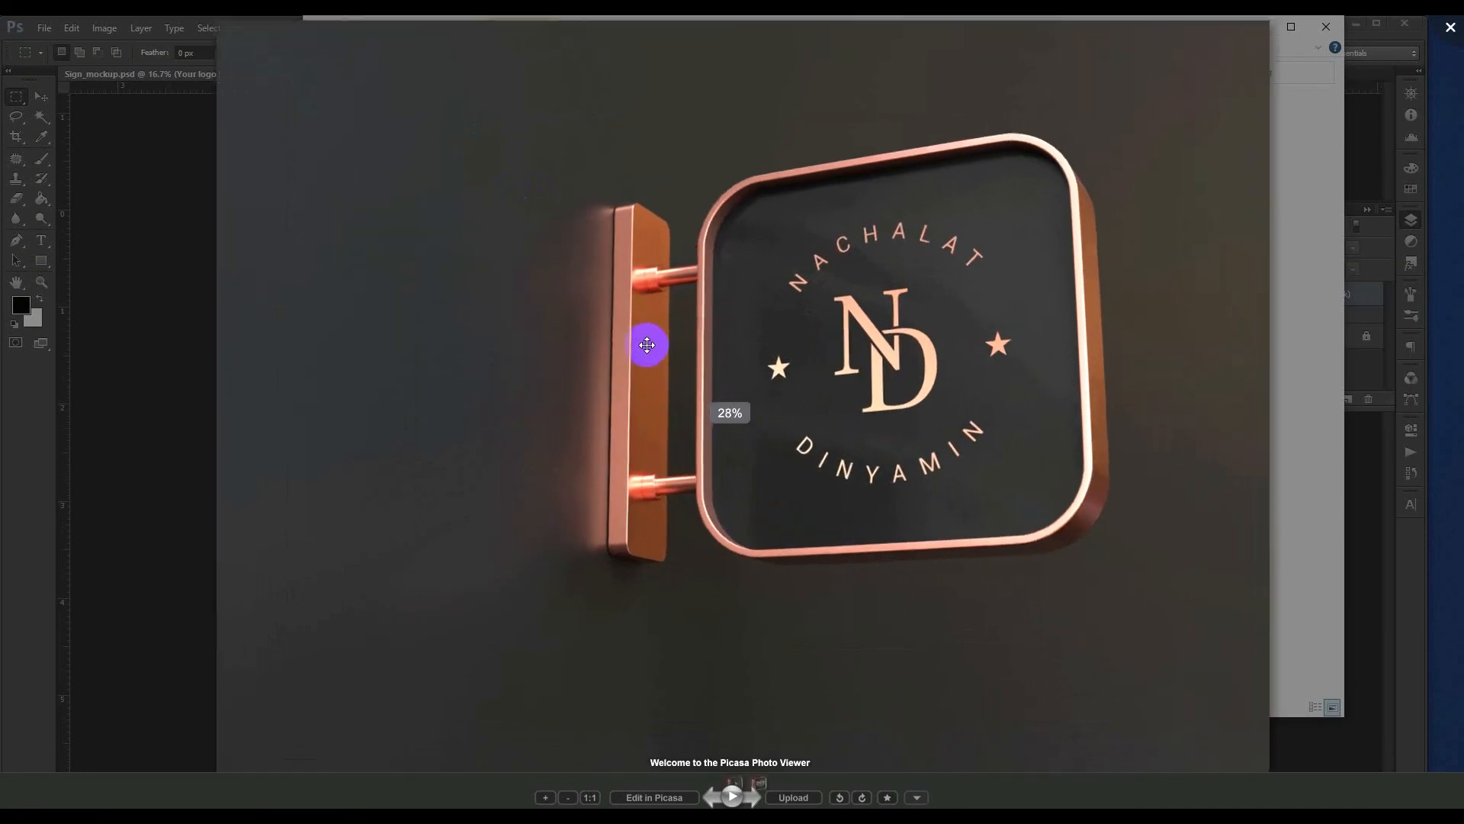